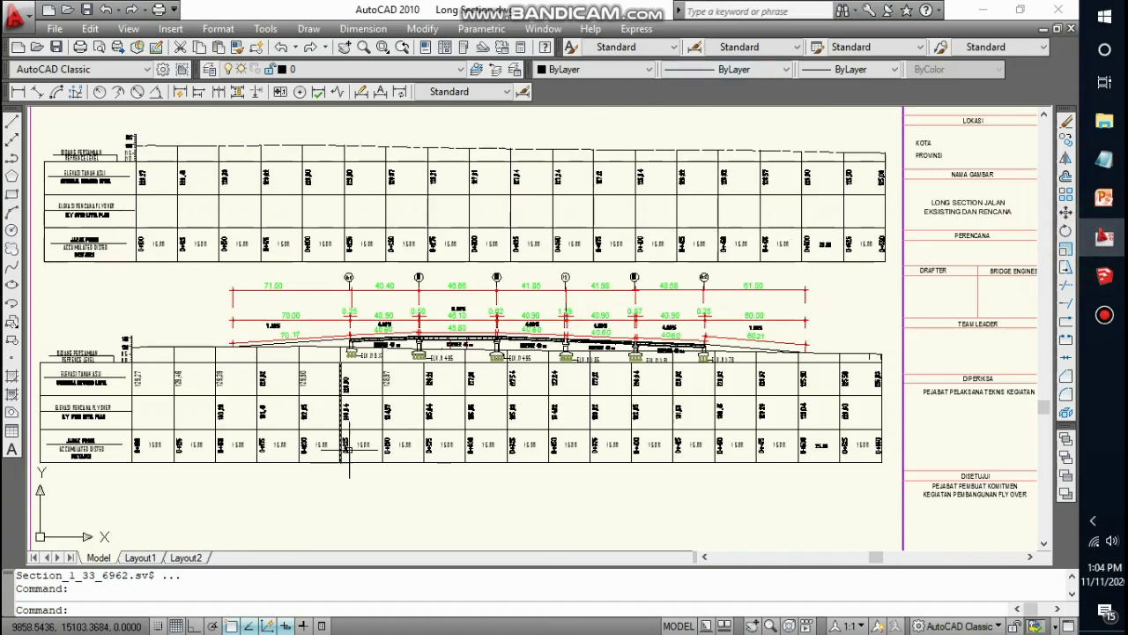
Draw a temporary horizontal line between the P1 and P2 axis extension lines in the lower bridge long section
{"action": "scroll", "coordinate": [429, 354], "scroll_direction": "up", "scroll_amount": 3}
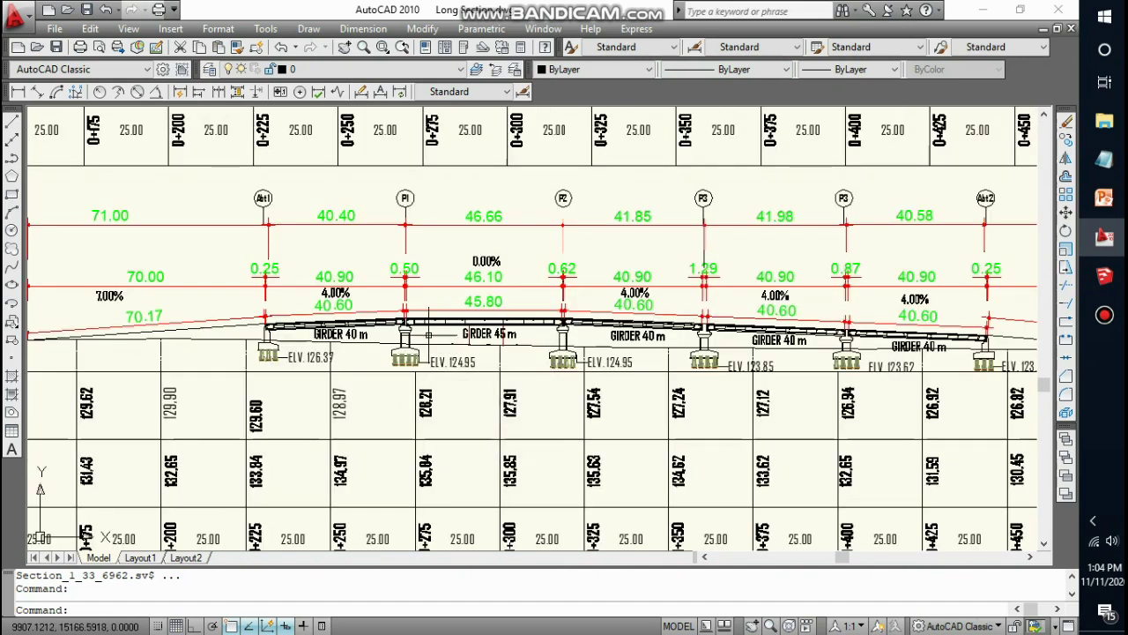
{"action": "scroll", "coordinate": [435, 305], "scroll_direction": "down", "scroll_amount": 2}
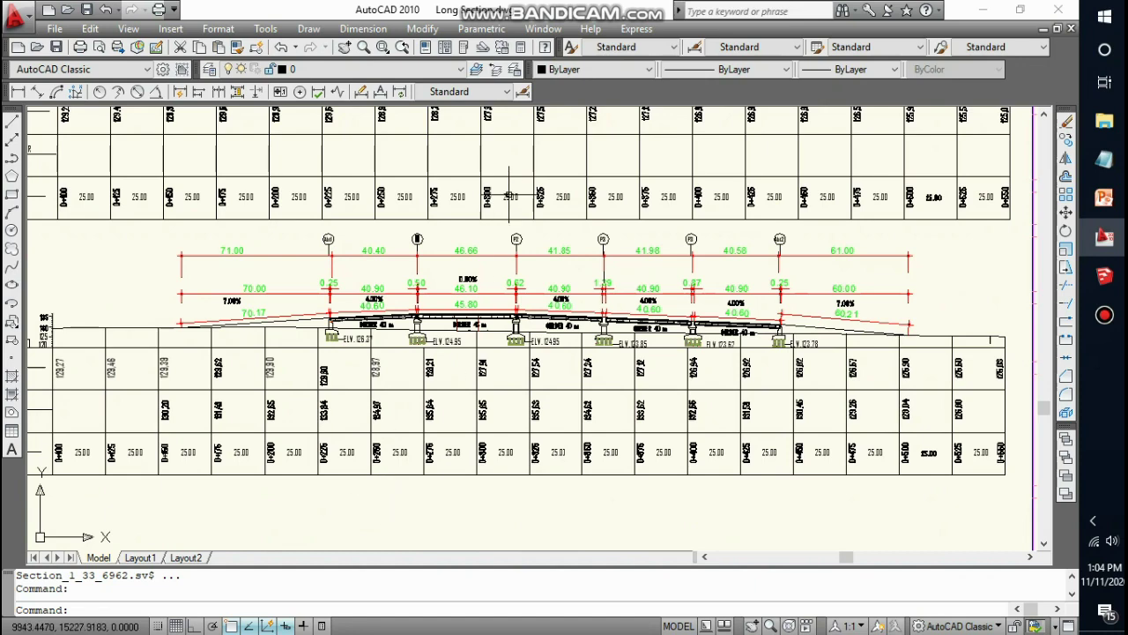
{"action": "scroll", "coordinate": [447, 248], "scroll_direction": "up", "scroll_amount": 5}
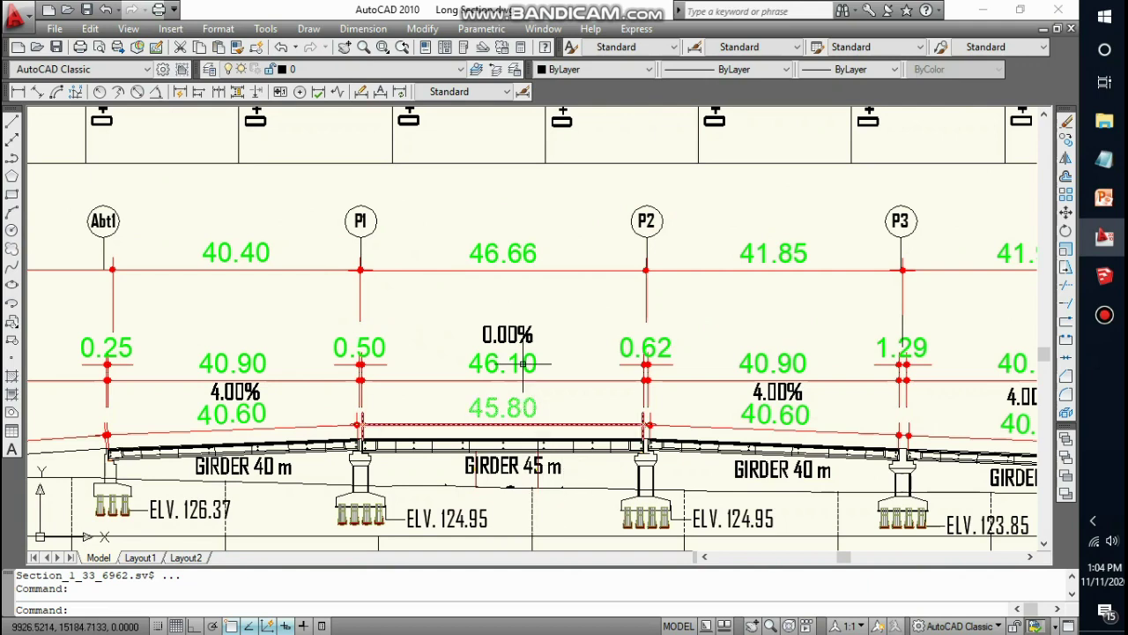
{"action": "scroll", "coordinate": [223, 172], "scroll_direction": "down", "scroll_amount": 2}
{"action": "scroll", "coordinate": [223, 172], "scroll_direction": "up", "scroll_amount": 3}
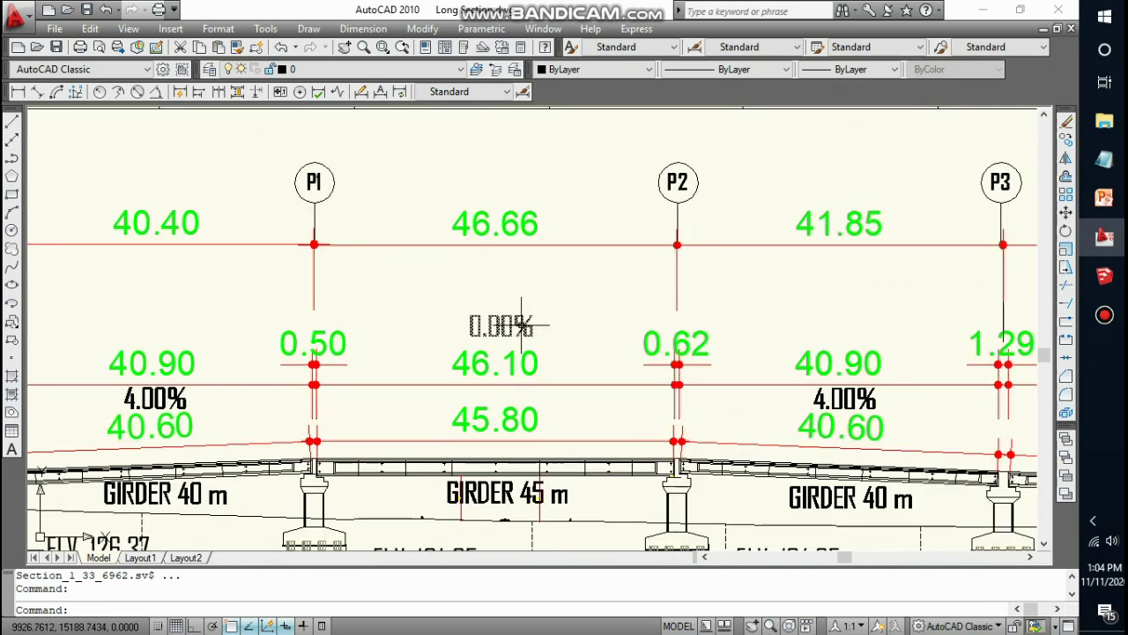
{"action": "left_click", "coordinate": [11, 120]}
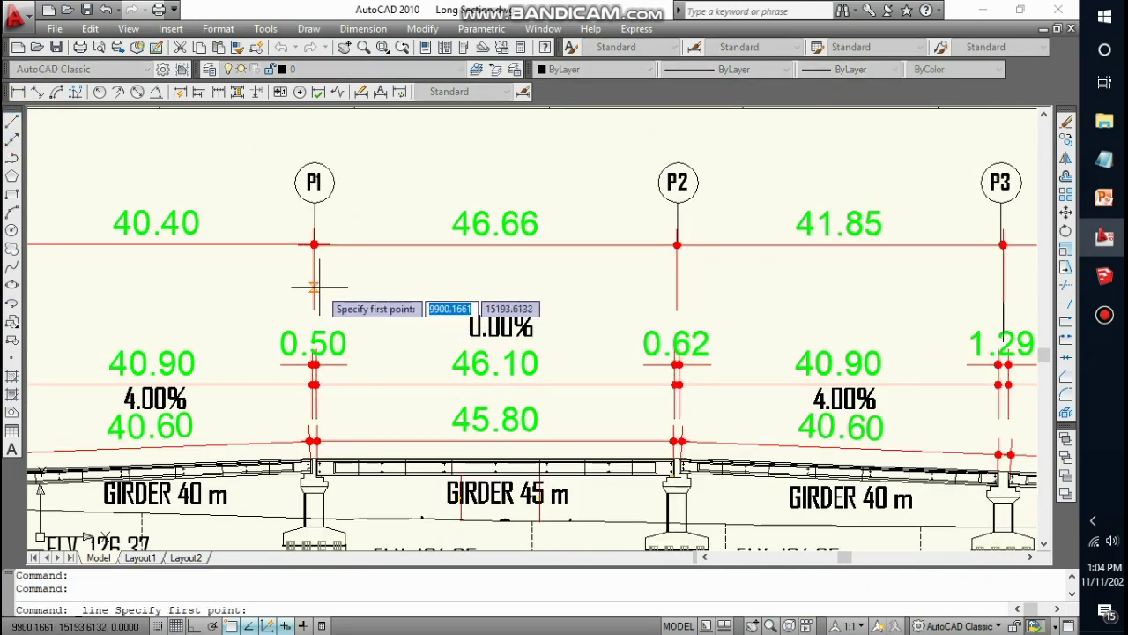
{"action": "left_click", "coordinate": [315, 286]}
{"action": "left_click", "coordinate": [676, 287]}
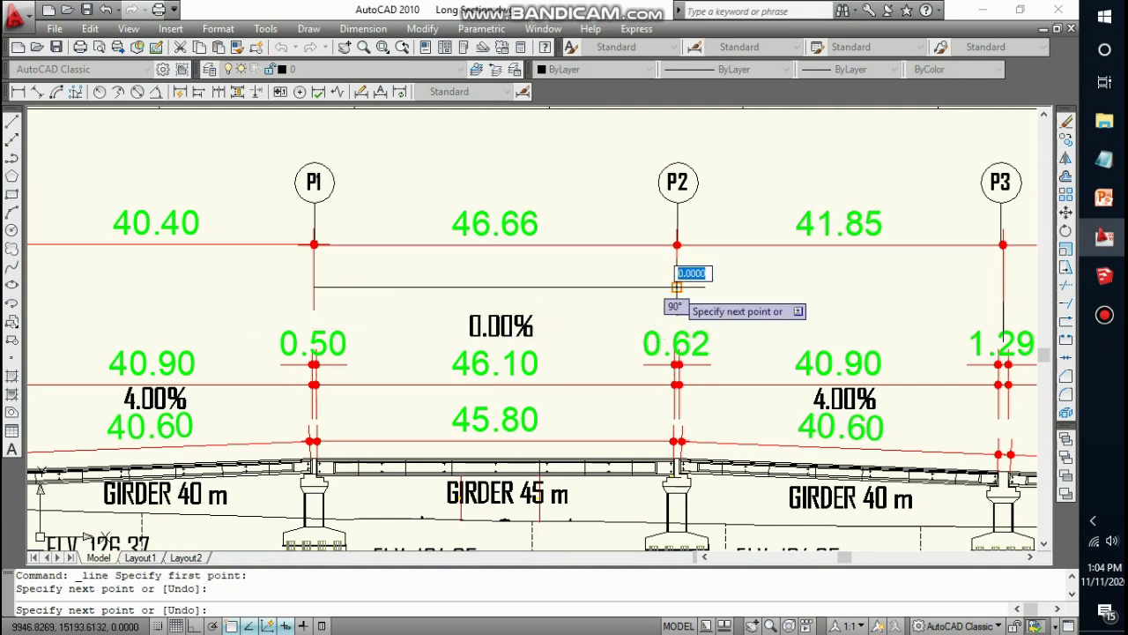
{"action": "key", "text": "Return"}
List the geometric properties of the line between P1 and P2 to check its length, and close the listing
{"action": "left_click", "coordinate": [661, 287]}
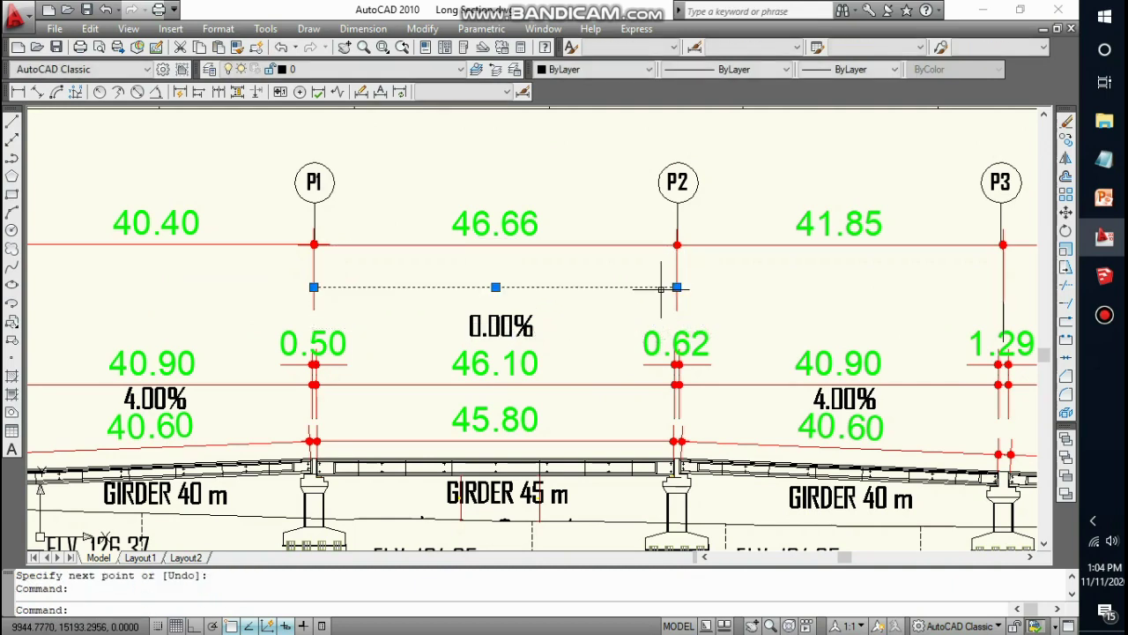
{"action": "type", "text": "li"}
{"action": "key", "text": "Return"}
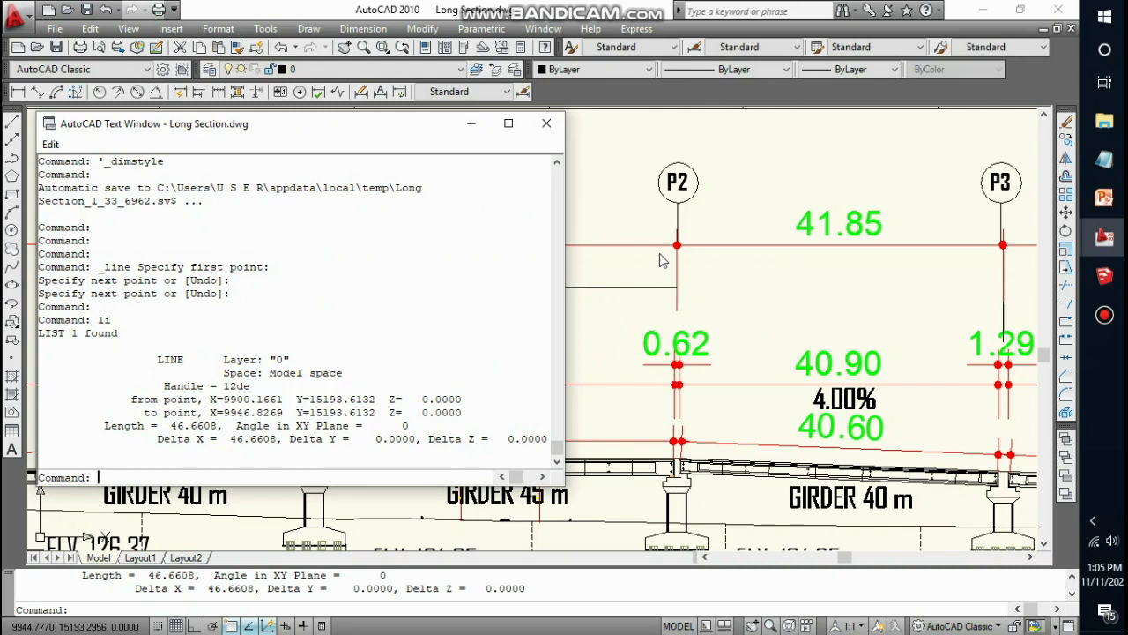
{"action": "left_click", "coordinate": [547, 124]}
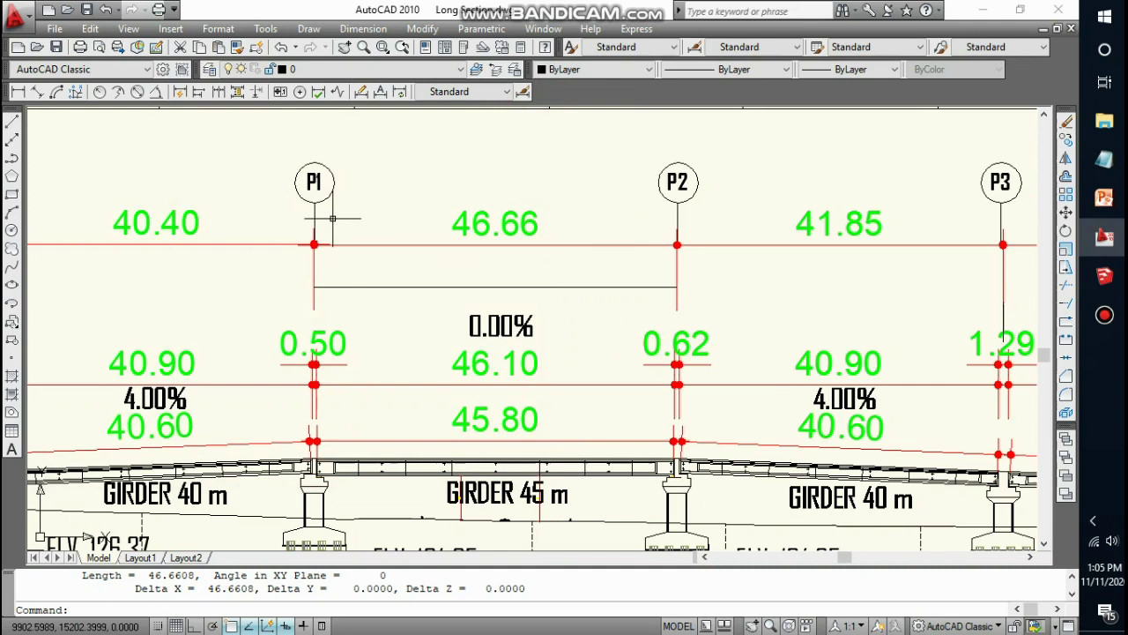
Delete the temporary line between the P1 and P2 axes
{"action": "left_click", "coordinate": [389, 301]}
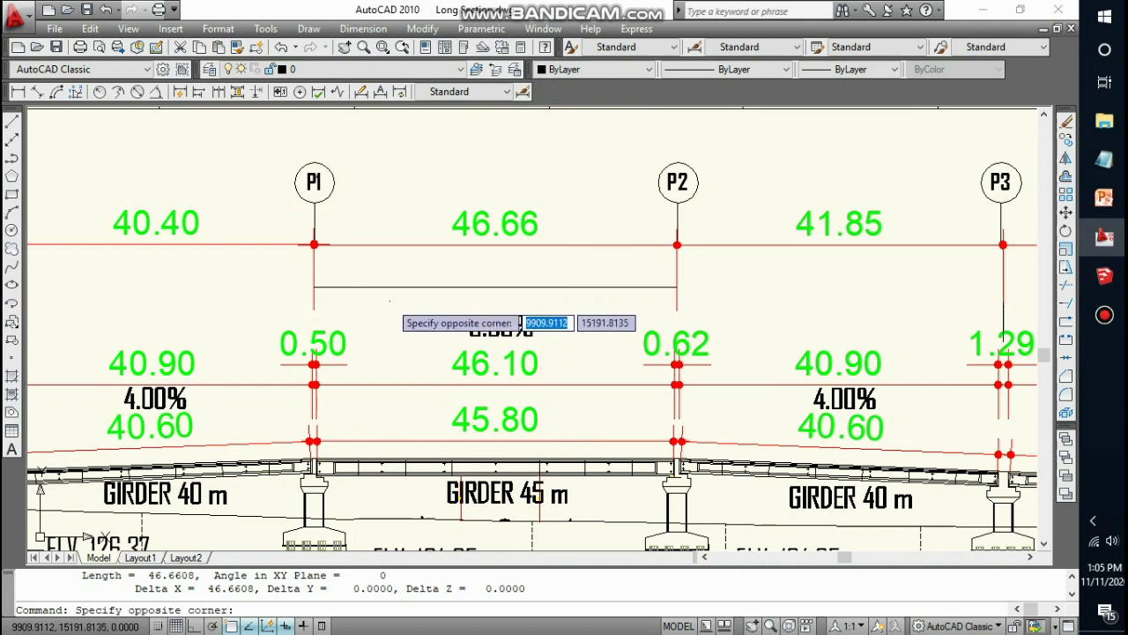
{"action": "left_click", "coordinate": [363, 277]}
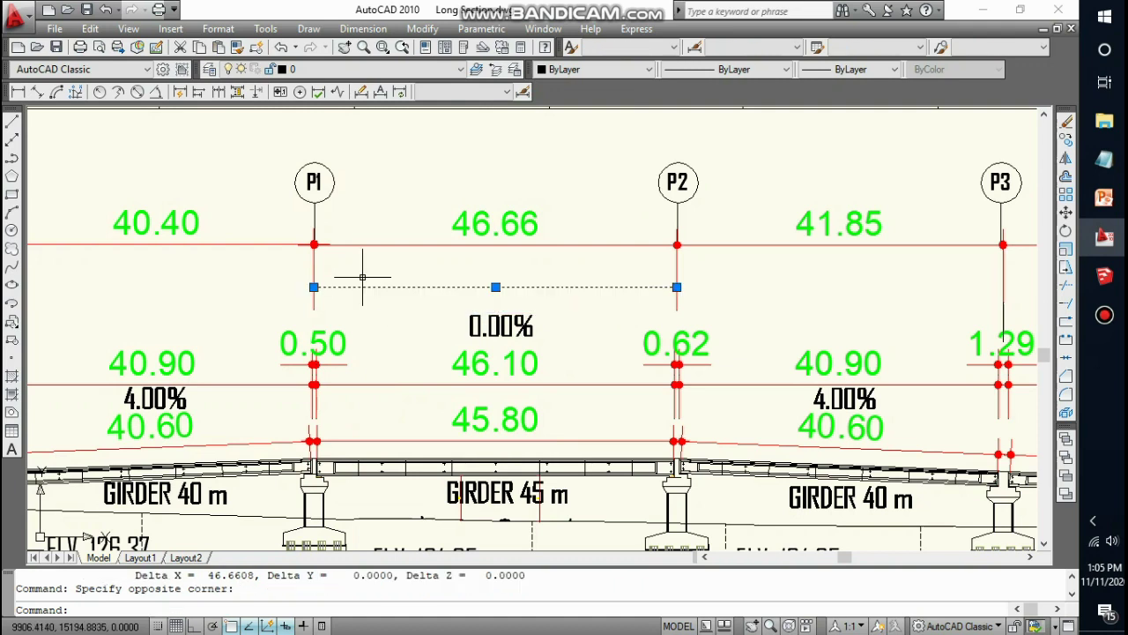
{"action": "key", "text": "Delete"}
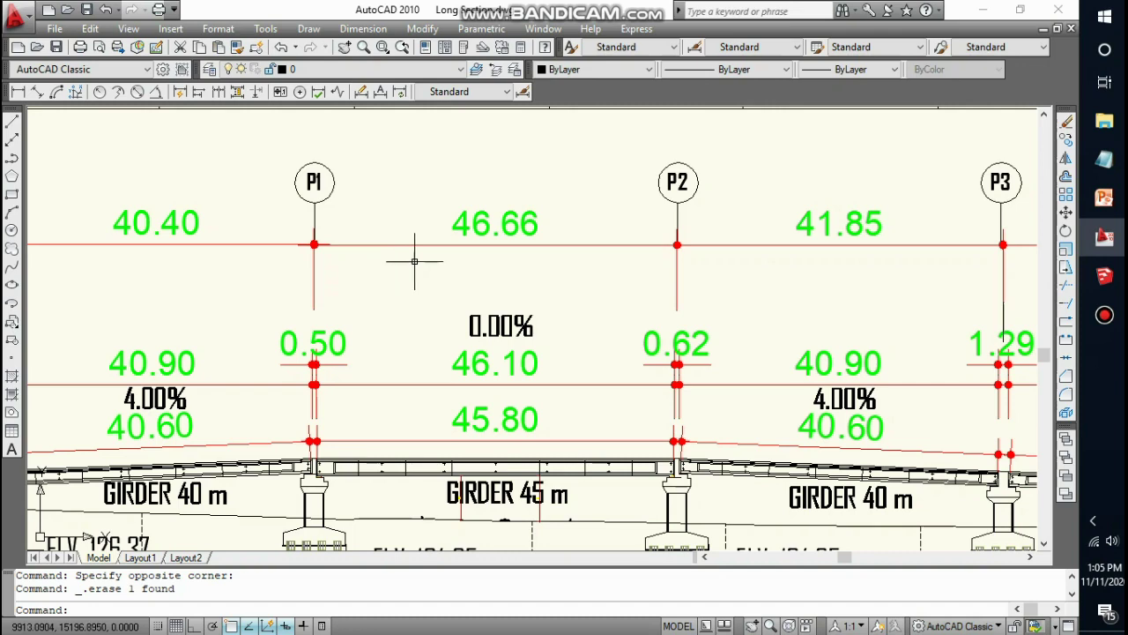
Switch to the already open Pier.dwg drawing
{"action": "scroll", "coordinate": [397, 262], "scroll_direction": "down", "scroll_amount": 6}
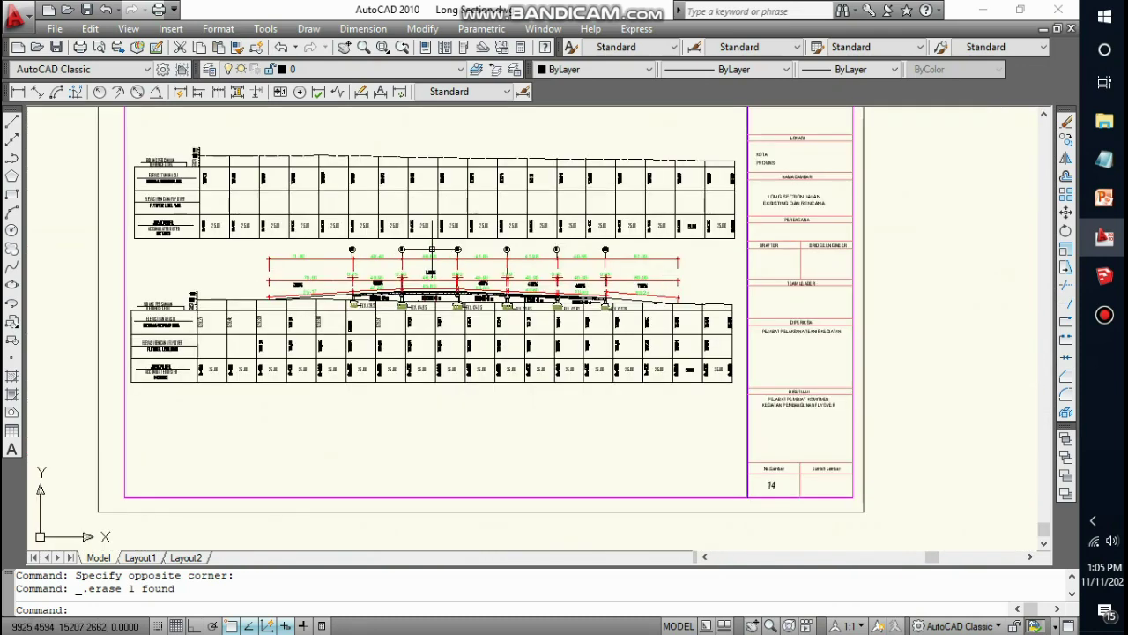
{"action": "left_click", "coordinate": [545, 29]}
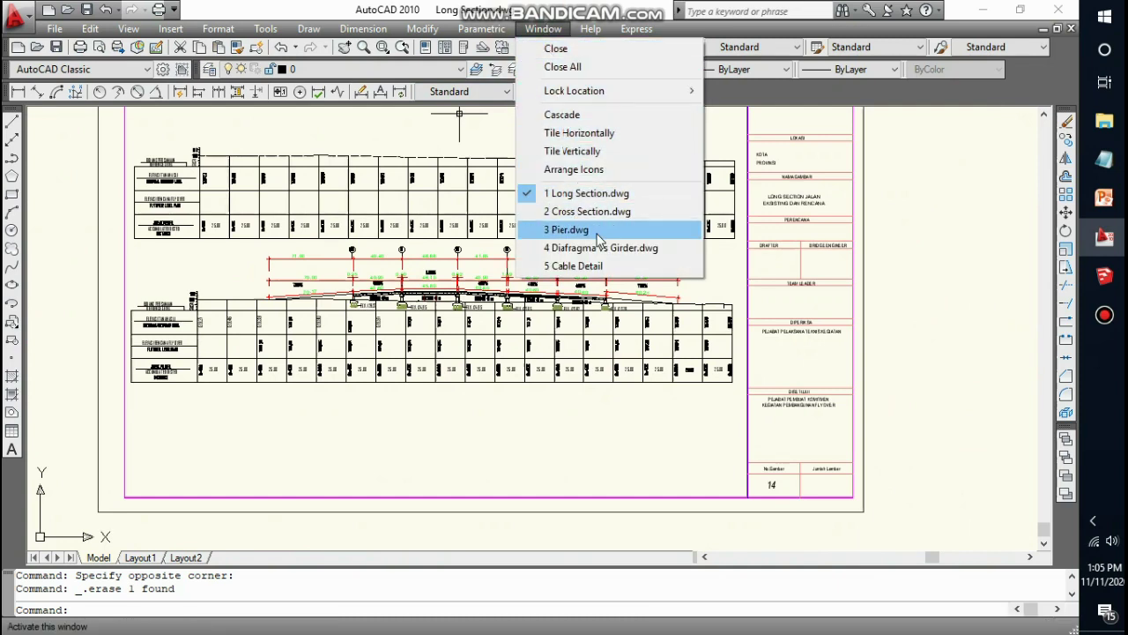
{"action": "left_click", "coordinate": [596, 233]}
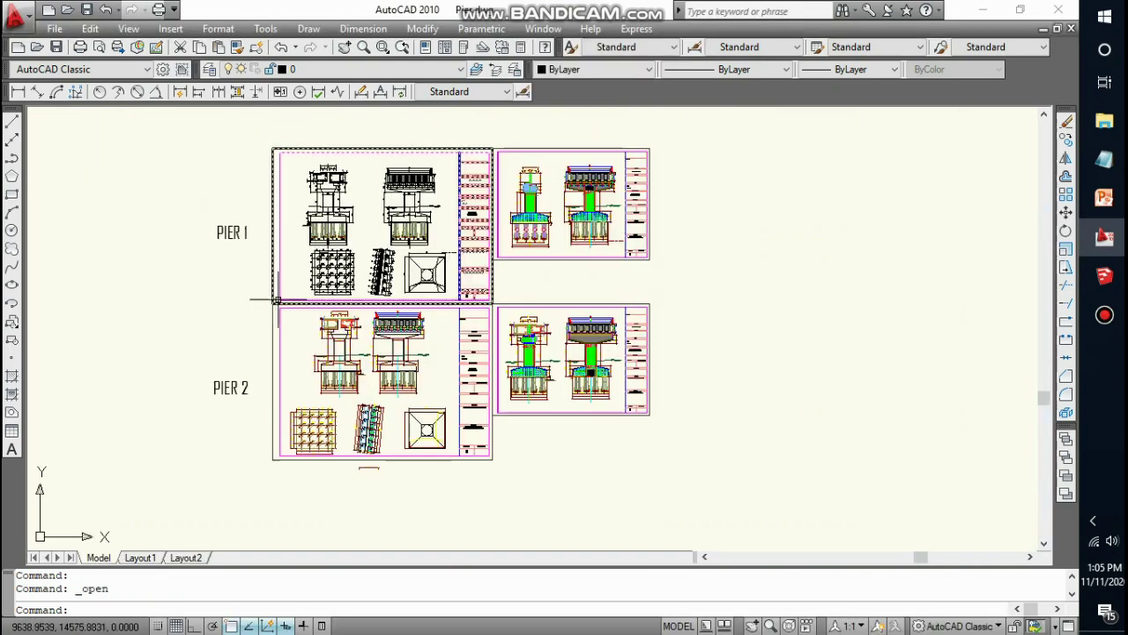
List the properties of the short line above the first two piles in Pier 1's pile plan, check its length, and deselect it
{"action": "scroll", "coordinate": [280, 304], "scroll_direction": "up", "scroll_amount": 3}
{"action": "scroll", "coordinate": [401, 310], "scroll_direction": "down", "scroll_amount": 2}
{"action": "scroll", "coordinate": [401, 311], "scroll_direction": "up", "scroll_amount": 2}
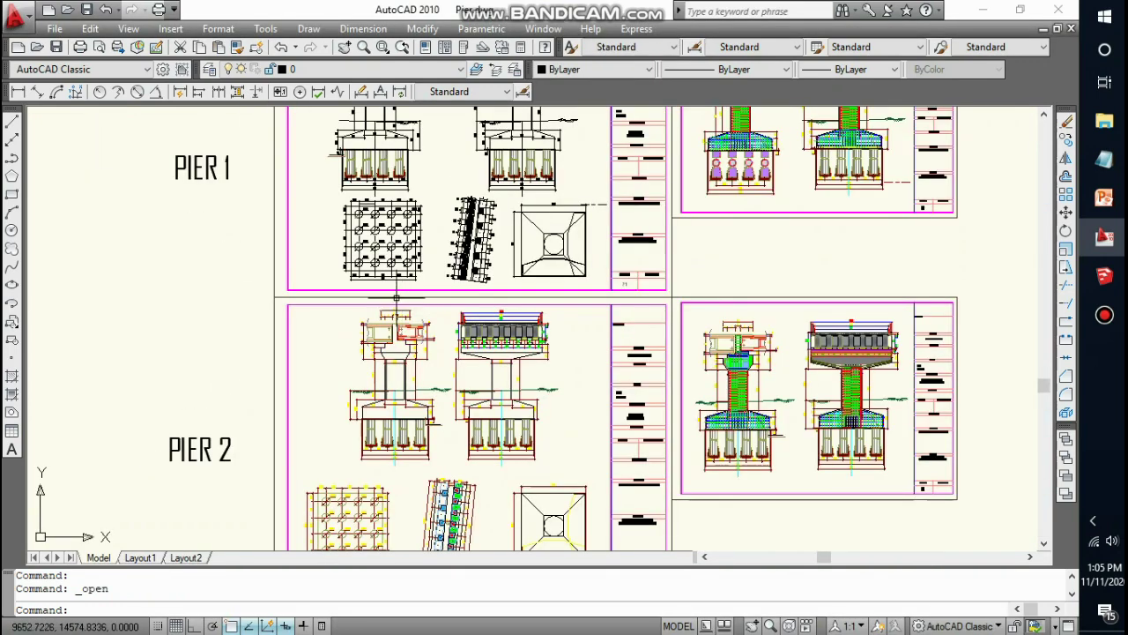
{"action": "scroll", "coordinate": [357, 198], "scroll_direction": "up", "scroll_amount": 5}
{"action": "scroll", "coordinate": [337, 183], "scroll_direction": "up", "scroll_amount": 3}
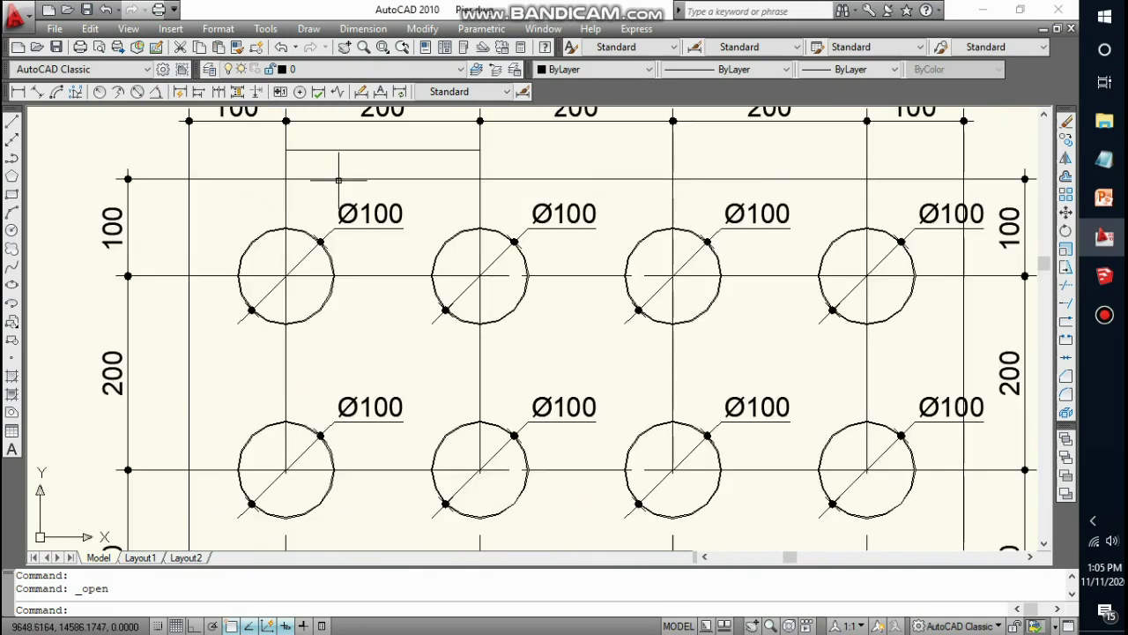
{"action": "left_click", "coordinate": [429, 150]}
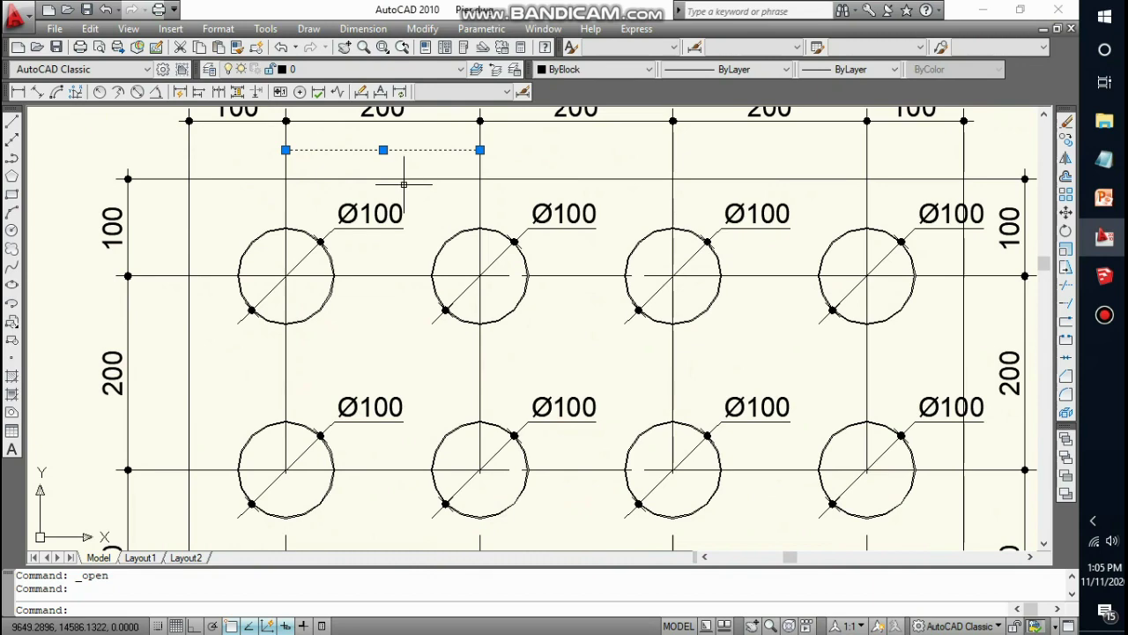
{"action": "scroll", "coordinate": [372, 177], "scroll_direction": "down", "scroll_amount": 2}
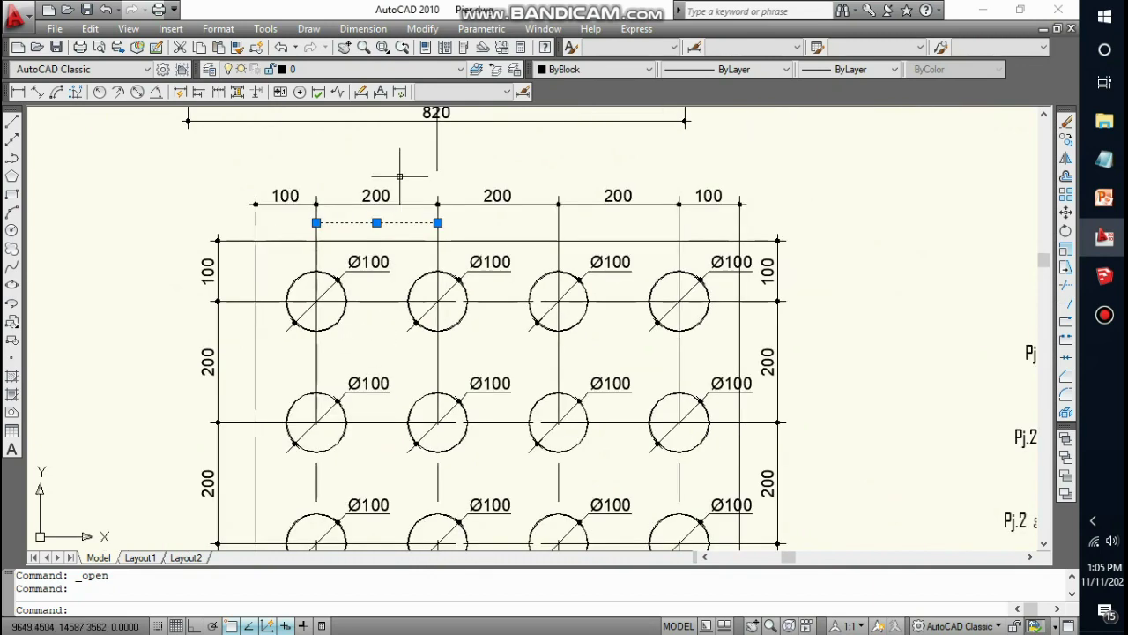
{"action": "scroll", "coordinate": [379, 234], "scroll_direction": "up", "scroll_amount": 4}
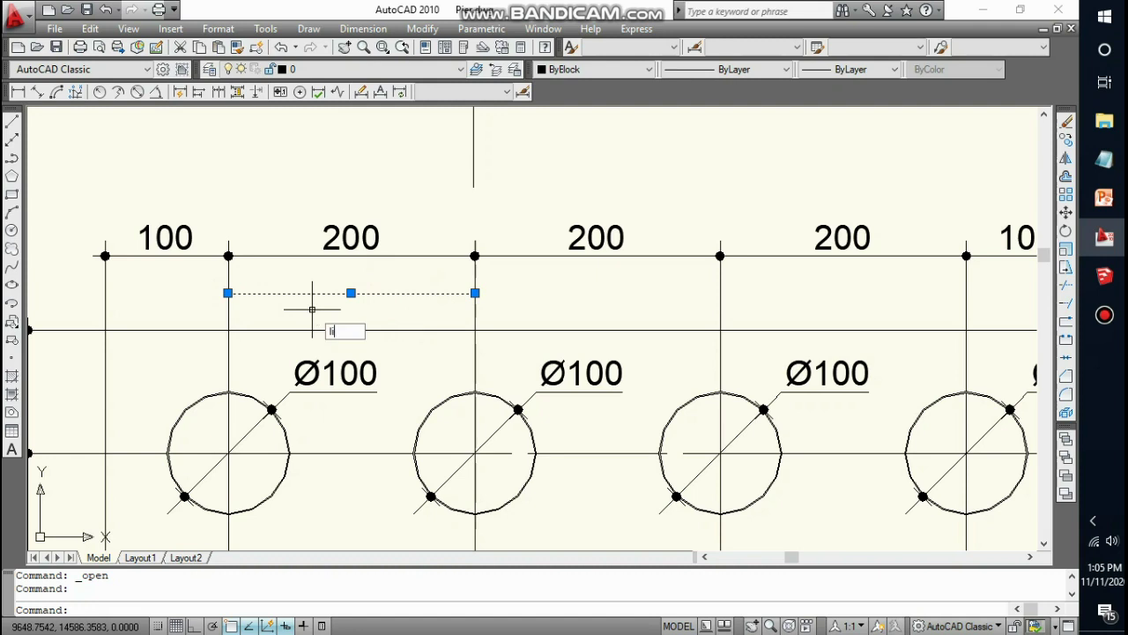
{"action": "key", "text": "Return"}
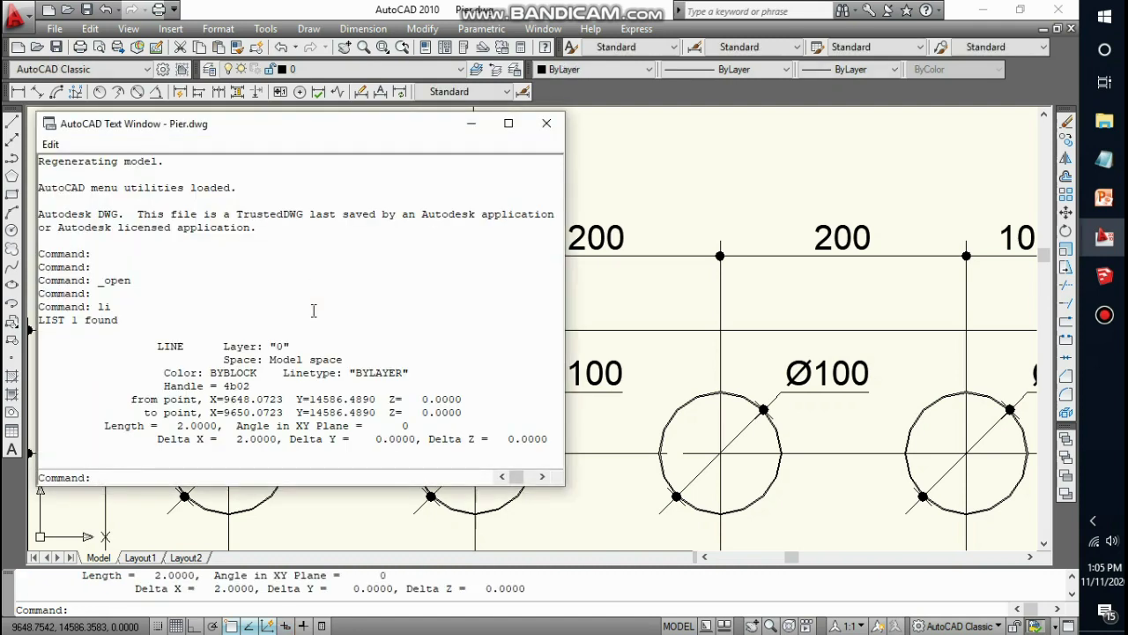
{"action": "left_click_drag", "start_coordinate": [173, 423], "coordinate": [213, 425]}
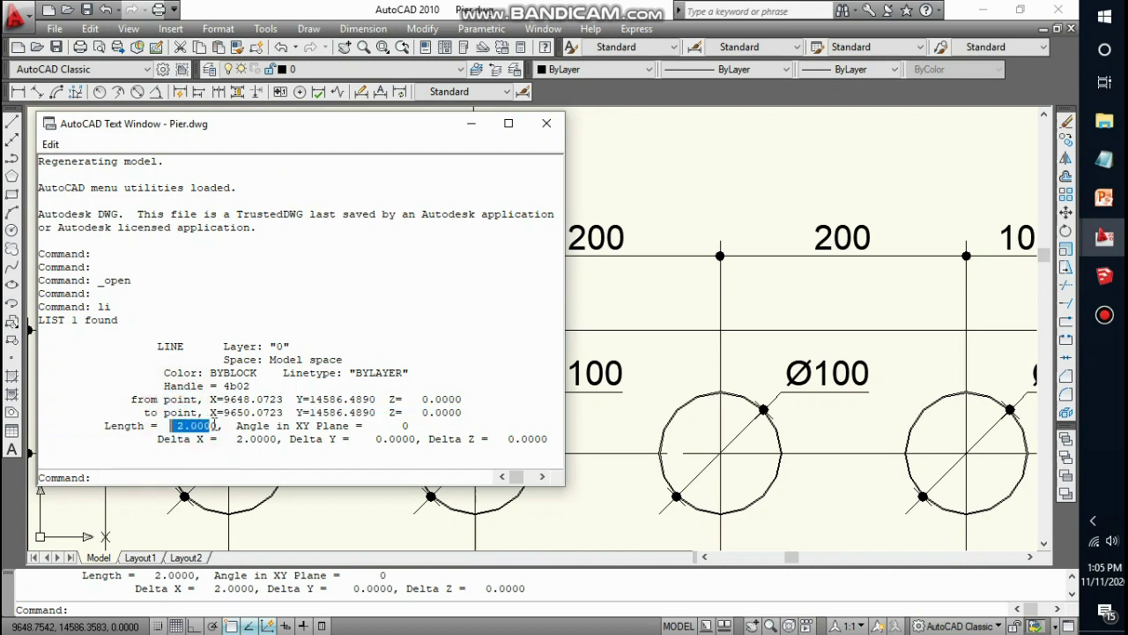
{"action": "left_click", "coordinate": [543, 132]}
{"action": "key", "text": "Escape"}
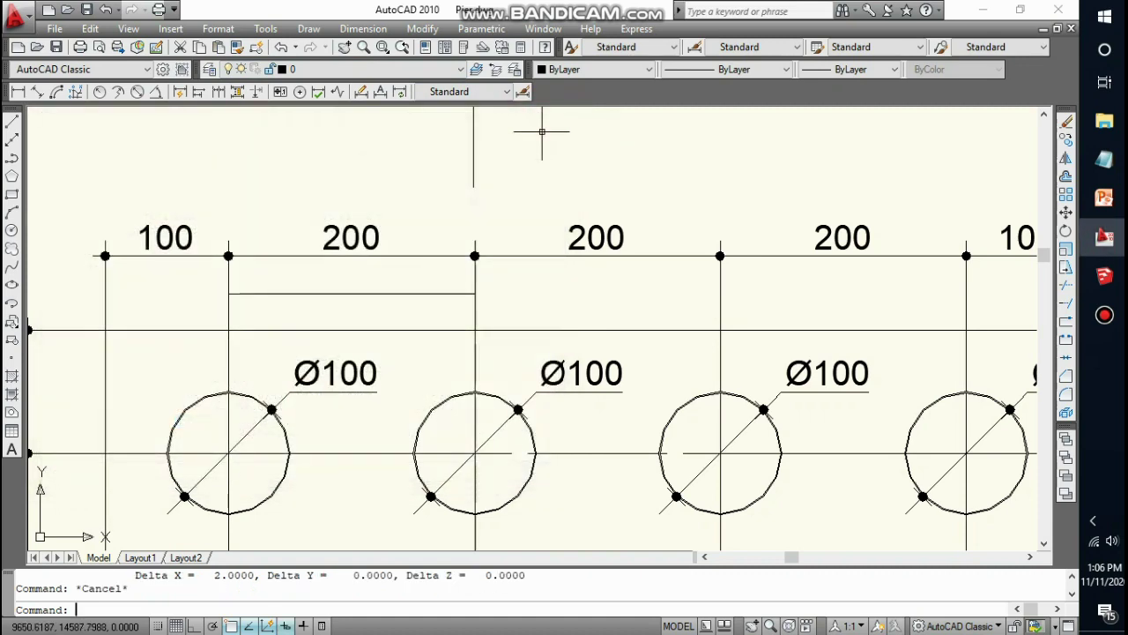
Switch to SketchUp and choose the AutoCAD file Pier from the Gambar Praktek folder for import
{"action": "scroll", "coordinate": [427, 280], "scroll_direction": "down", "scroll_amount": 6}
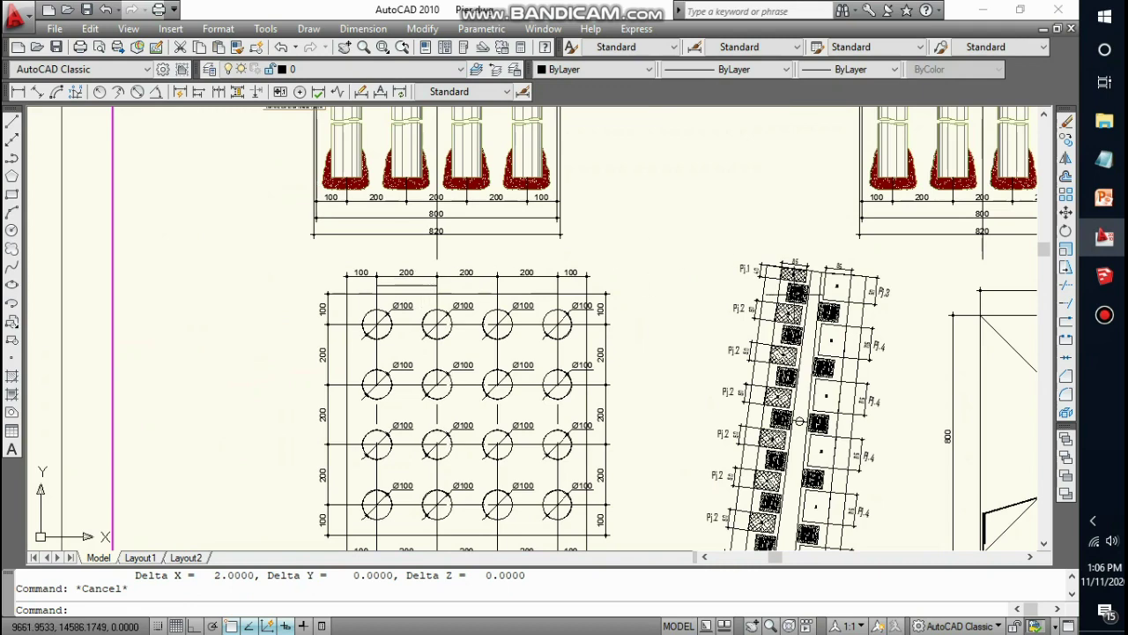
{"action": "scroll", "coordinate": [585, 269], "scroll_direction": "down", "scroll_amount": 1}
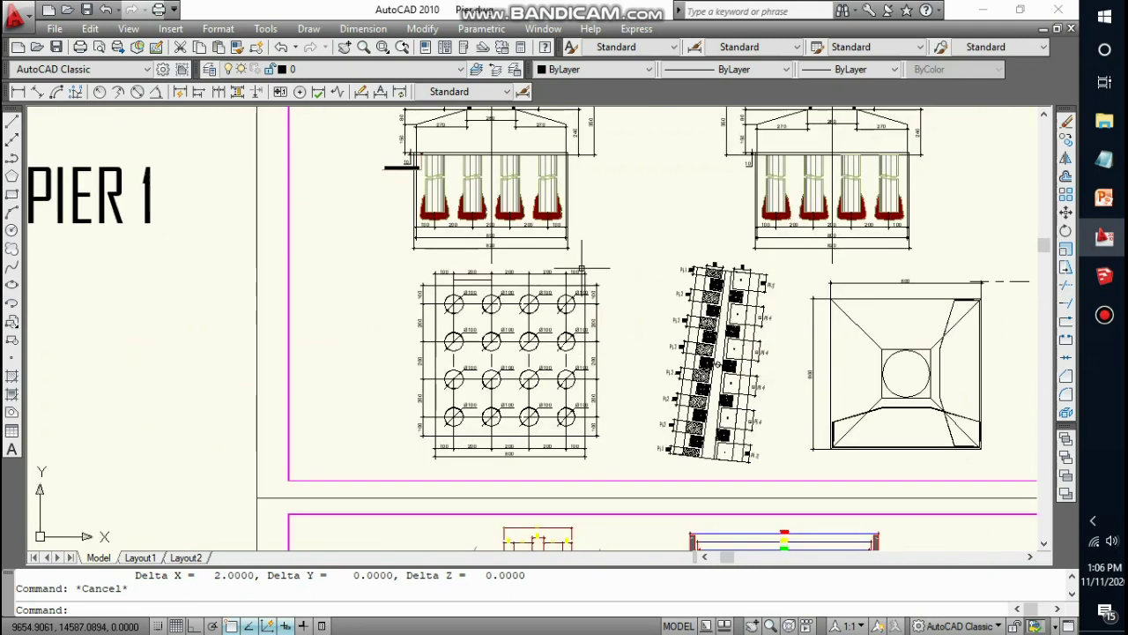
{"action": "left_click", "coordinate": [1105, 276]}
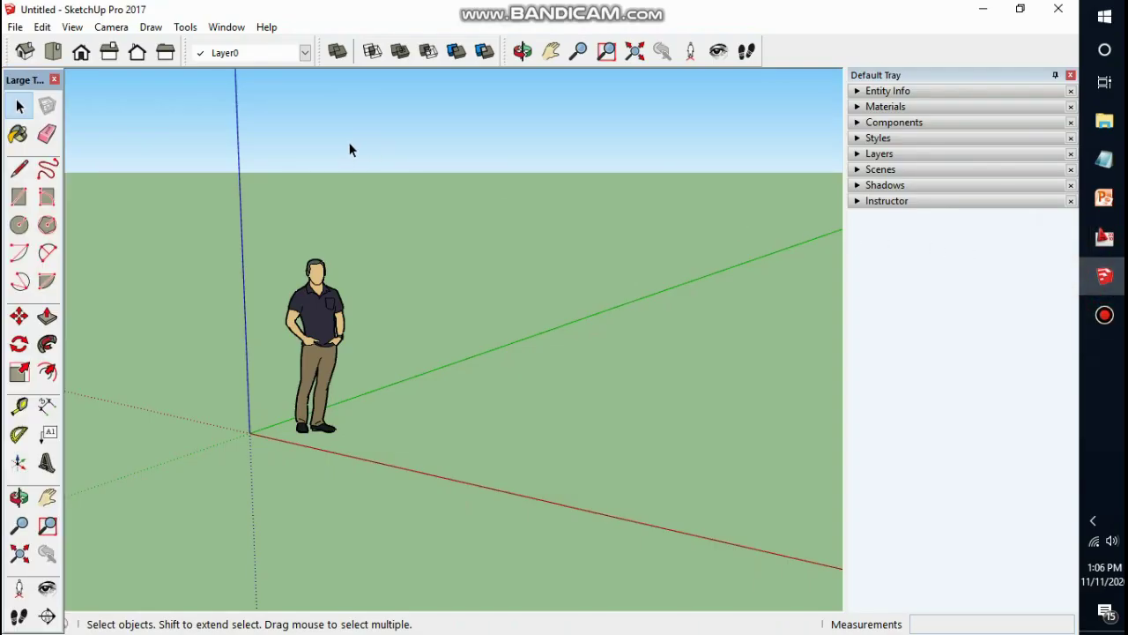
{"action": "left_click", "coordinate": [15, 27]}
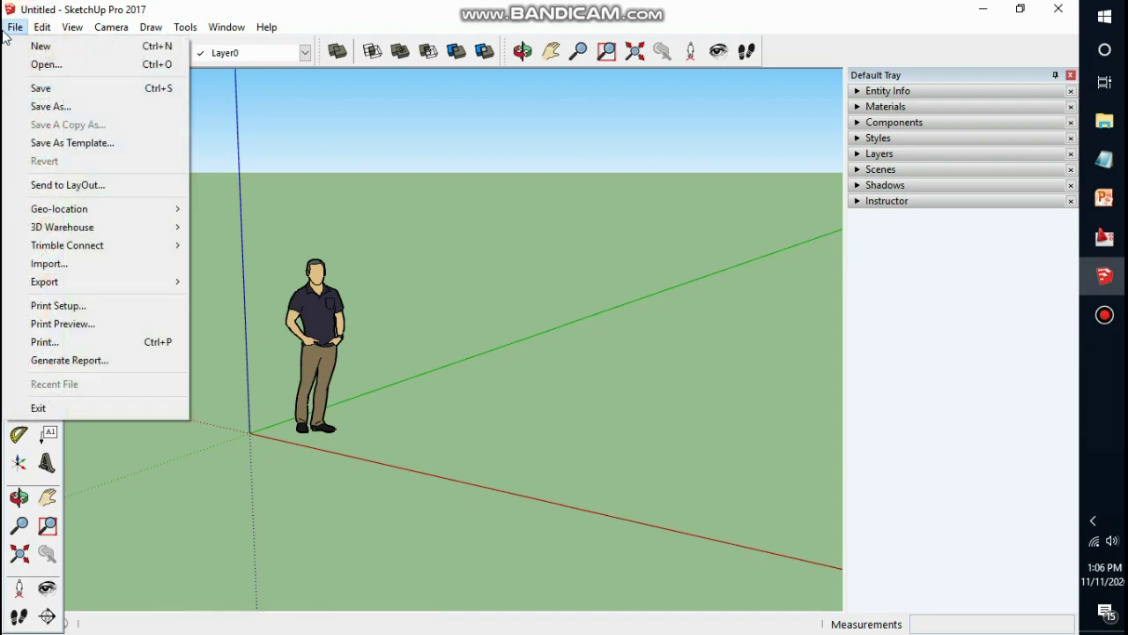
{"action": "left_click", "coordinate": [94, 263]}
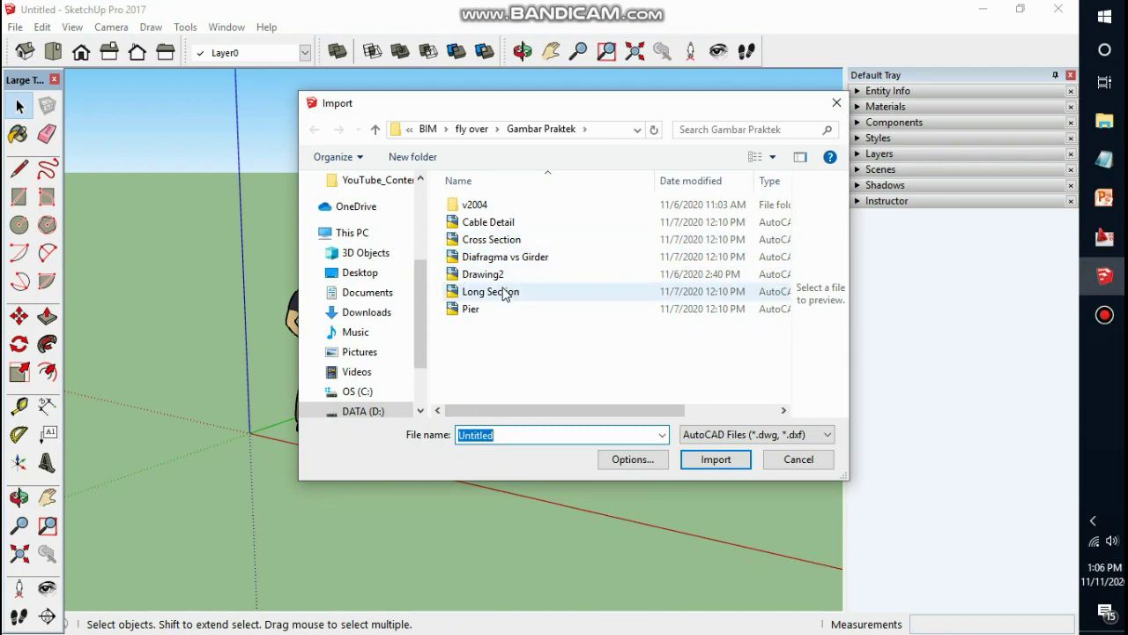
{"action": "left_click", "coordinate": [467, 308]}
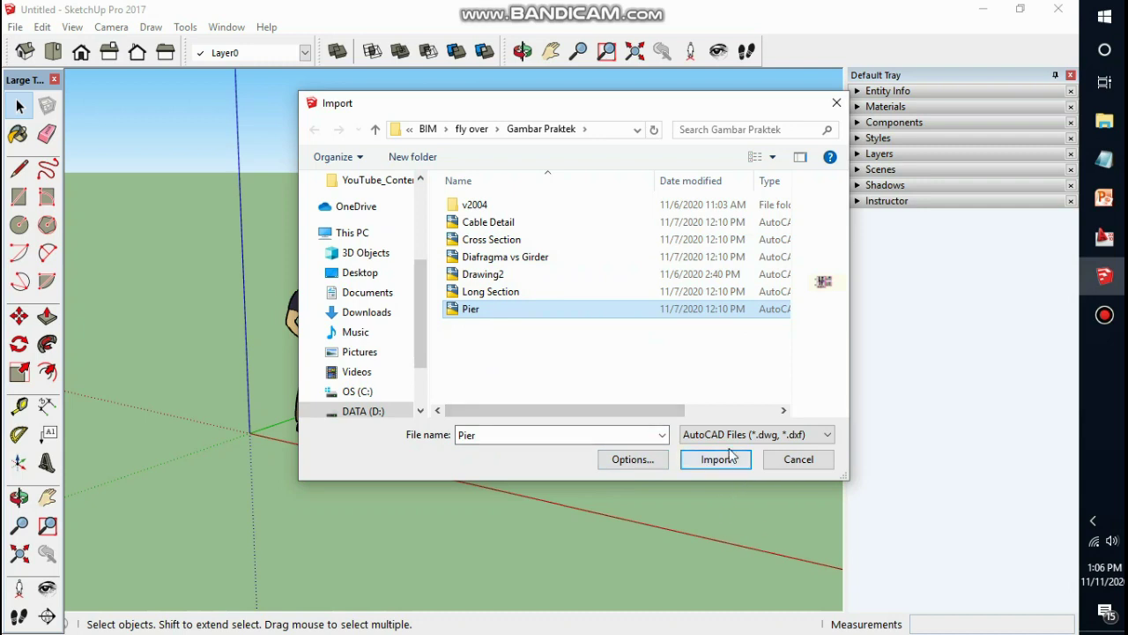
Set the DWG import units to Meters and import the Pier drawing
{"action": "left_click", "coordinate": [628, 461]}
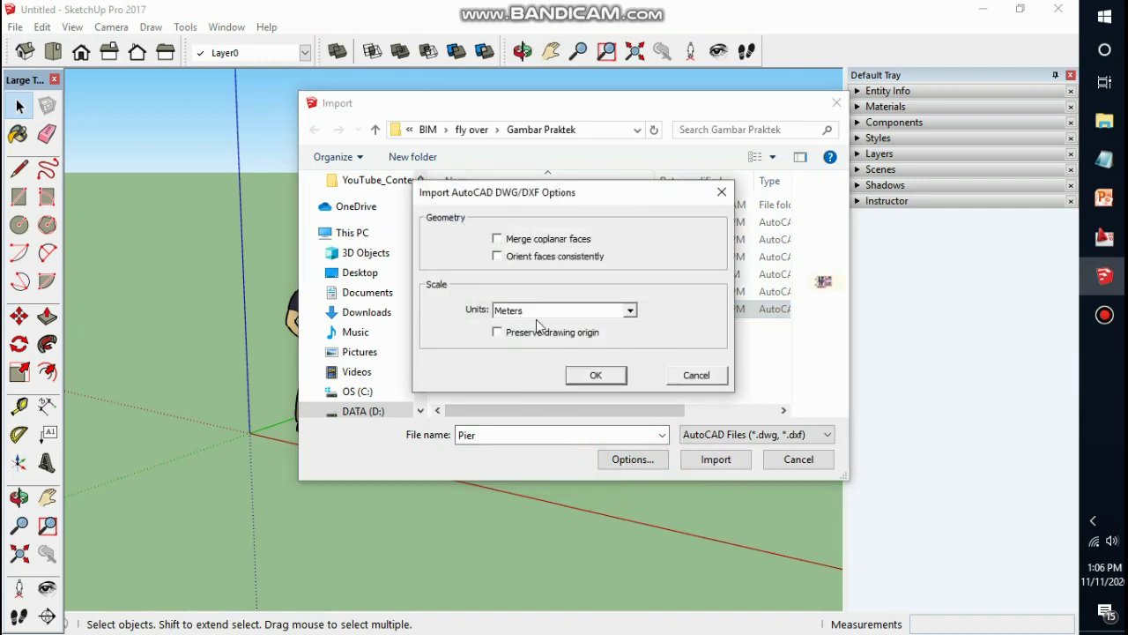
{"action": "left_click", "coordinate": [630, 310]}
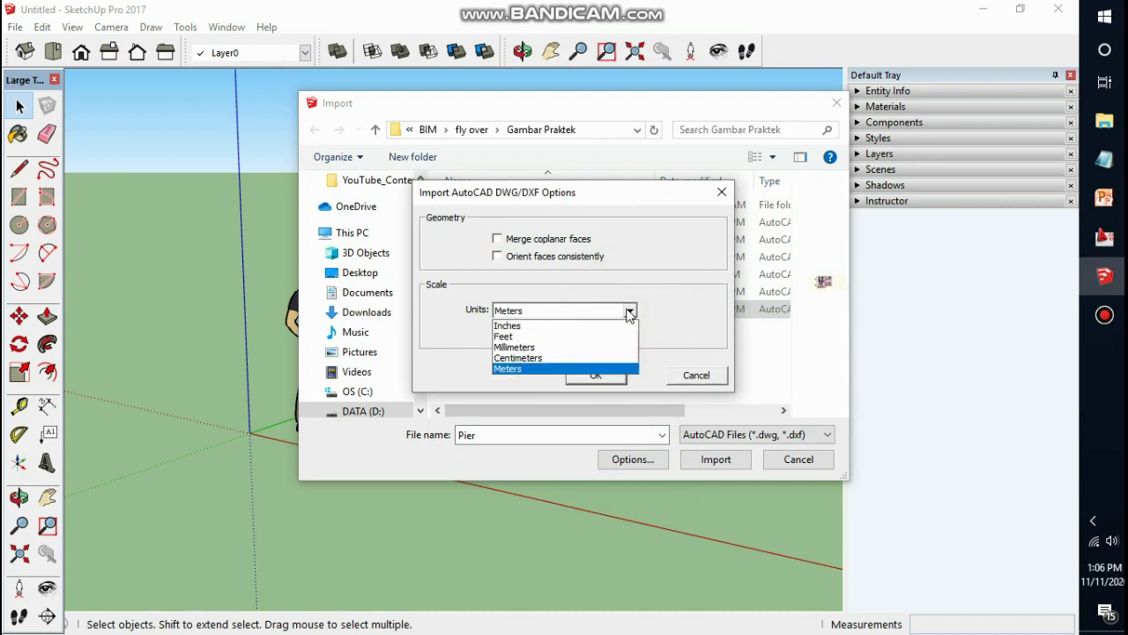
{"action": "left_click", "coordinate": [589, 323]}
{"action": "left_click", "coordinate": [629, 311]}
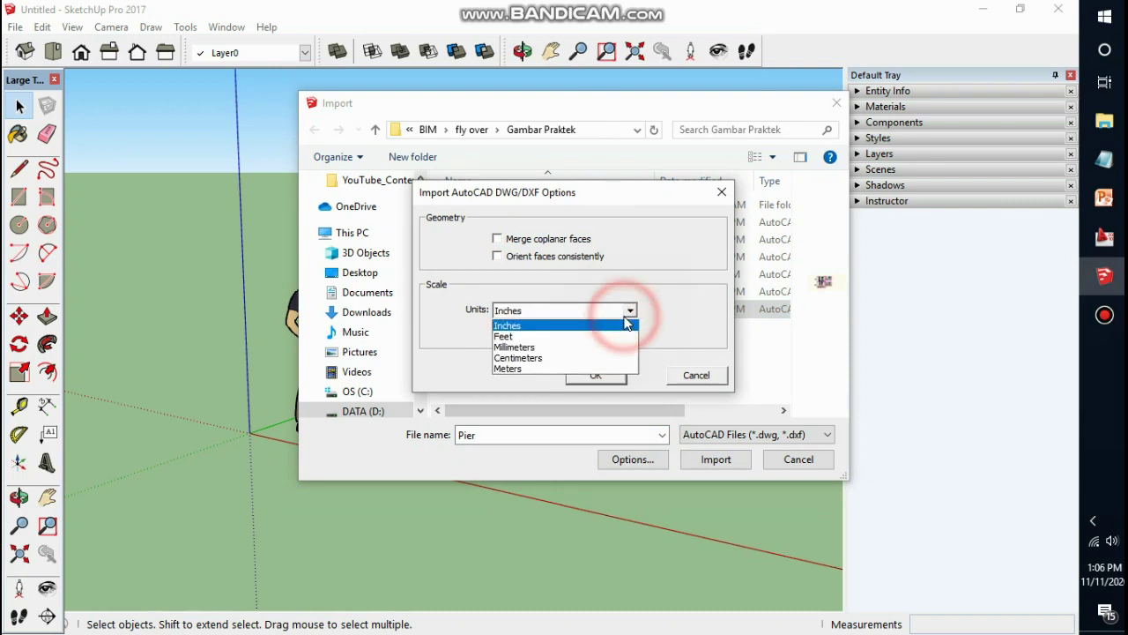
{"action": "left_click", "coordinate": [570, 367]}
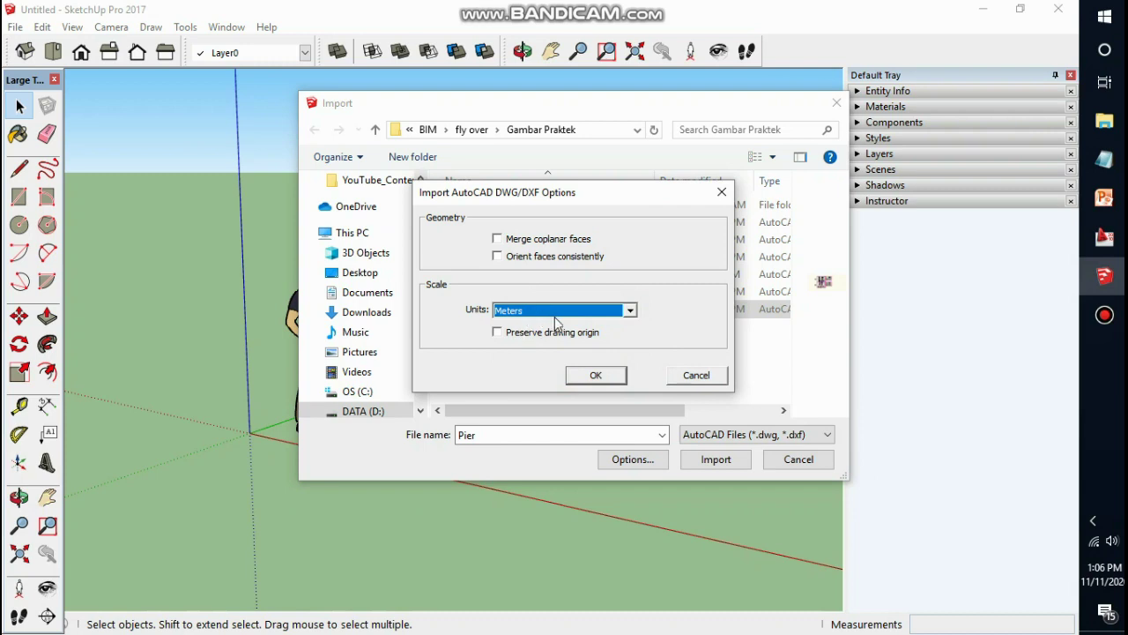
{"action": "left_click", "coordinate": [557, 311]}
{"action": "left_click", "coordinate": [541, 345]}
{"action": "left_click", "coordinate": [559, 309]}
{"action": "left_click", "coordinate": [534, 370]}
{"action": "left_click", "coordinate": [597, 376]}
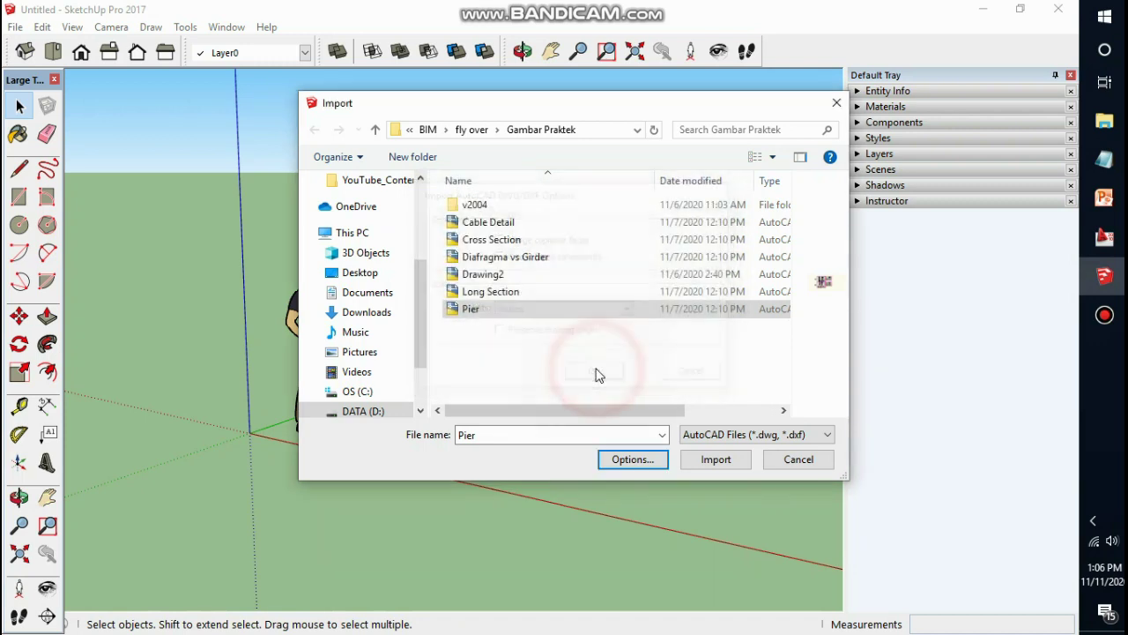
{"action": "left_click", "coordinate": [725, 461]}
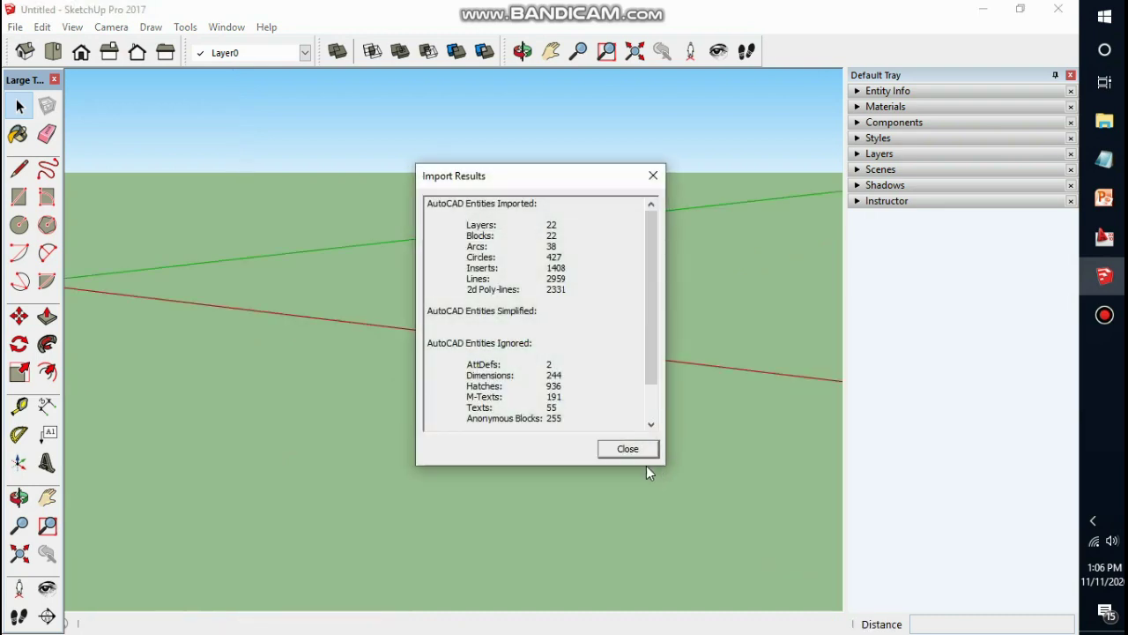
Dismiss the import results and show the imported Pier drawing in top view
{"action": "left_click", "coordinate": [640, 460]}
{"action": "left_click", "coordinate": [641, 454]}
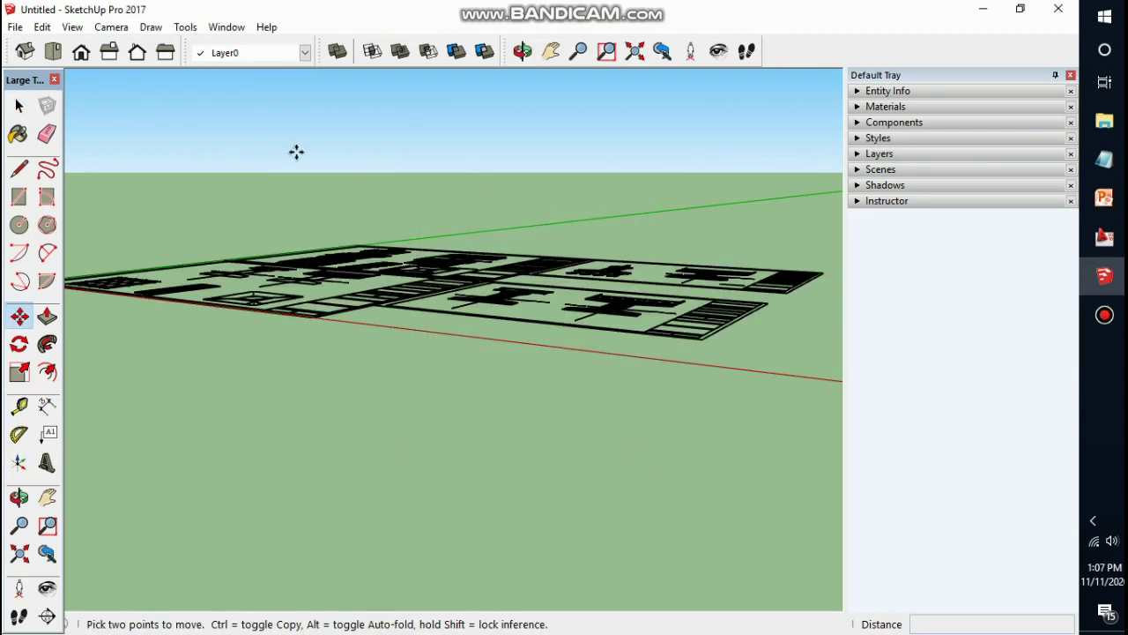
{"action": "left_click", "coordinate": [53, 52]}
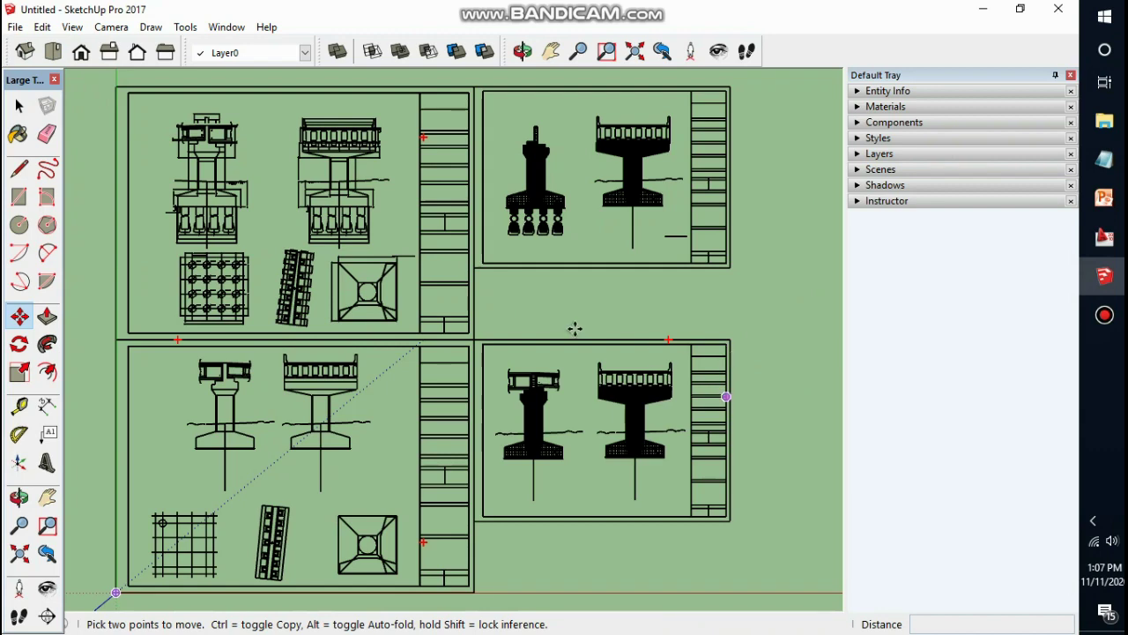
Check the model's length units in the Model Info settings
{"action": "left_click", "coordinate": [42, 27]}
{"action": "left_click", "coordinate": [43, 28]}
{"action": "left_click", "coordinate": [72, 27]}
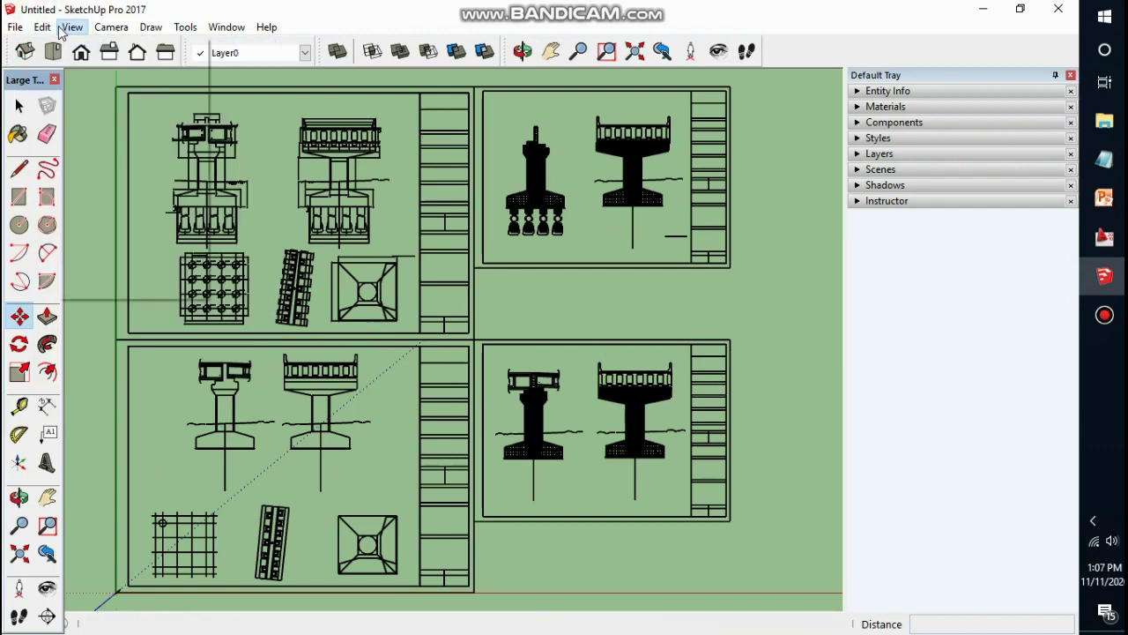
{"action": "mouse_move", "coordinate": [147, 292]}
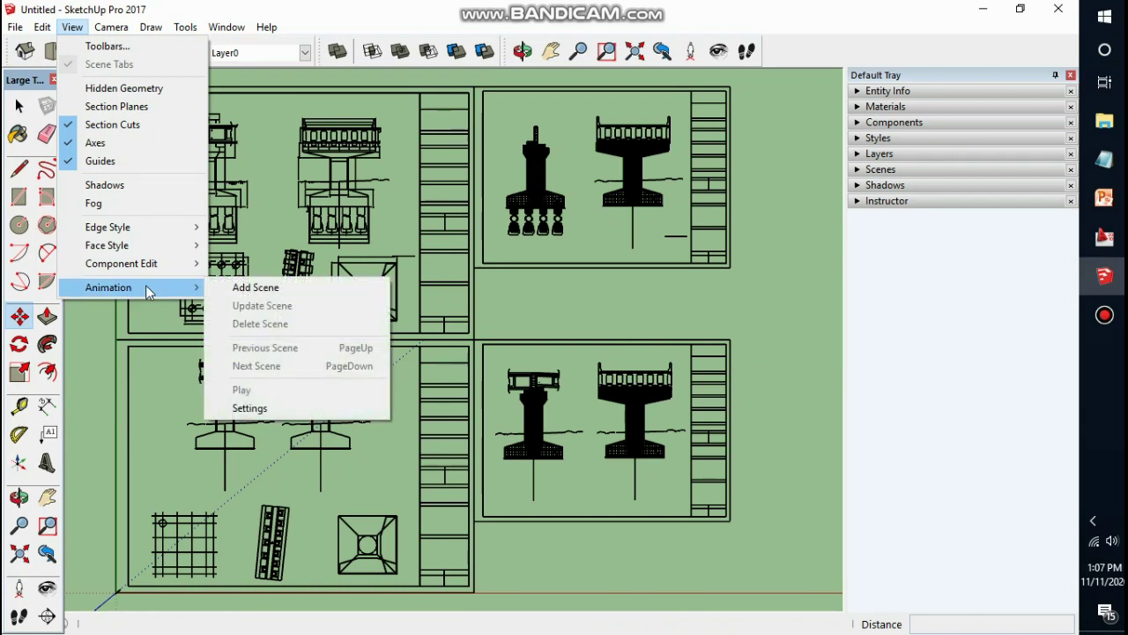
{"action": "left_click", "coordinate": [256, 408]}
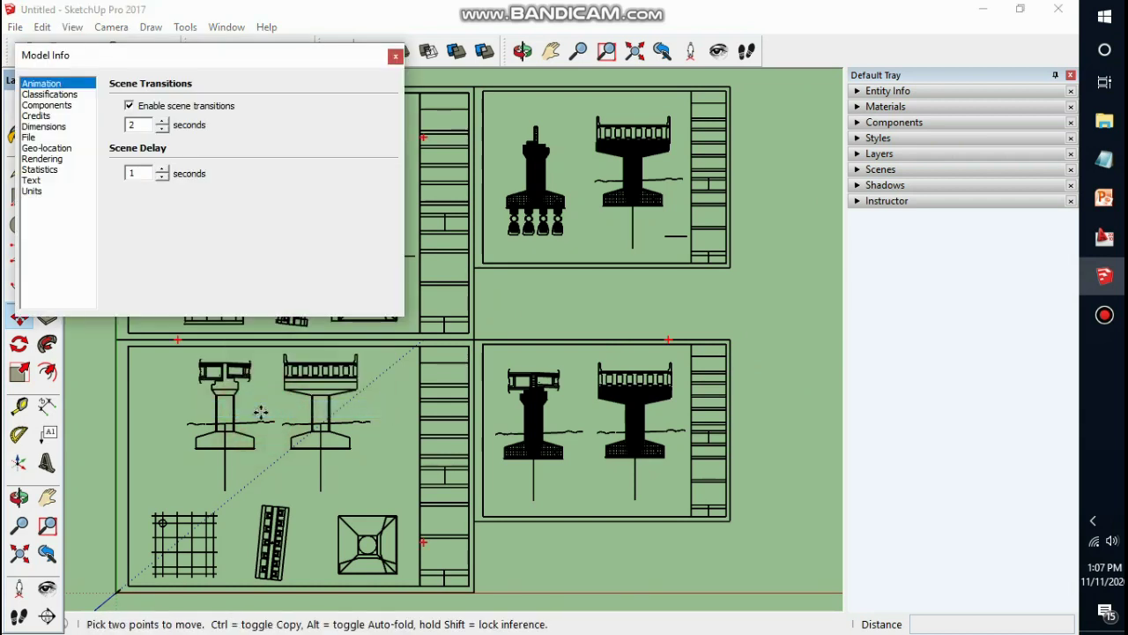
{"action": "left_click", "coordinate": [32, 190]}
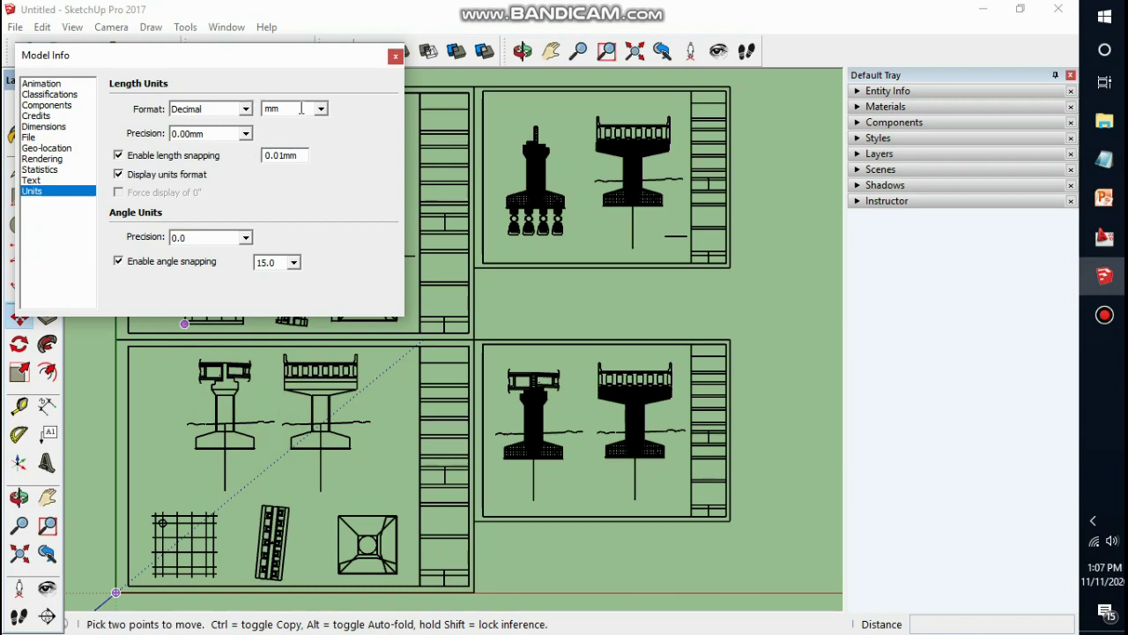
{"action": "left_click", "coordinate": [395, 57]}
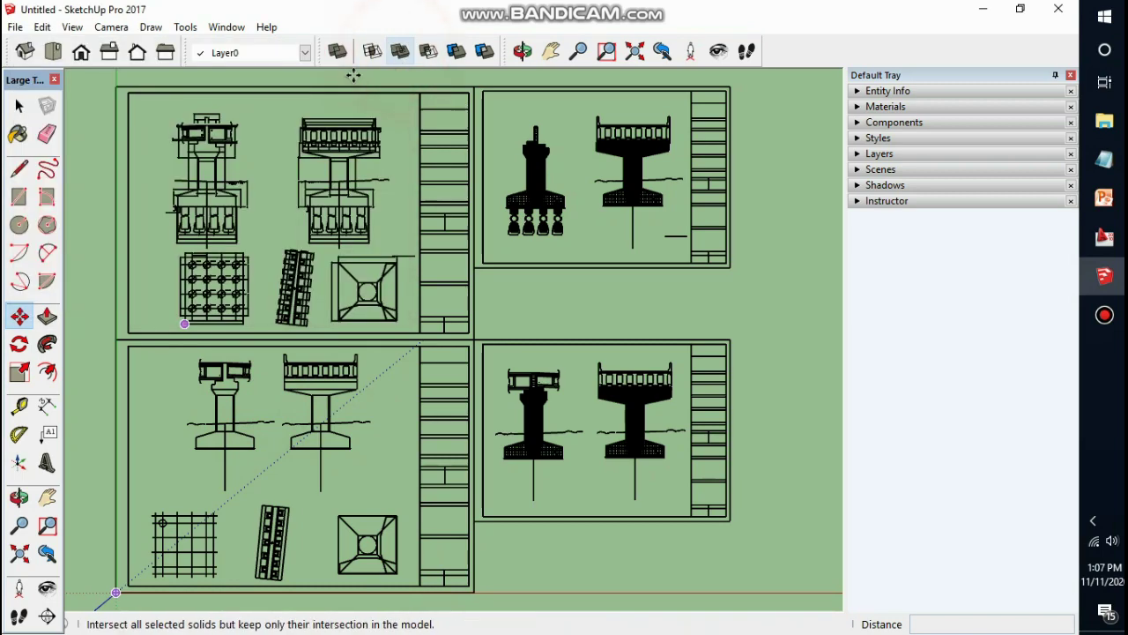
Recheck the length unit and precision in Model Info, then close the settings
{"action": "scroll", "coordinate": [203, 254], "scroll_direction": "up", "scroll_amount": 3}
{"action": "scroll", "coordinate": [204, 254], "scroll_direction": "up", "scroll_amount": 5}
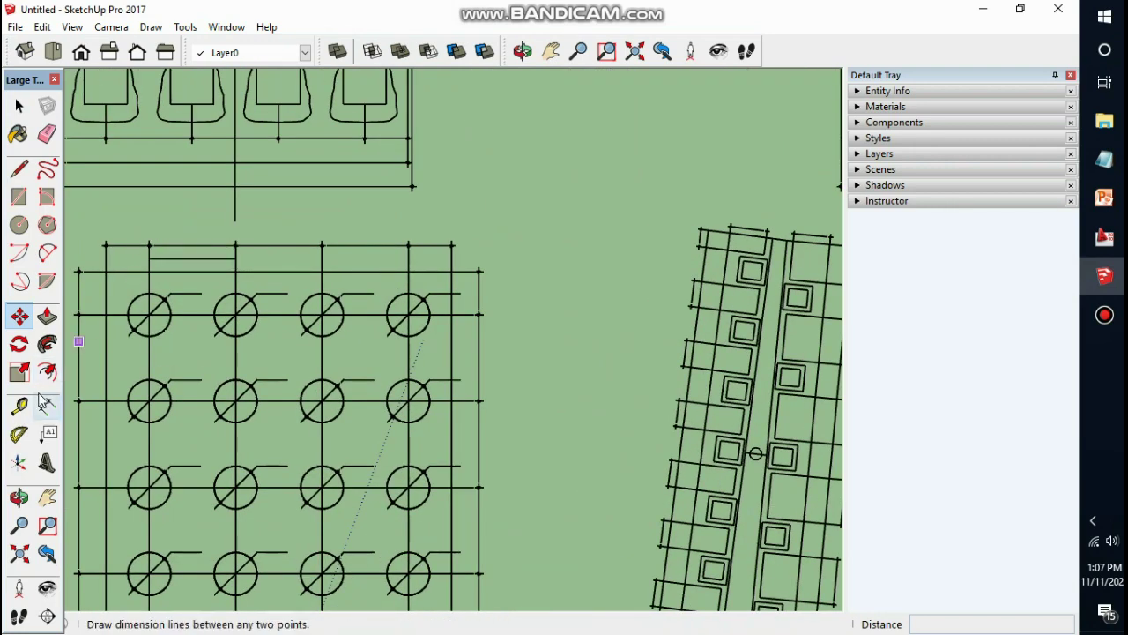
{"action": "left_click", "coordinate": [72, 27]}
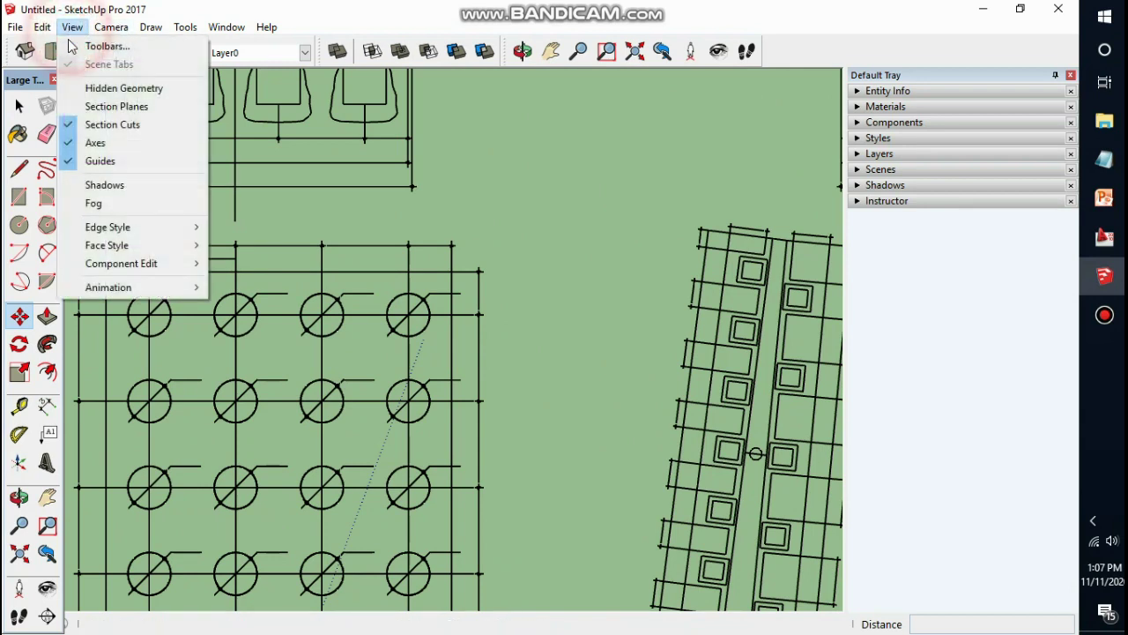
{"action": "mouse_move", "coordinate": [133, 287]}
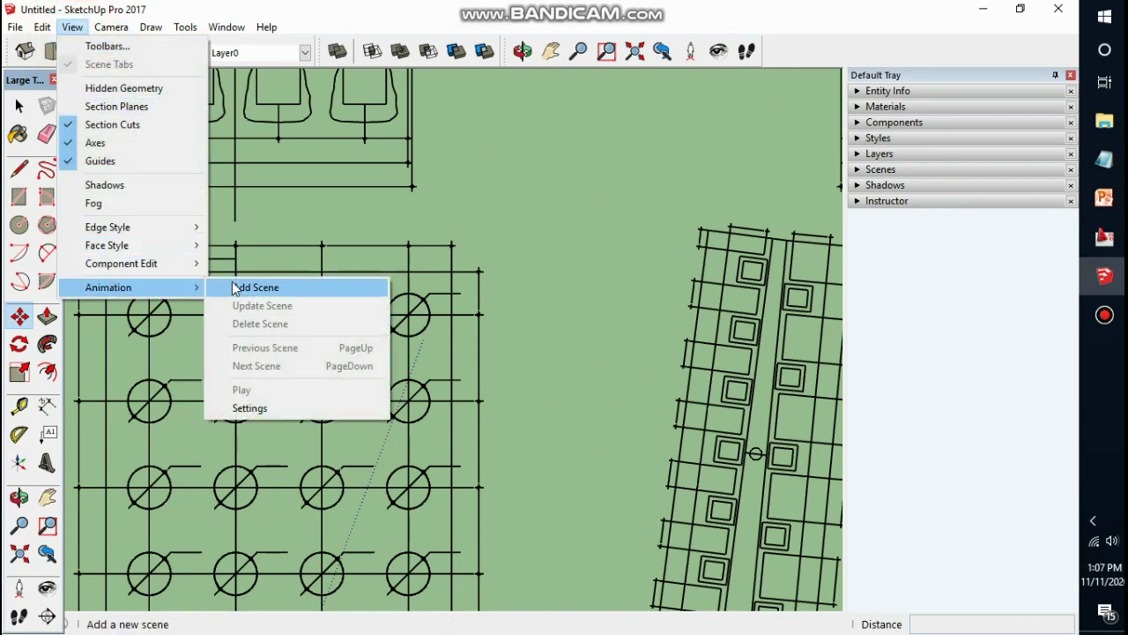
{"action": "left_click", "coordinate": [243, 408]}
{"action": "left_click", "coordinate": [36, 190]}
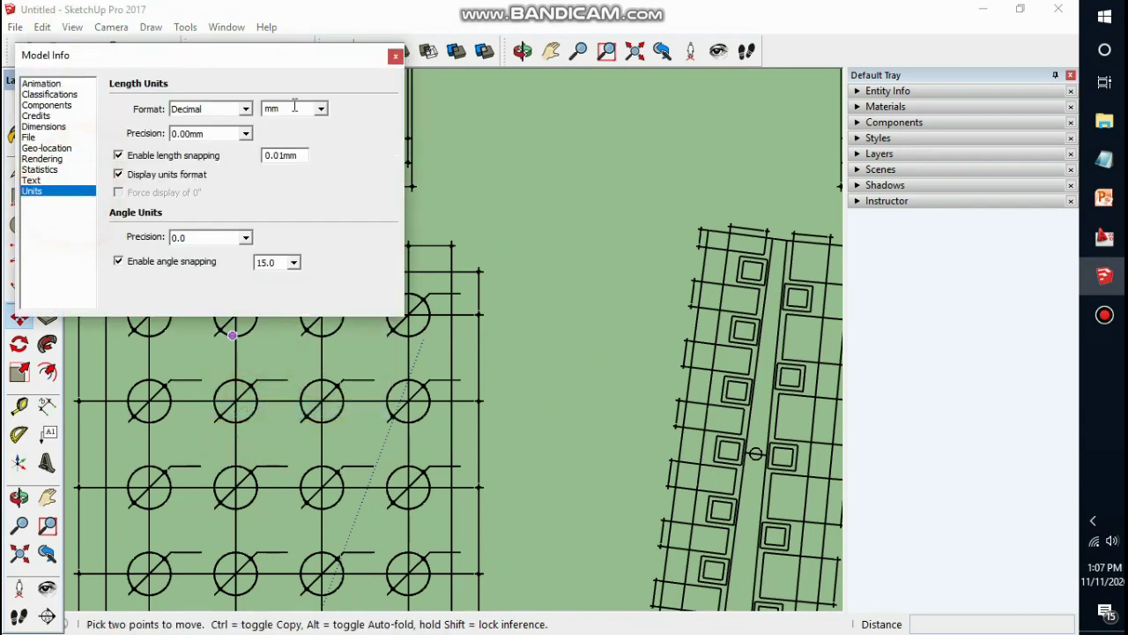
{"action": "left_click", "coordinate": [394, 56]}
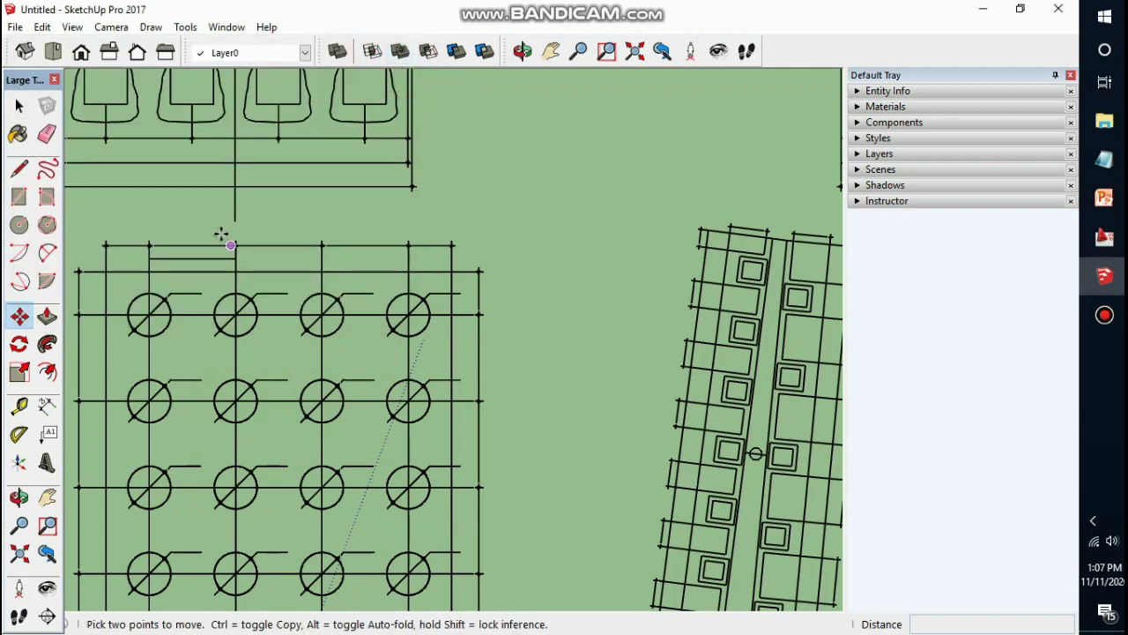
Measure the short line above the first two piles in Pier 1's pile plan with the Dimension tool, without placing a dimension
{"action": "left_click", "coordinate": [47, 405]}
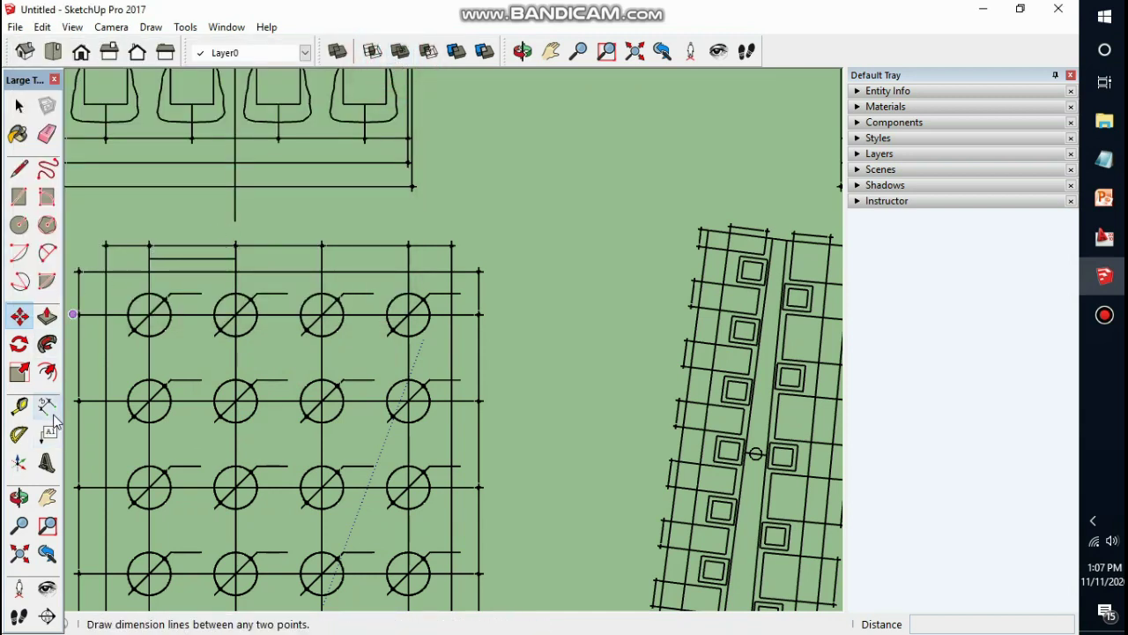
{"action": "left_click", "coordinate": [149, 258]}
{"action": "left_click", "coordinate": [235, 251]}
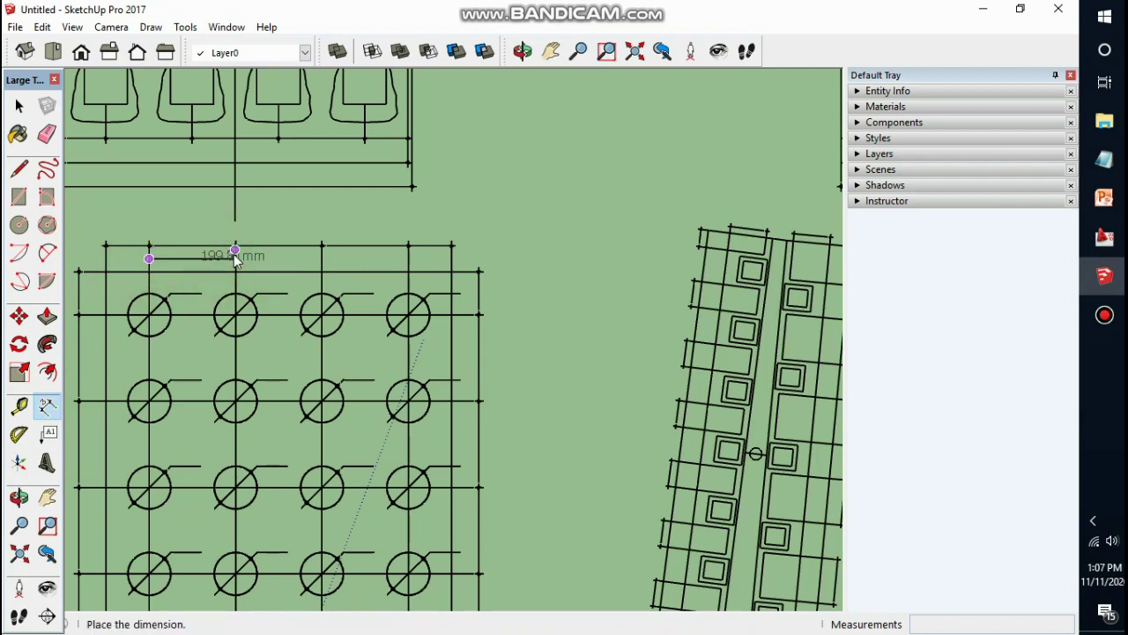
{"action": "left_click", "coordinate": [235, 257]}
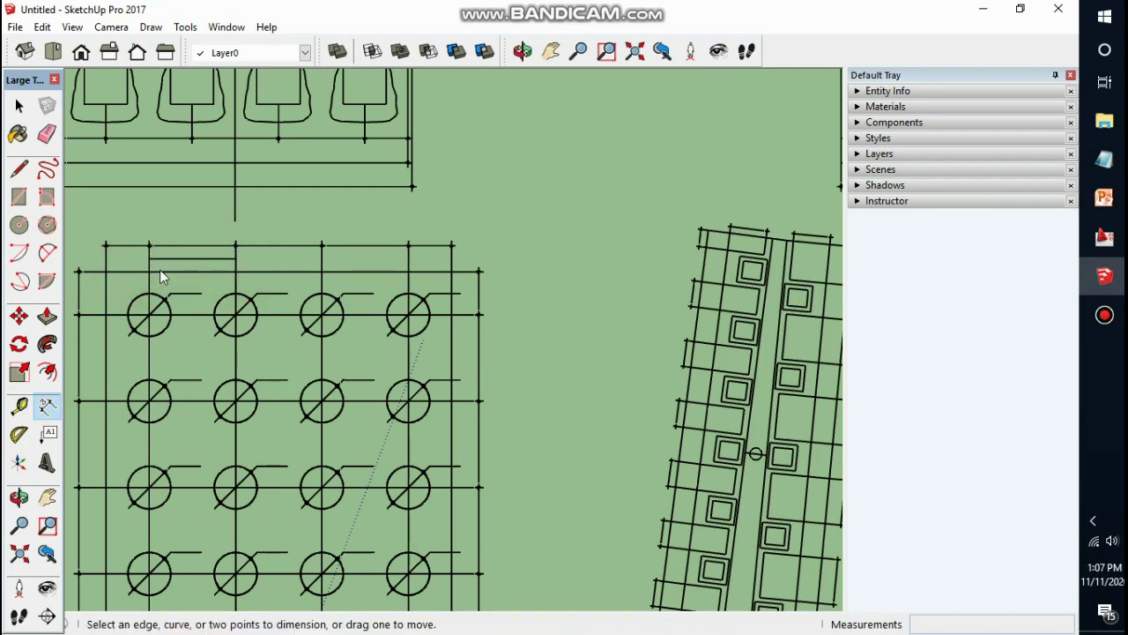
{"action": "left_click", "coordinate": [149, 258]}
{"action": "left_click", "coordinate": [234, 258]}
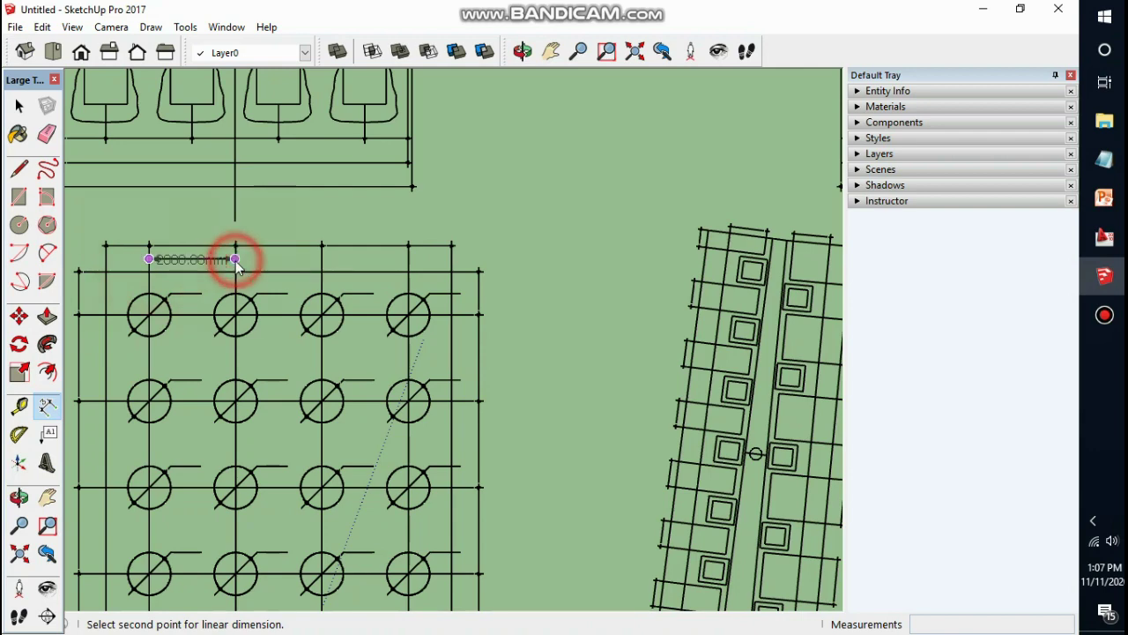
{"action": "scroll", "coordinate": [231, 219], "scroll_direction": "up", "scroll_amount": 4}
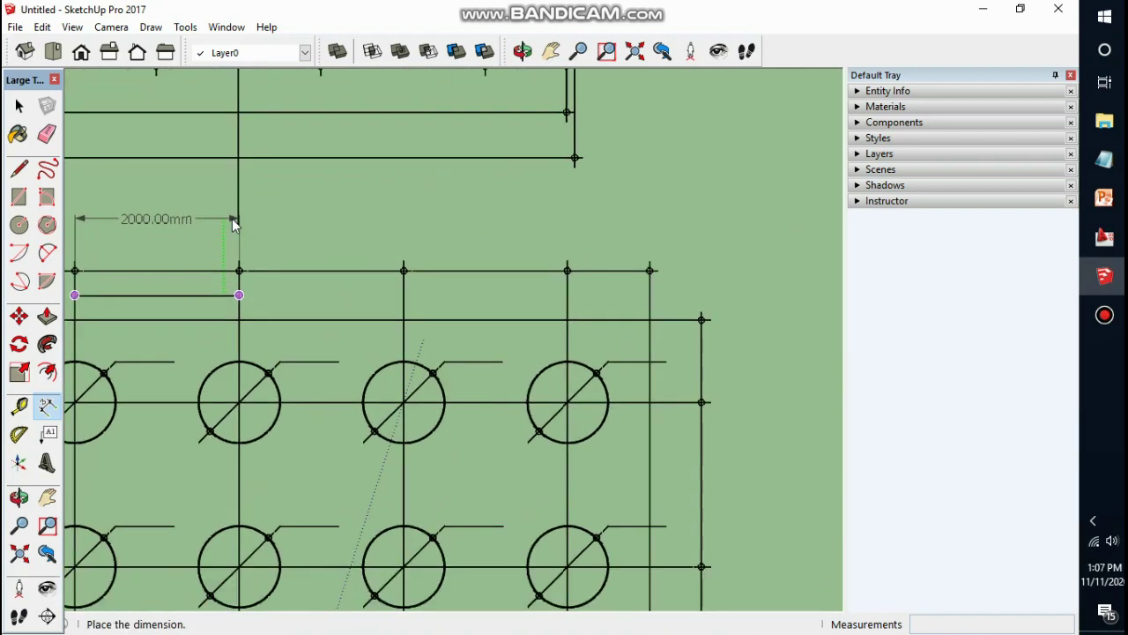
{"action": "scroll", "coordinate": [232, 219], "scroll_direction": "down", "scroll_amount": 3}
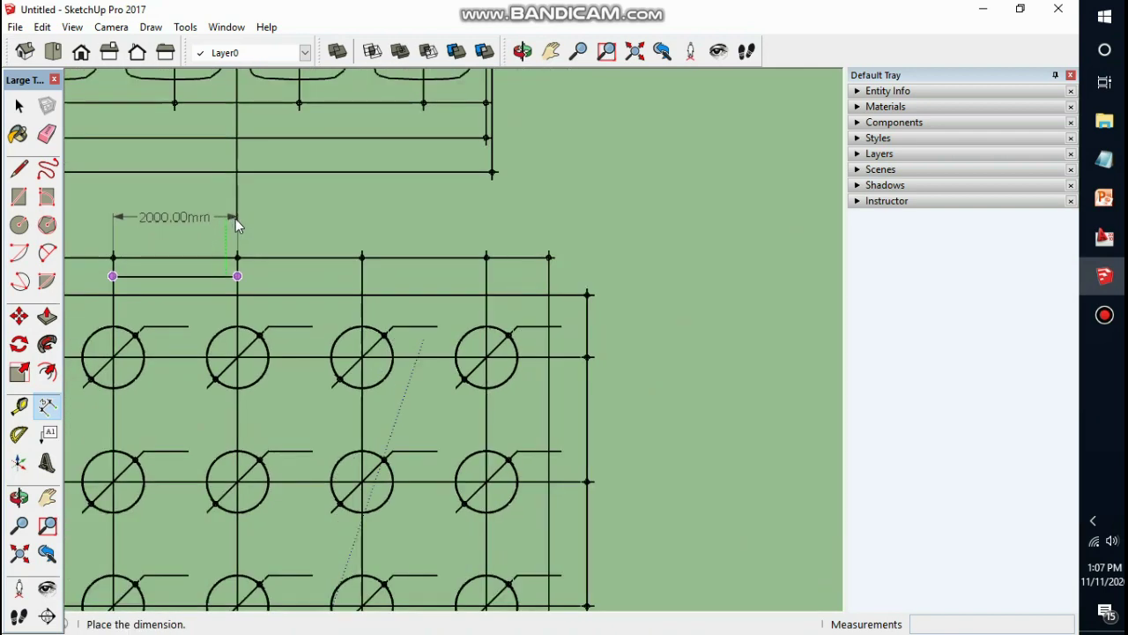
{"action": "key", "text": "Escape"}
Set the model's decimal length units to cm in Model Info and close the settings
{"action": "scroll", "coordinate": [448, 298], "scroll_direction": "down", "scroll_amount": 6}
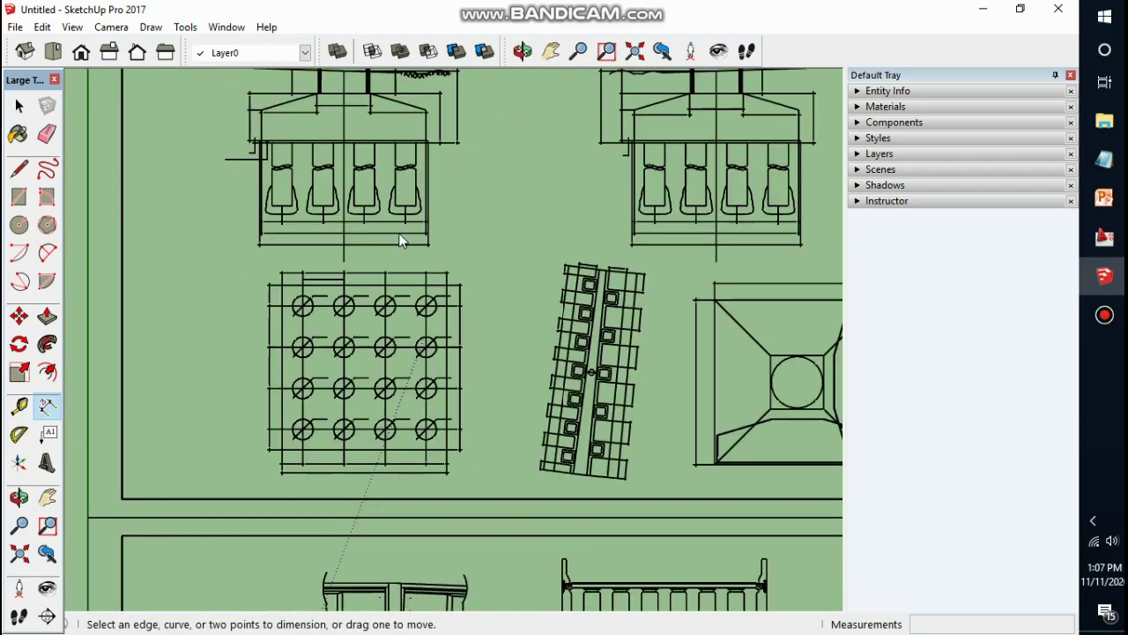
{"action": "scroll", "coordinate": [365, 221], "scroll_direction": "down", "scroll_amount": 3}
{"action": "scroll", "coordinate": [366, 223], "scroll_direction": "down", "scroll_amount": 3}
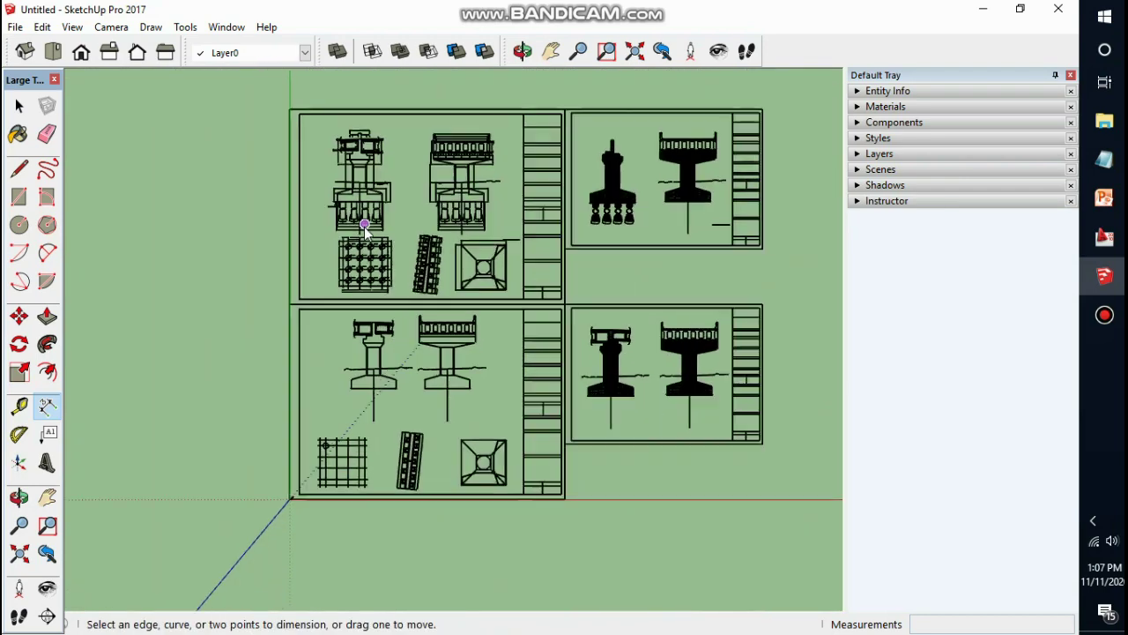
{"action": "scroll", "coordinate": [497, 157], "scroll_direction": "up", "scroll_amount": 2}
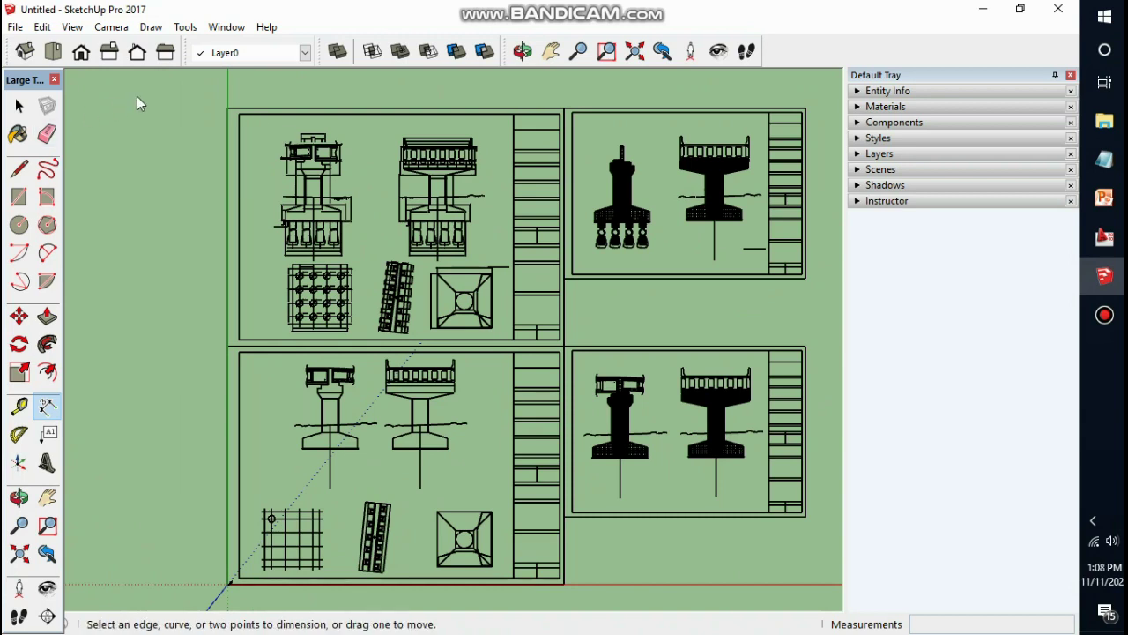
{"action": "left_click", "coordinate": [72, 27]}
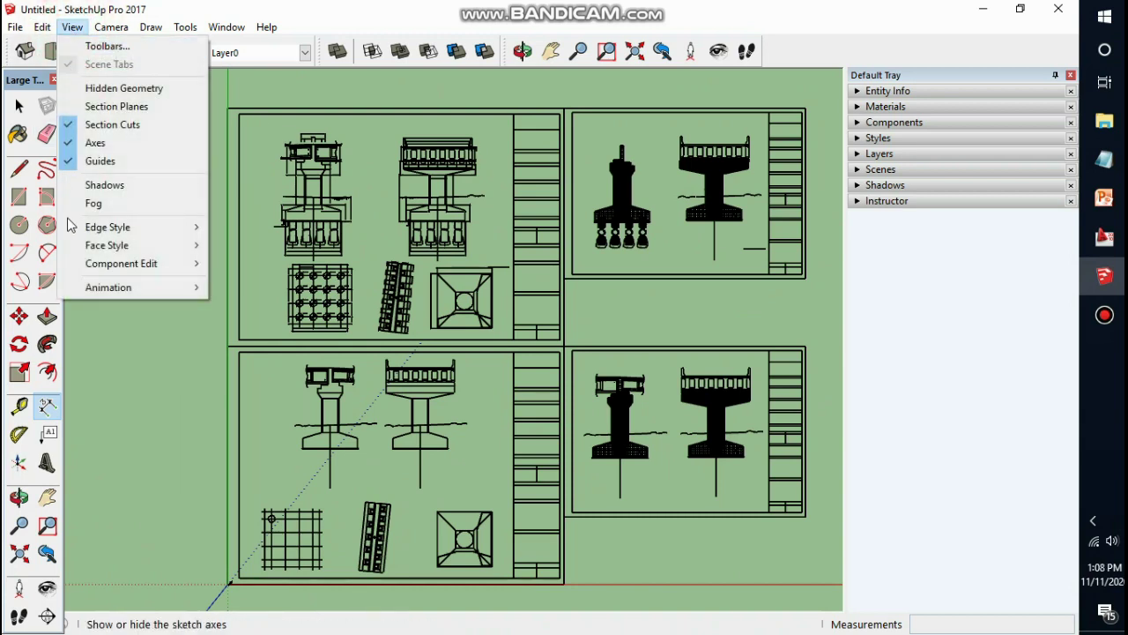
{"action": "mouse_move", "coordinate": [144, 289]}
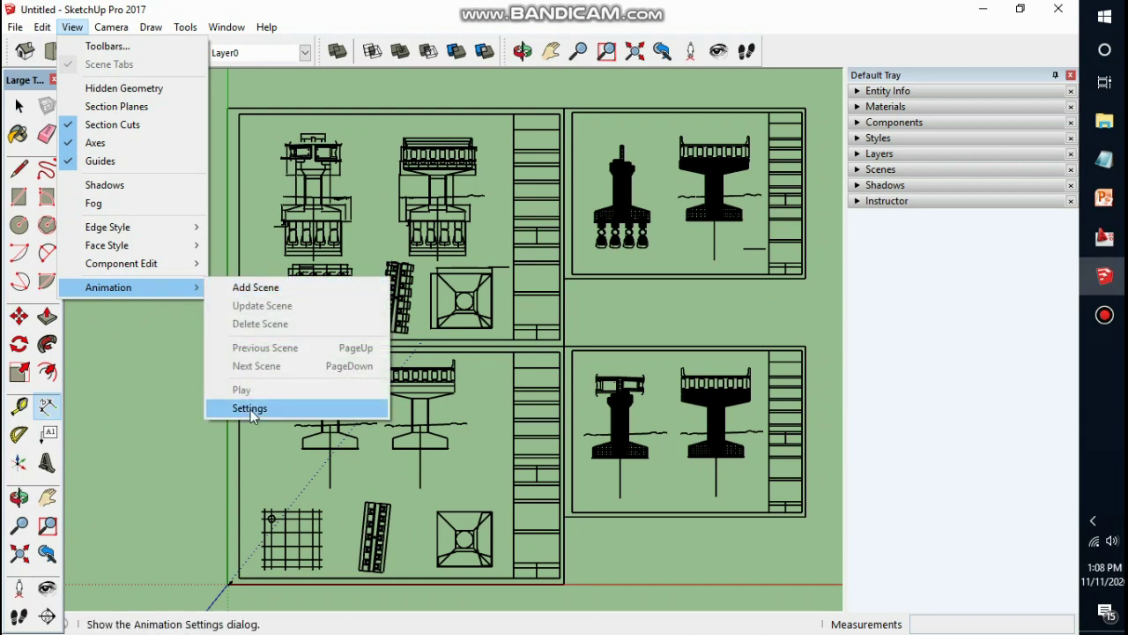
{"action": "left_click", "coordinate": [239, 406]}
{"action": "left_click", "coordinate": [32, 192]}
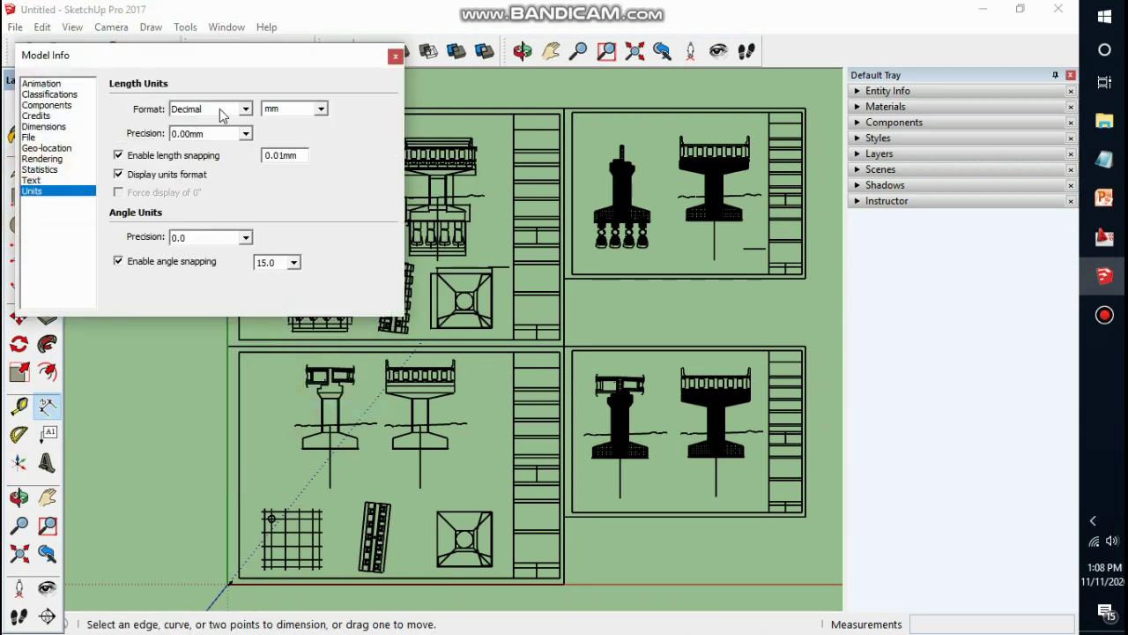
{"action": "left_click", "coordinate": [317, 108]}
{"action": "left_click", "coordinate": [287, 159]}
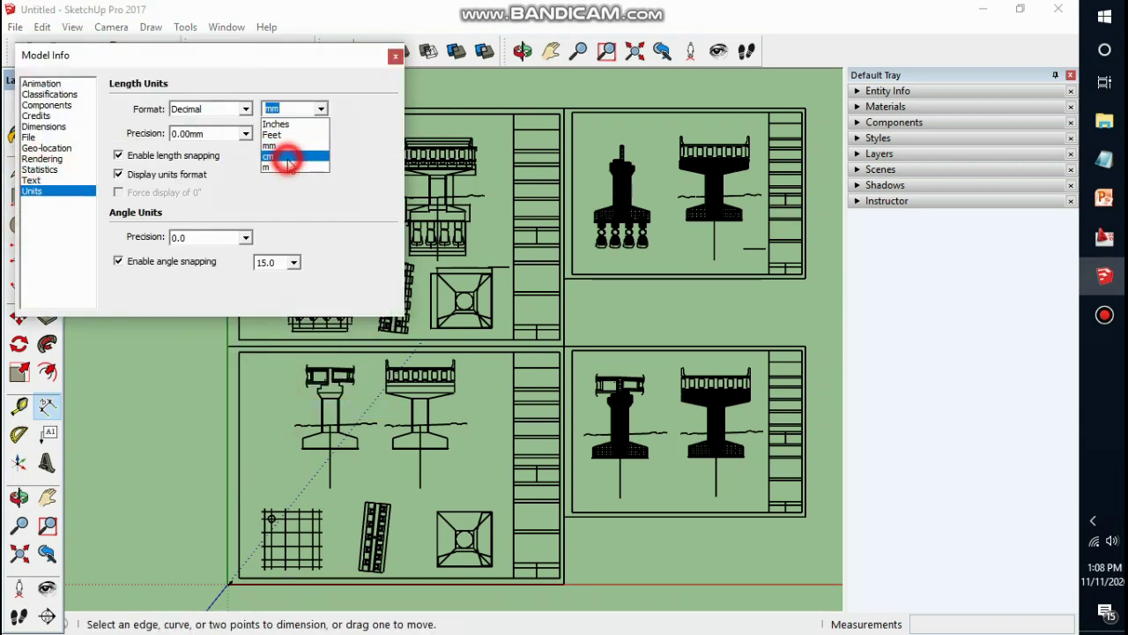
{"action": "left_click", "coordinate": [395, 57]}
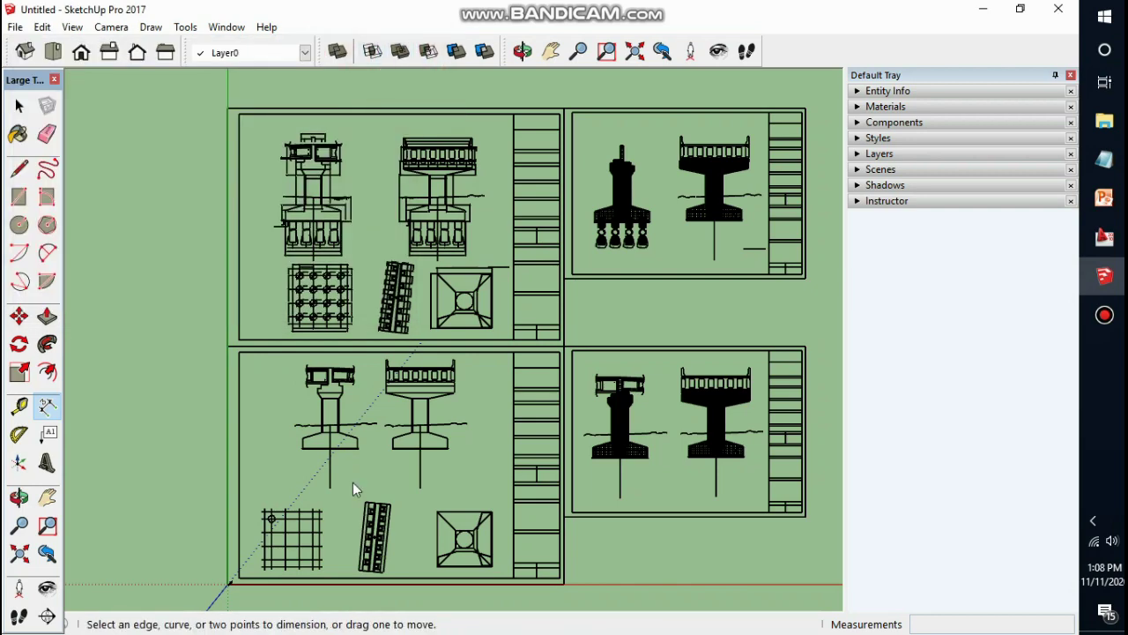
Measure the short line above Pier 1's first two piles again with the Dimension tool, in centimetres
{"action": "scroll", "coordinate": [305, 266], "scroll_direction": "up", "scroll_amount": 5}
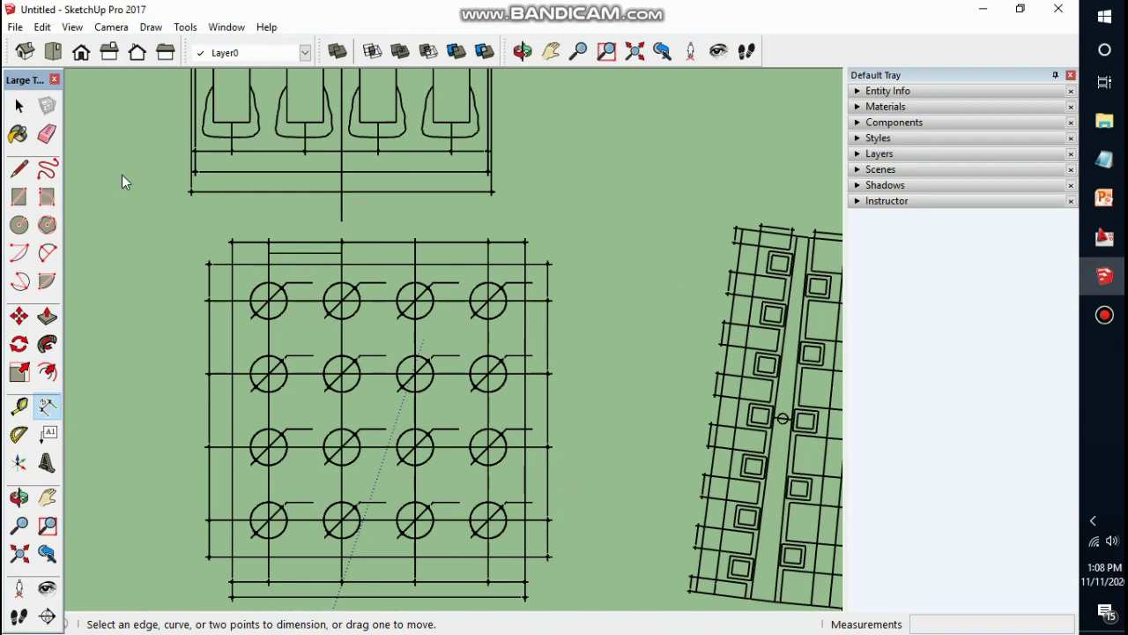
{"action": "left_click", "coordinate": [47, 405]}
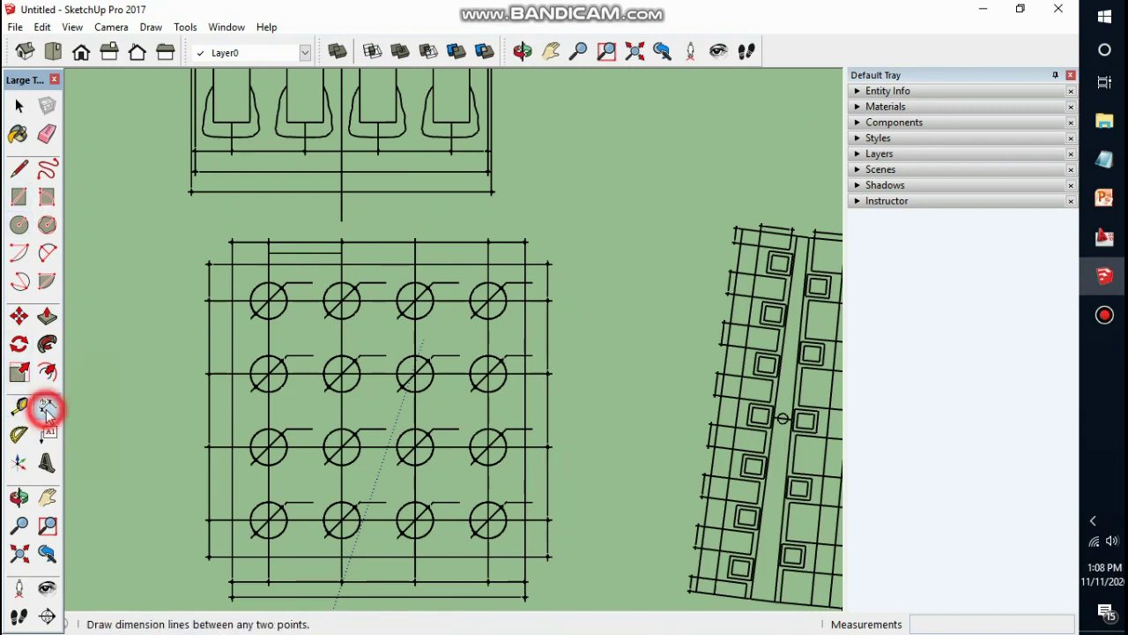
{"action": "left_click", "coordinate": [268, 254]}
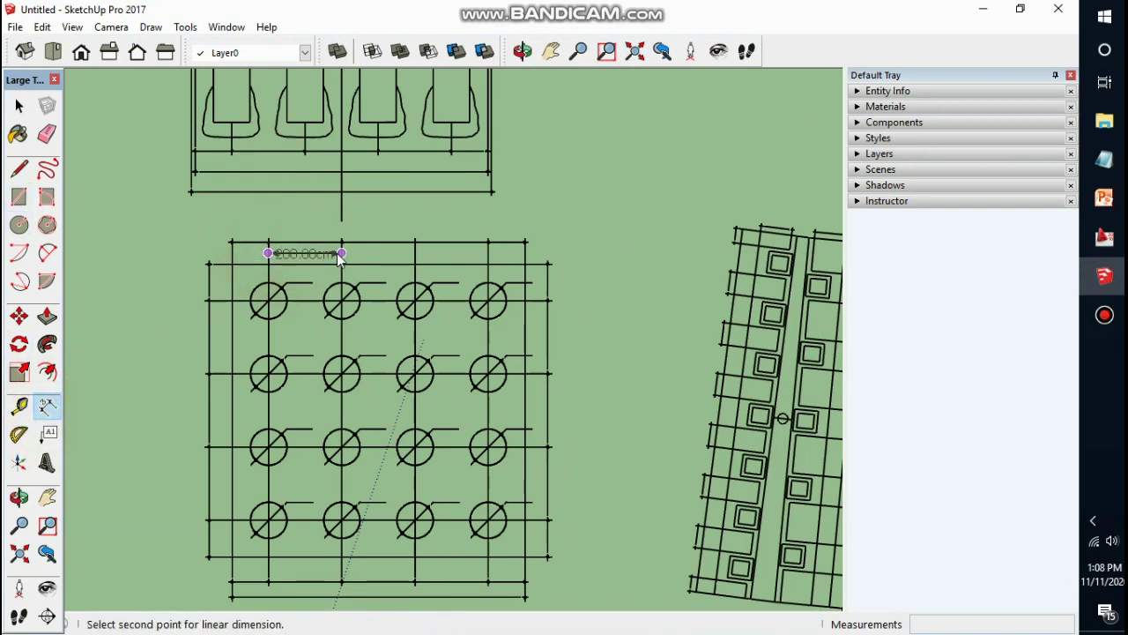
{"action": "left_click", "coordinate": [341, 254]}
{"action": "scroll", "coordinate": [334, 236], "scroll_direction": "up", "scroll_amount": 2}
{"action": "scroll", "coordinate": [333, 236], "scroll_direction": "up", "scroll_amount": 1}
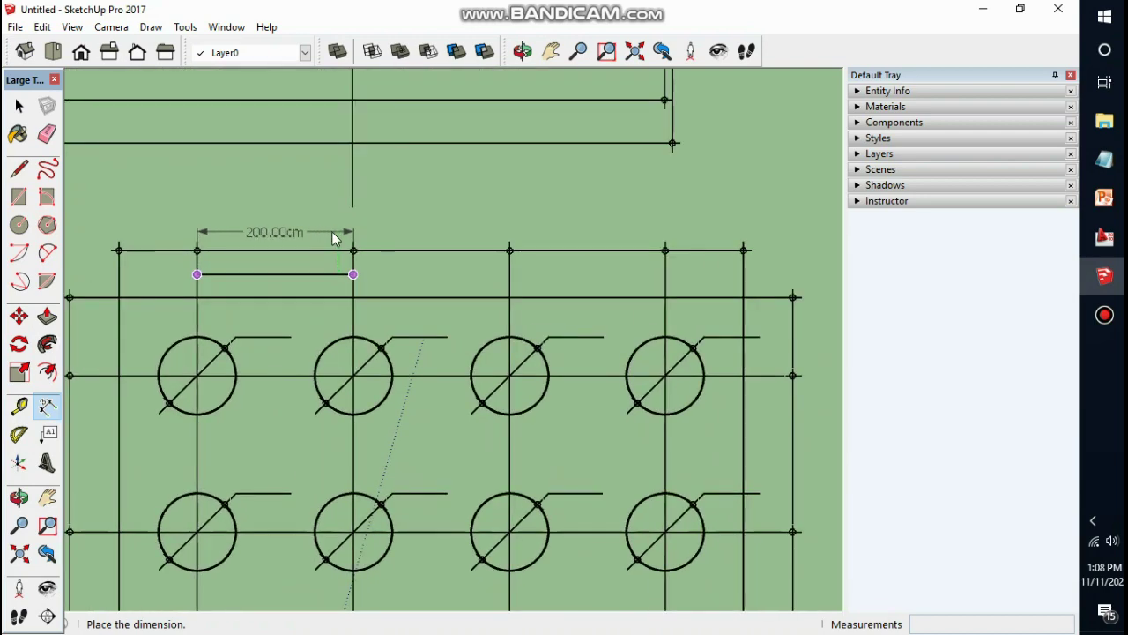
{"action": "left_click", "coordinate": [334, 176]}
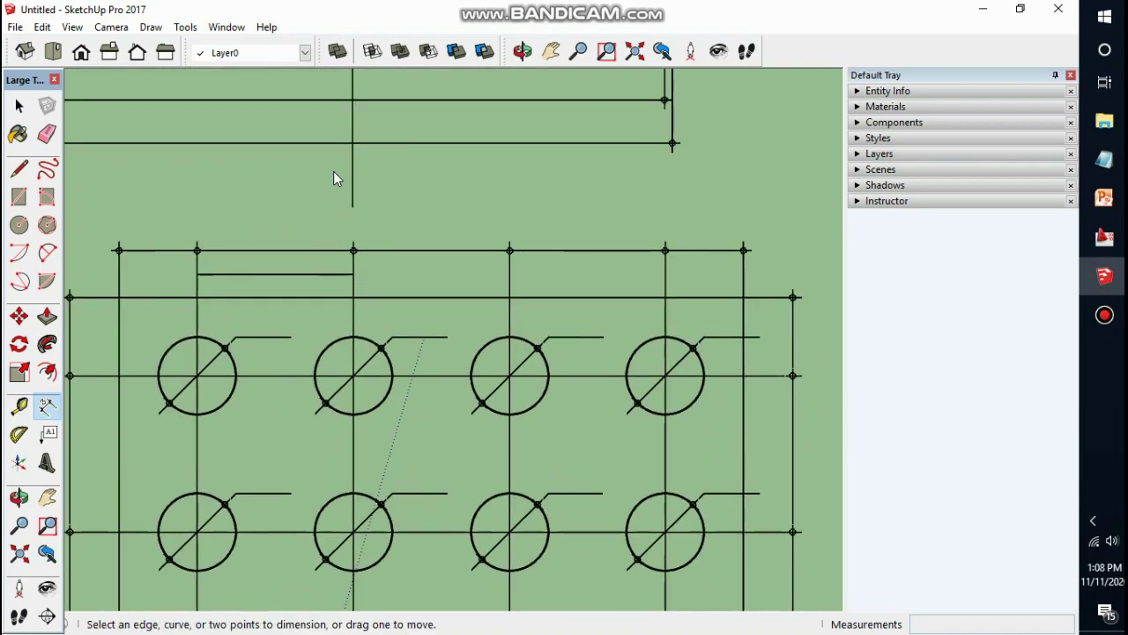
Switch to the Pier drawing in AutoCAD and view the full set of Pier 1 and Pier 2 sheets
{"action": "scroll", "coordinate": [285, 292], "scroll_direction": "down", "scroll_amount": 6}
{"action": "scroll", "coordinate": [279, 249], "scroll_direction": "down", "scroll_amount": 5}
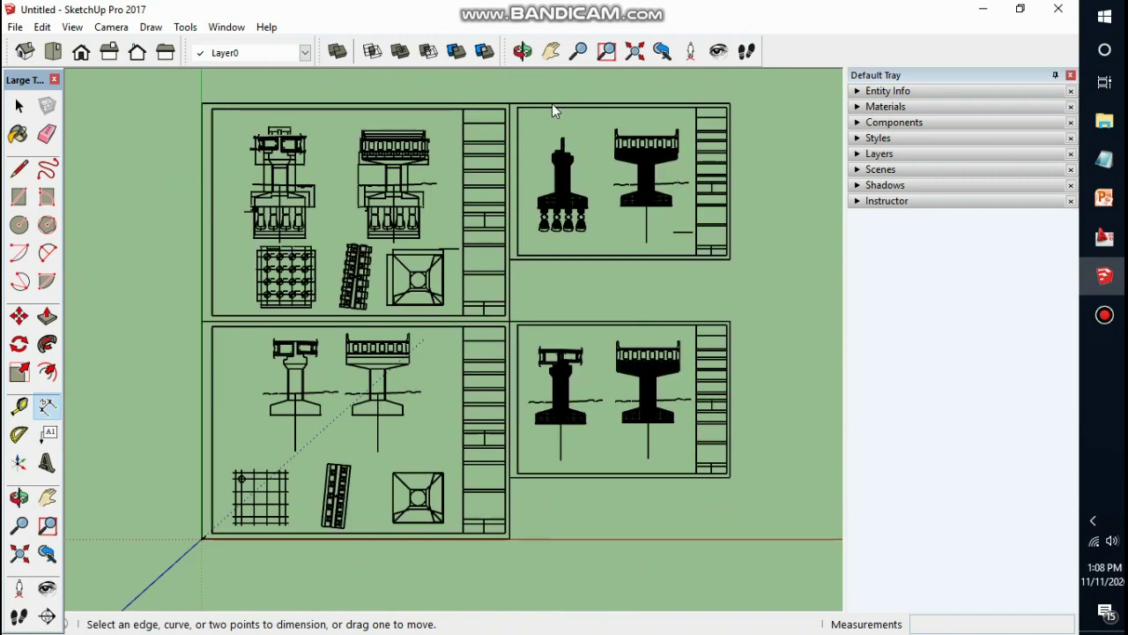
{"action": "left_click", "coordinate": [1105, 237]}
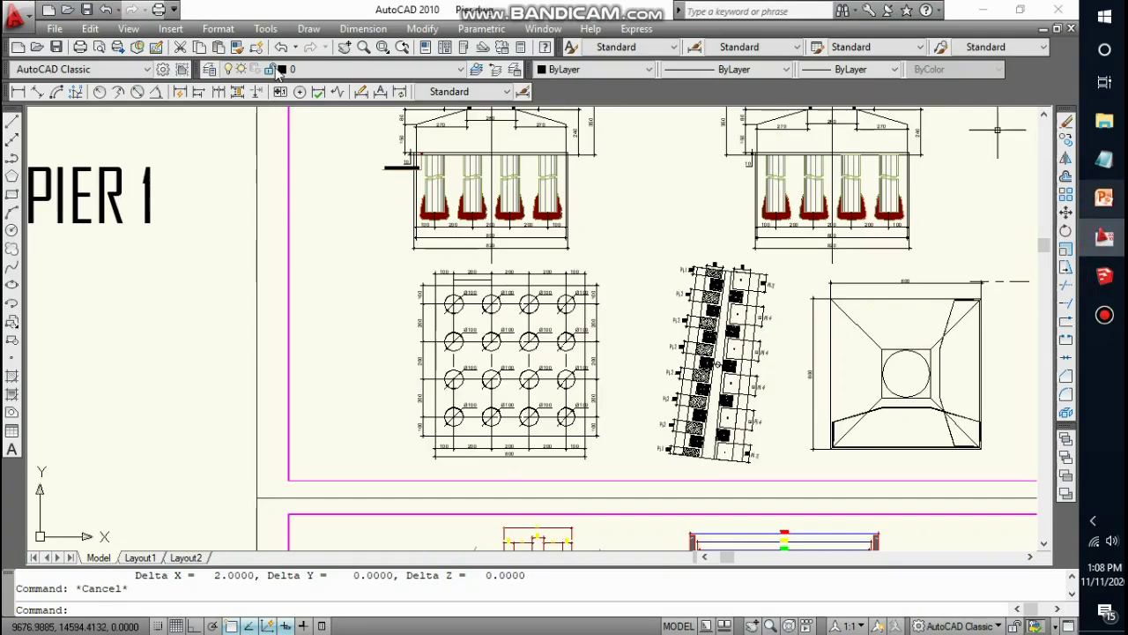
{"action": "scroll", "coordinate": [684, 311], "scroll_direction": "down", "scroll_amount": 6}
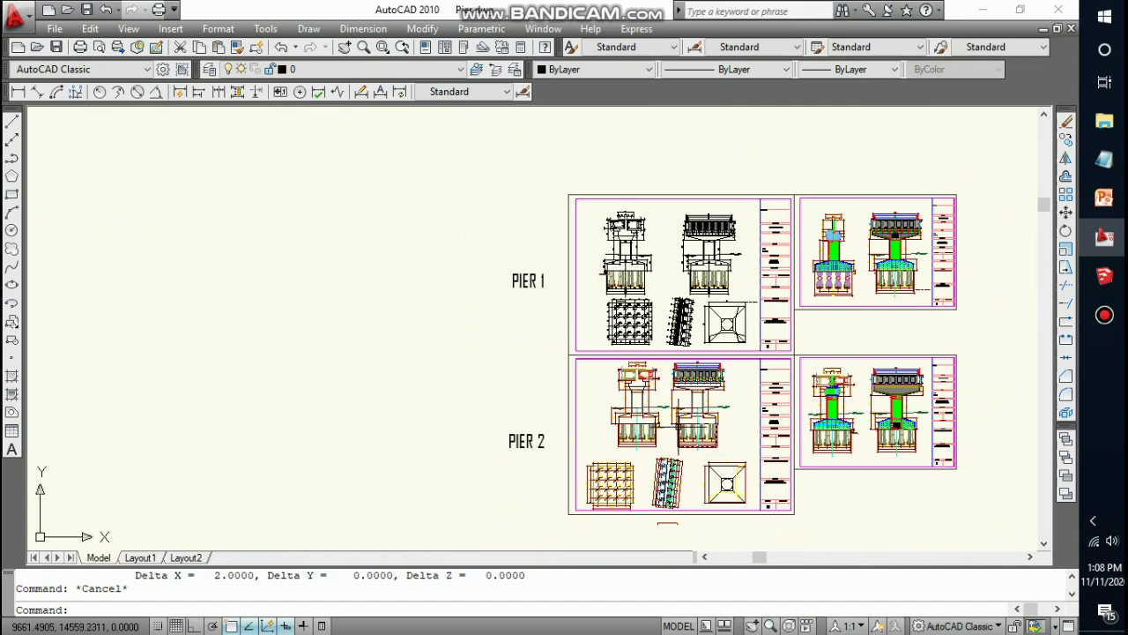
{"action": "scroll", "coordinate": [665, 416], "scroll_direction": "up", "scroll_amount": 3}
{"action": "middle_click", "coordinate": [313, 243]}
{"action": "middle_click", "coordinate": [313, 243]}
{"action": "scroll", "coordinate": [313, 242], "scroll_direction": "down", "scroll_amount": 4}
{"action": "scroll", "coordinate": [296, 247], "scroll_direction": "up", "scroll_amount": 3}
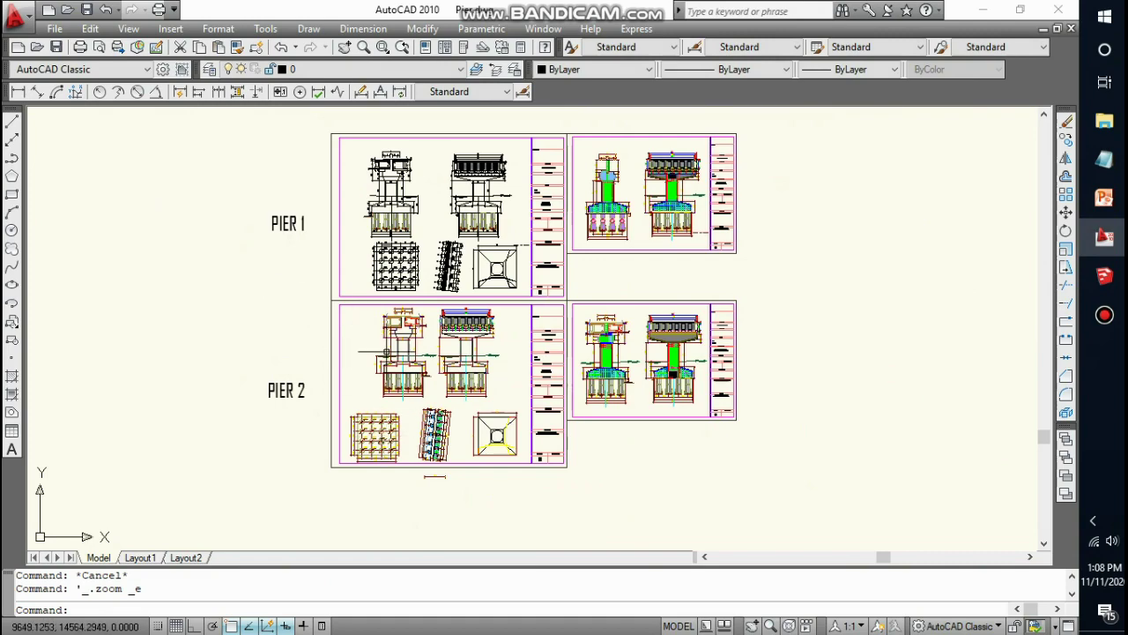
Compare the Pier 1 and Pier 2 sheets in AutoCAD with the imported drawing in SketchUp, examining the Pier 2 pile plan, then return to AutoCAD
{"action": "scroll", "coordinate": [379, 278], "scroll_direction": "up", "scroll_amount": 2}
{"action": "scroll", "coordinate": [385, 273], "scroll_direction": "up", "scroll_amount": 2}
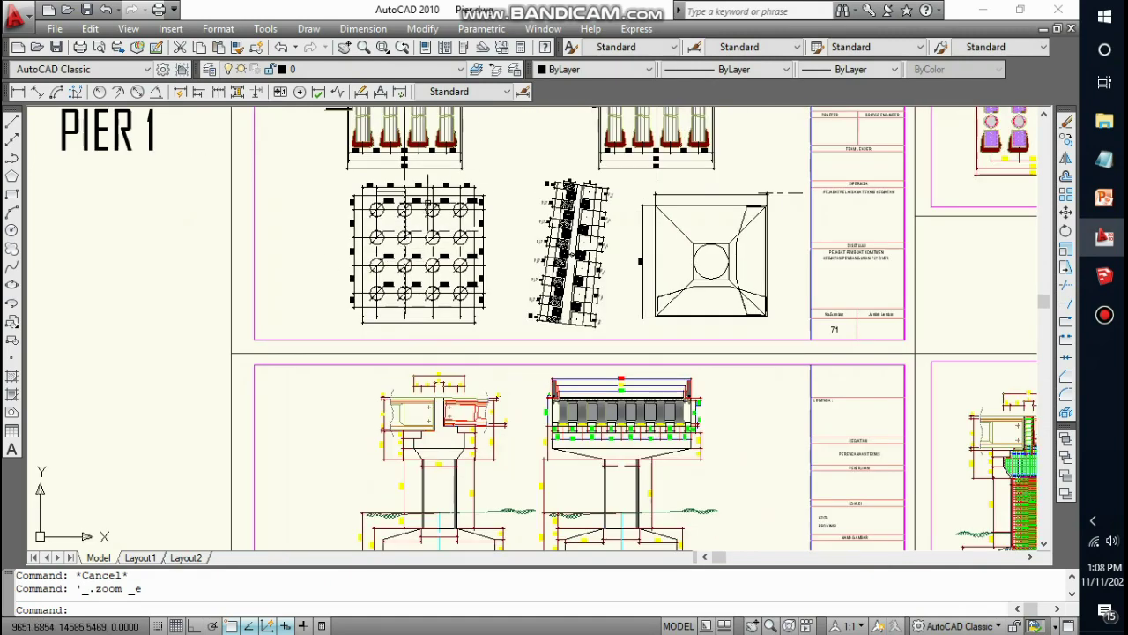
{"action": "scroll", "coordinate": [360, 245], "scroll_direction": "down", "scroll_amount": 4}
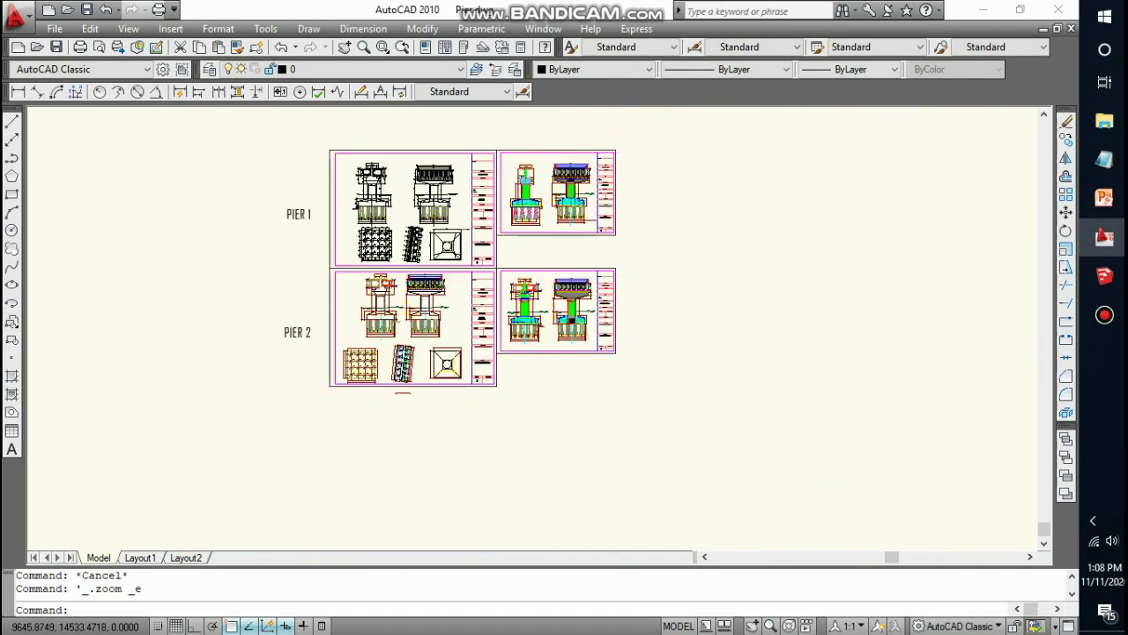
{"action": "scroll", "coordinate": [370, 362], "scroll_direction": "up", "scroll_amount": 5}
{"action": "scroll", "coordinate": [302, 339], "scroll_direction": "down", "scroll_amount": 6}
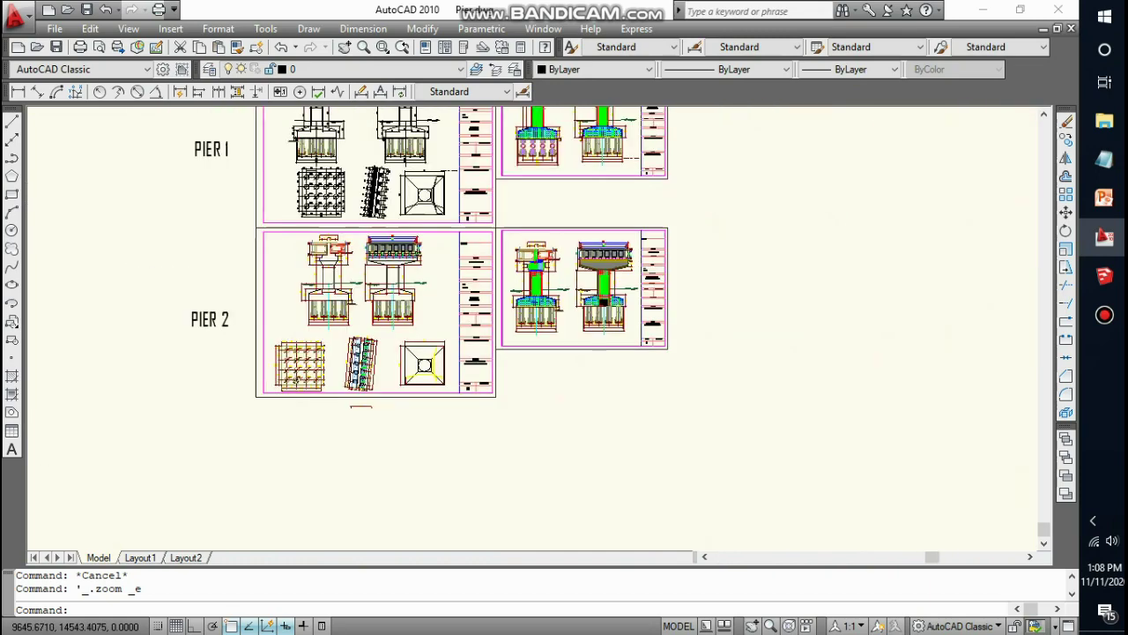
{"action": "scroll", "coordinate": [302, 357], "scroll_direction": "up", "scroll_amount": 2}
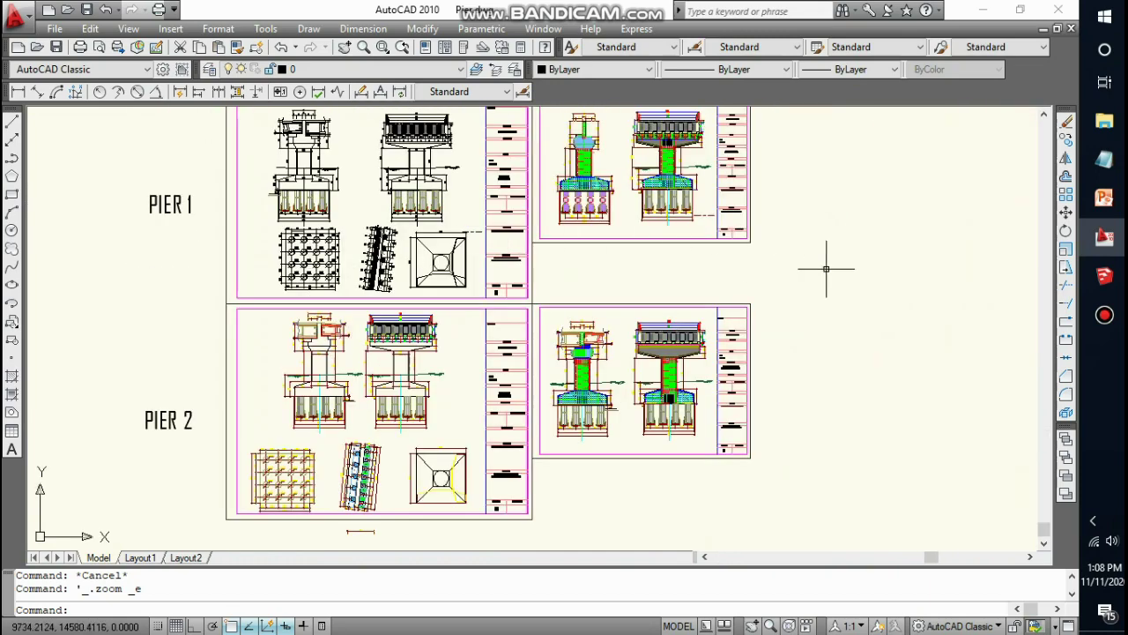
{"action": "left_click", "coordinate": [1104, 276]}
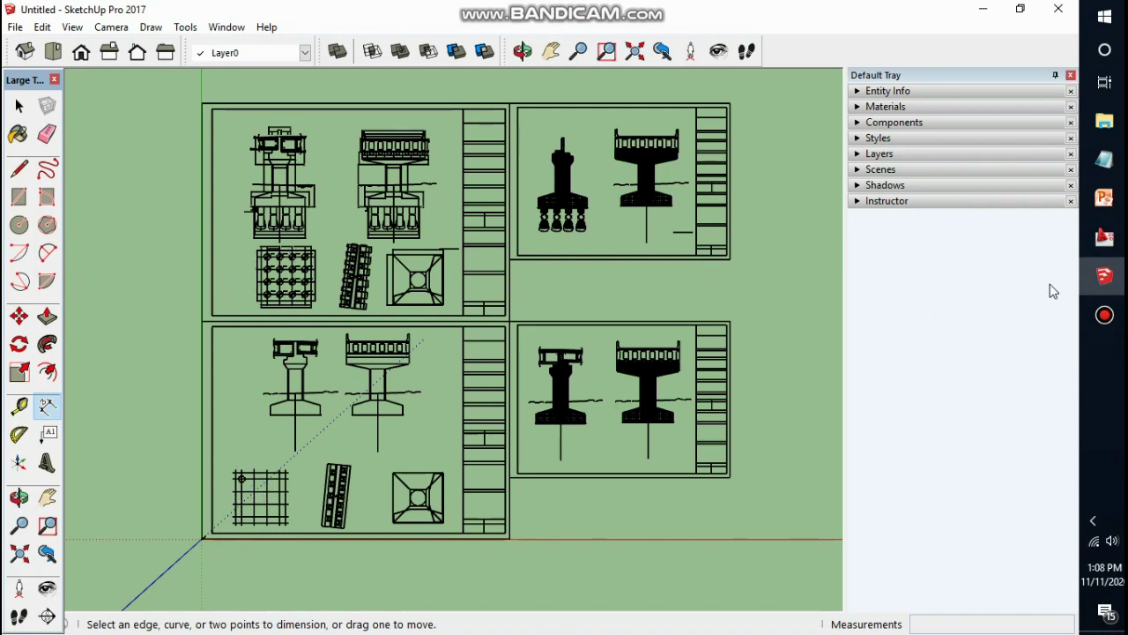
{"action": "left_click", "coordinate": [1105, 237]}
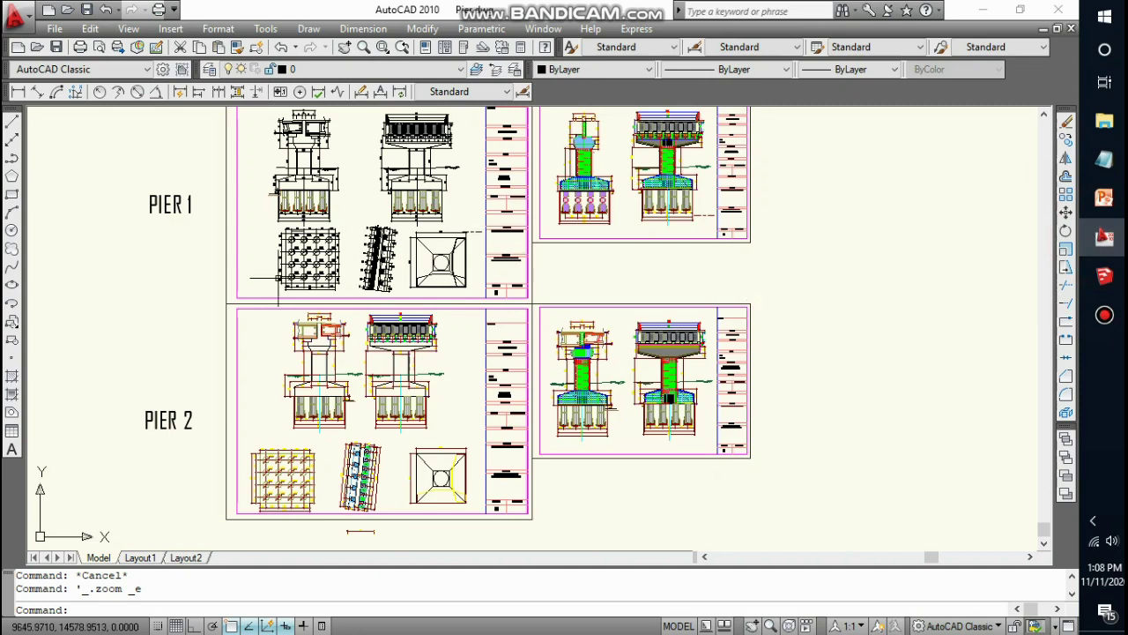
Turn on Quick Properties and check the object type of the first bottom-row pile circle in Pier 1's pile plan
{"action": "scroll", "coordinate": [264, 291], "scroll_direction": "up", "scroll_amount": 8}
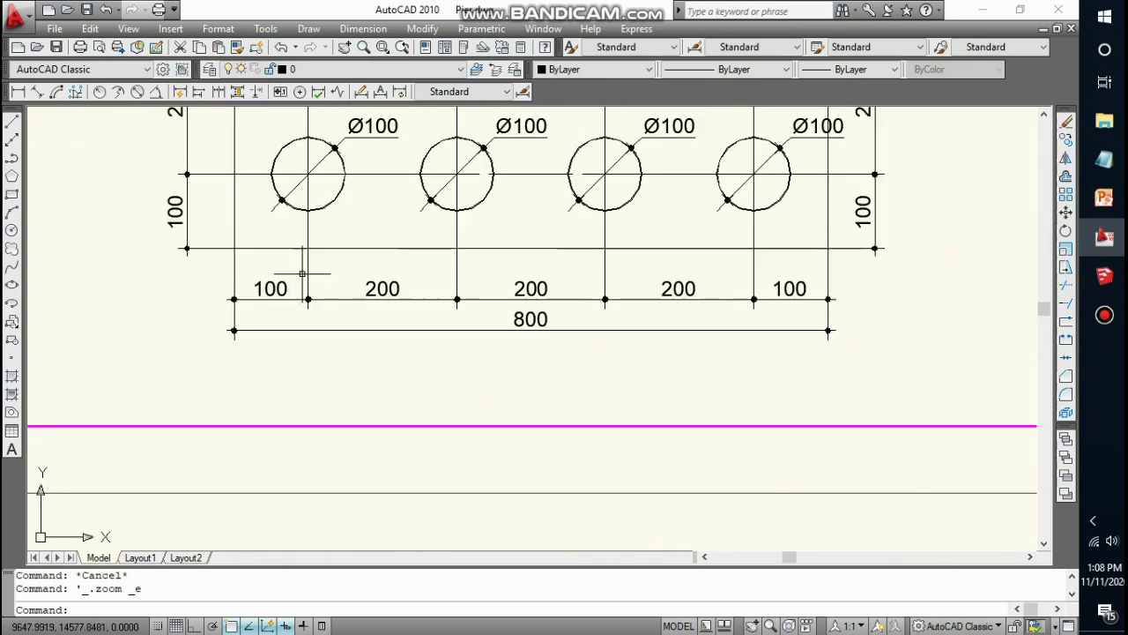
{"action": "left_click", "coordinate": [324, 205]}
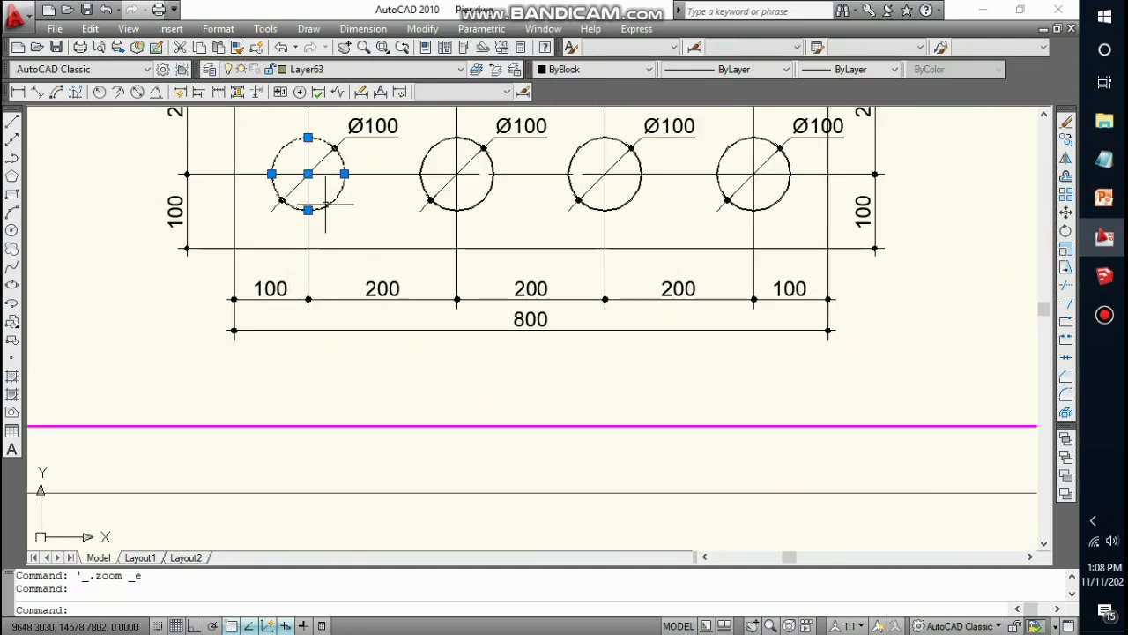
{"action": "right_click", "coordinate": [325, 208]}
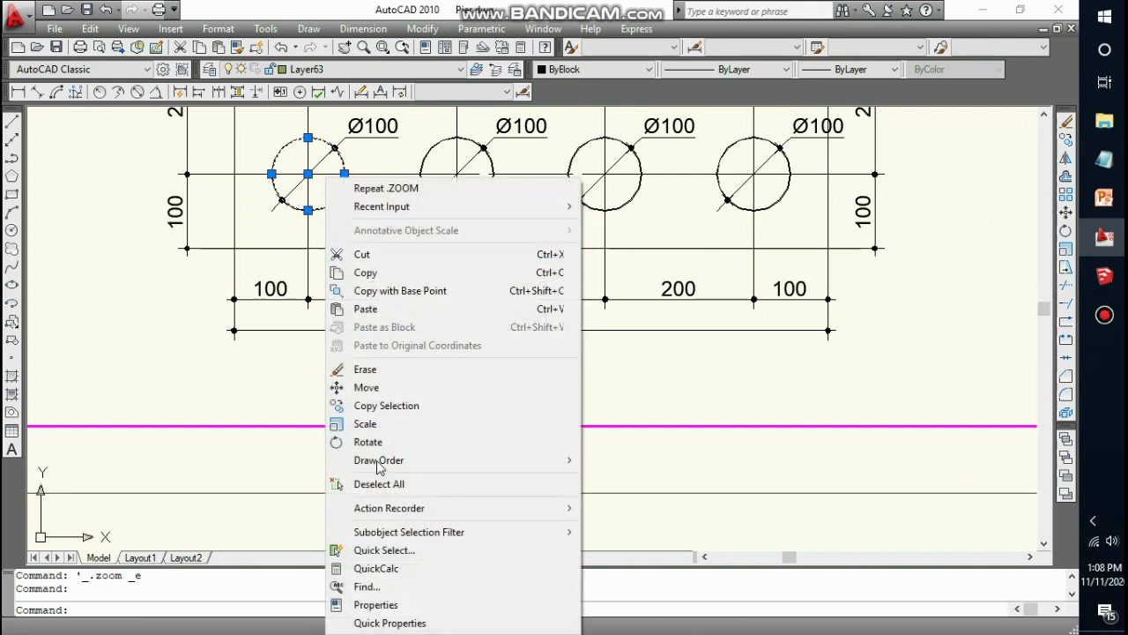
{"action": "left_click", "coordinate": [426, 622]}
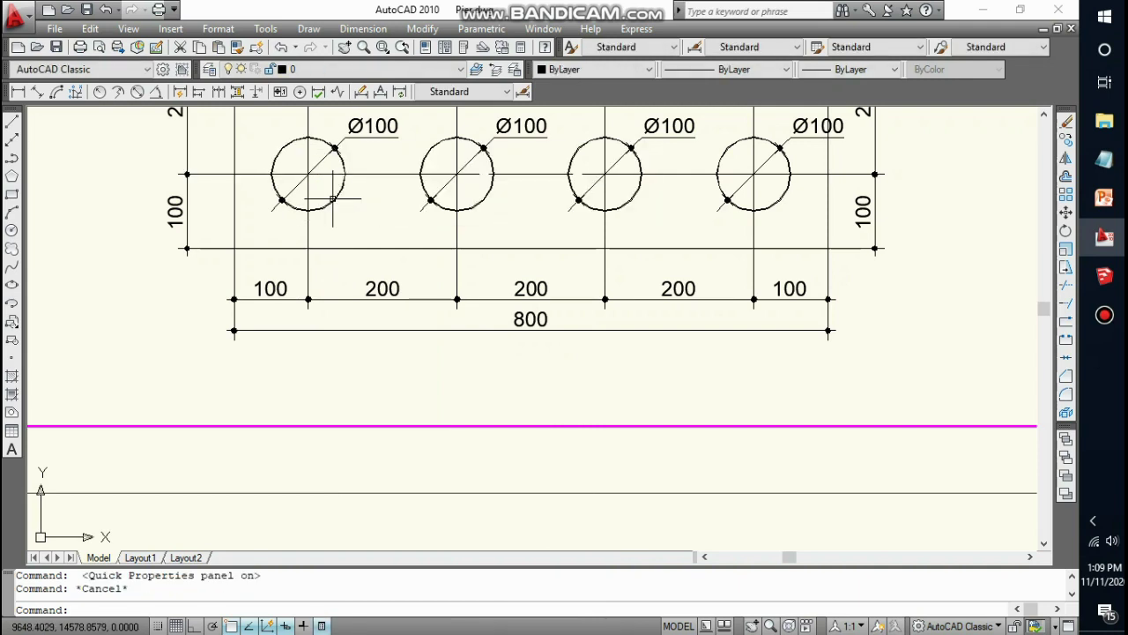
{"action": "left_click", "coordinate": [332, 200]}
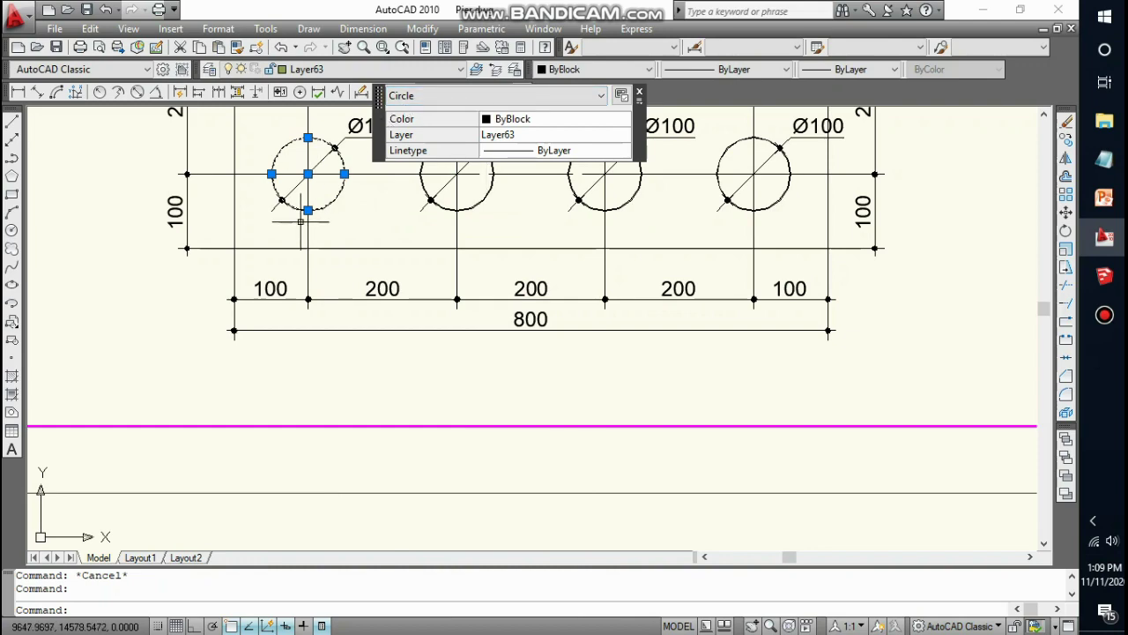
{"action": "scroll", "coordinate": [301, 221], "scroll_direction": "down", "scroll_amount": 5}
{"action": "key", "text": "Escape"}
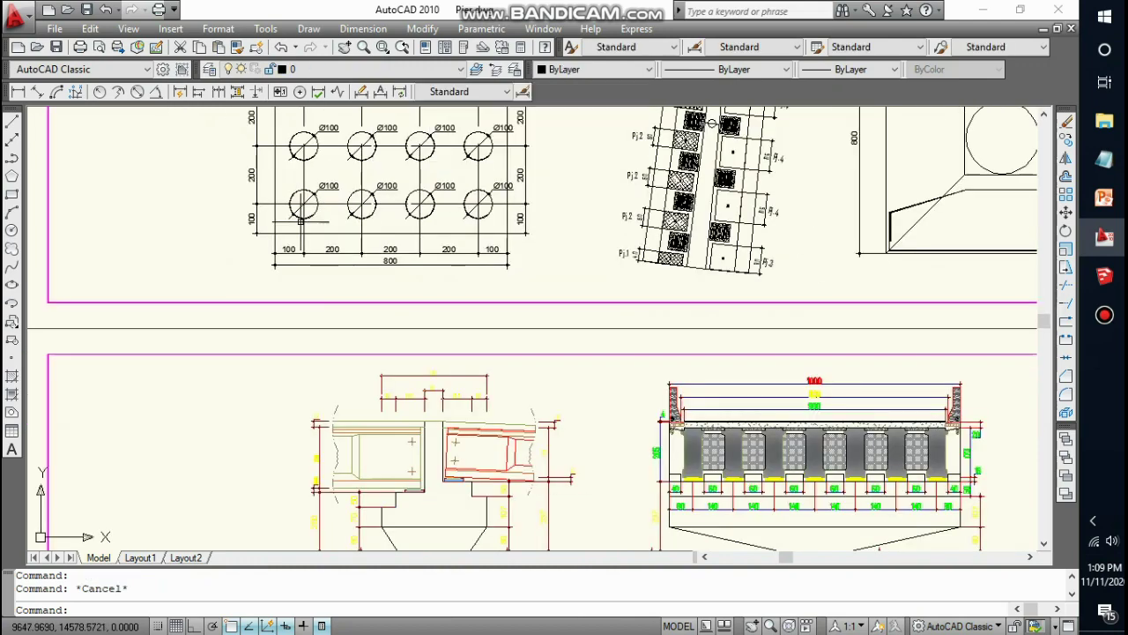
Check the object type of the first pile in the second row of Pier 2's pile plan
{"action": "scroll", "coordinate": [335, 247], "scroll_direction": "down", "scroll_amount": 2}
{"action": "scroll", "coordinate": [301, 204], "scroll_direction": "down", "scroll_amount": 2}
{"action": "scroll", "coordinate": [301, 204], "scroll_direction": "up", "scroll_amount": 4}
{"action": "scroll", "coordinate": [301, 203], "scroll_direction": "down", "scroll_amount": 4}
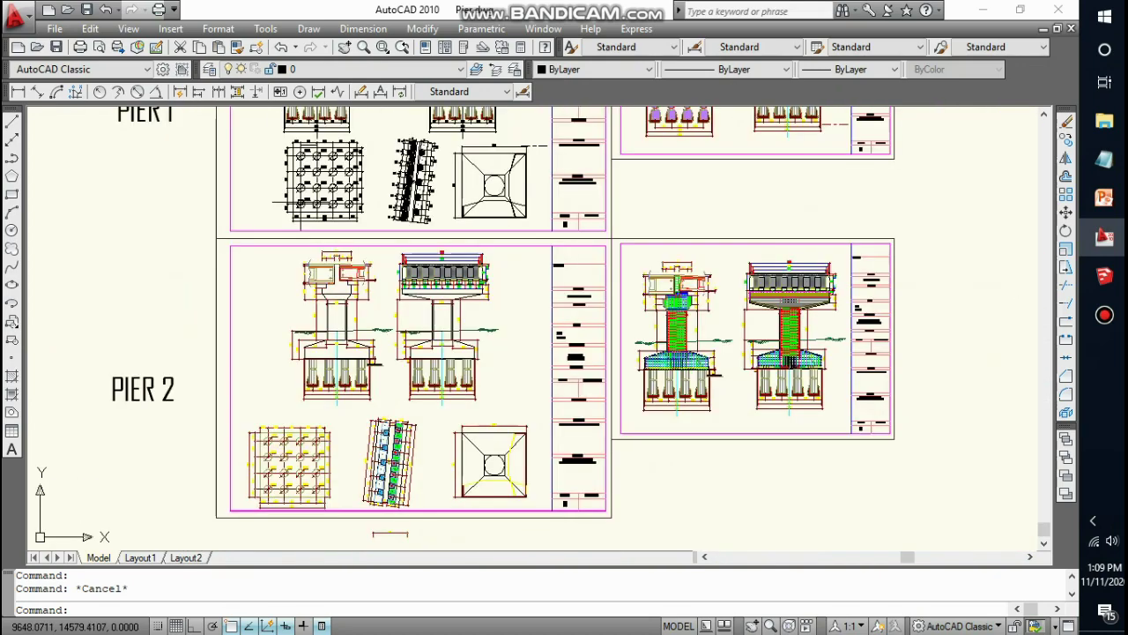
{"action": "scroll", "coordinate": [301, 202], "scroll_direction": "down", "scroll_amount": 2}
{"action": "scroll", "coordinate": [280, 361], "scroll_direction": "up", "scroll_amount": 10}
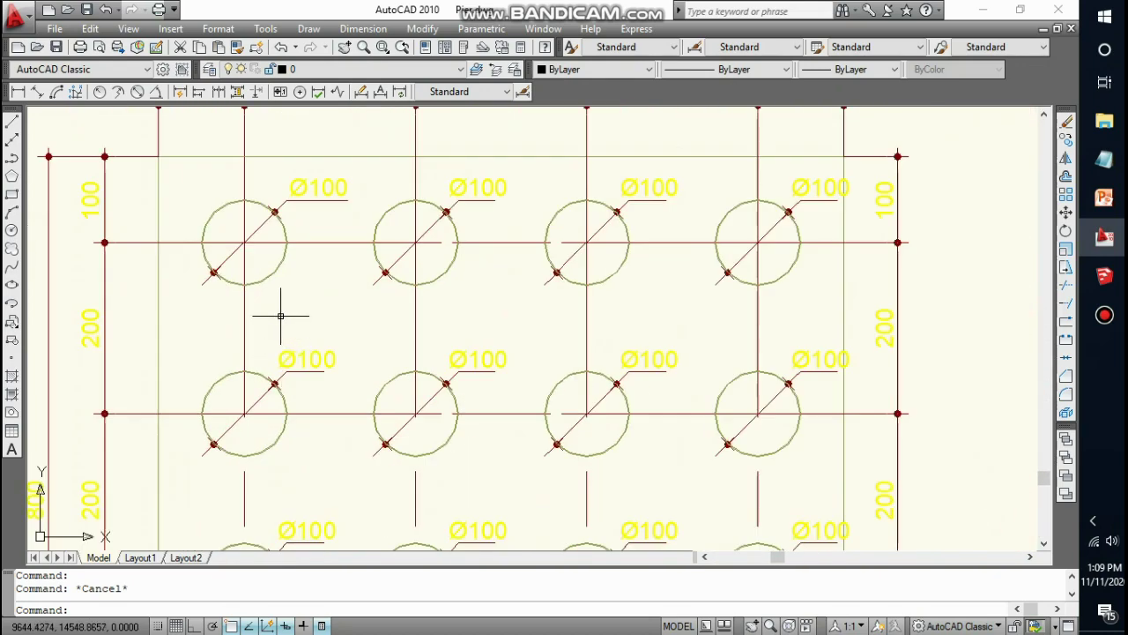
{"action": "left_click", "coordinate": [261, 376]}
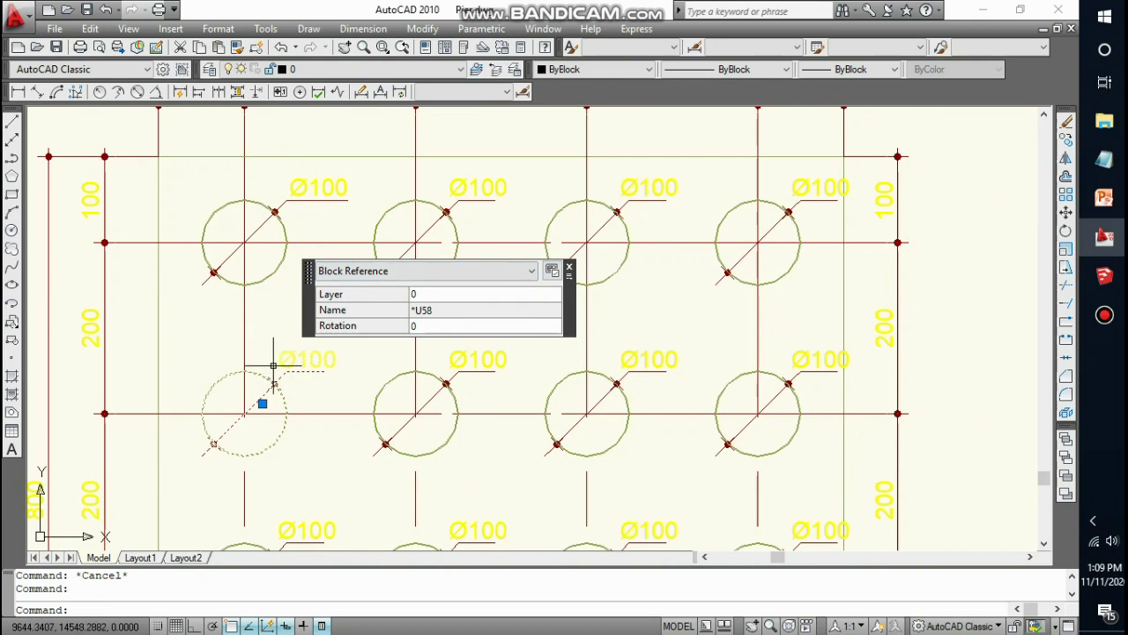
{"action": "mouse_move", "coordinate": [285, 394]}
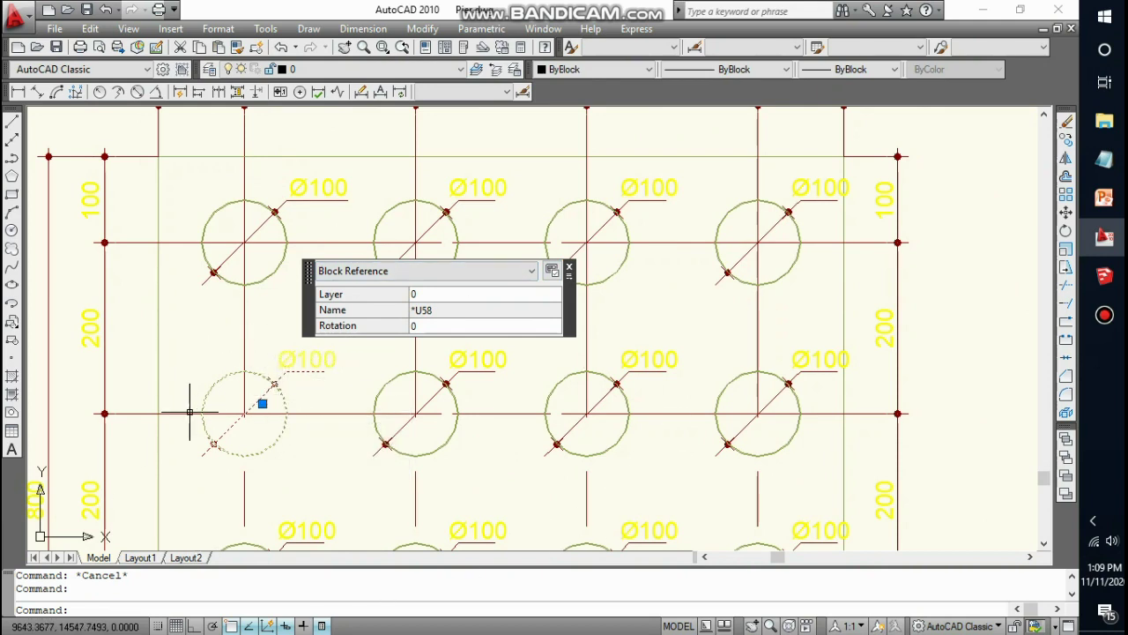
{"action": "key", "text": "Escape"}
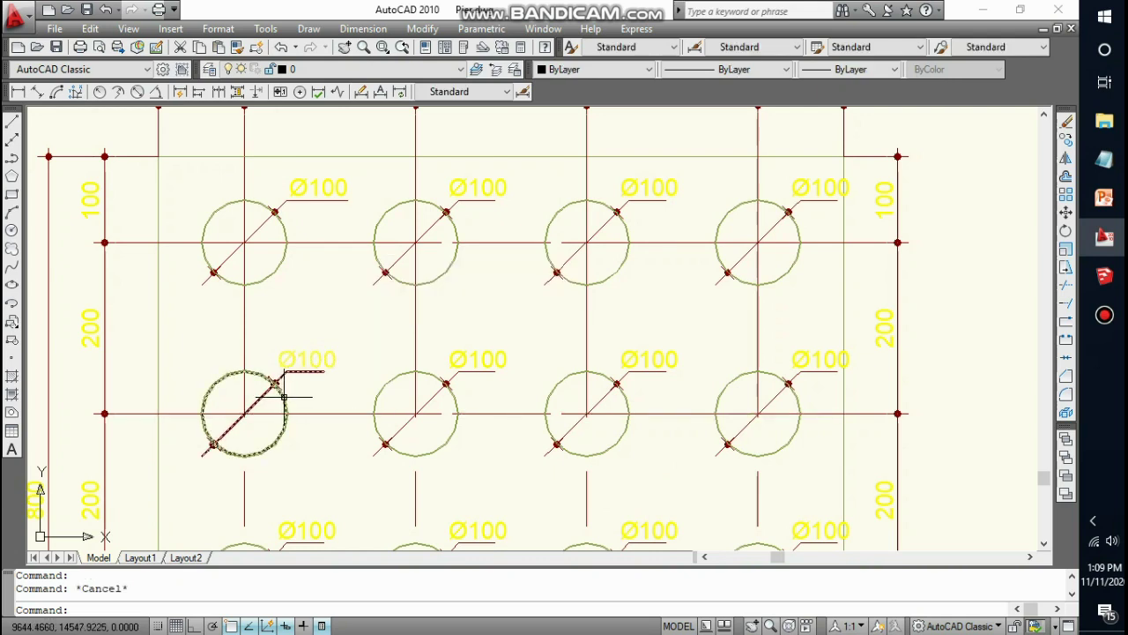
Explode the block of the first second-row pile in Pier 2's pile plan and check the type of its circle
{"action": "left_click", "coordinate": [283, 396]}
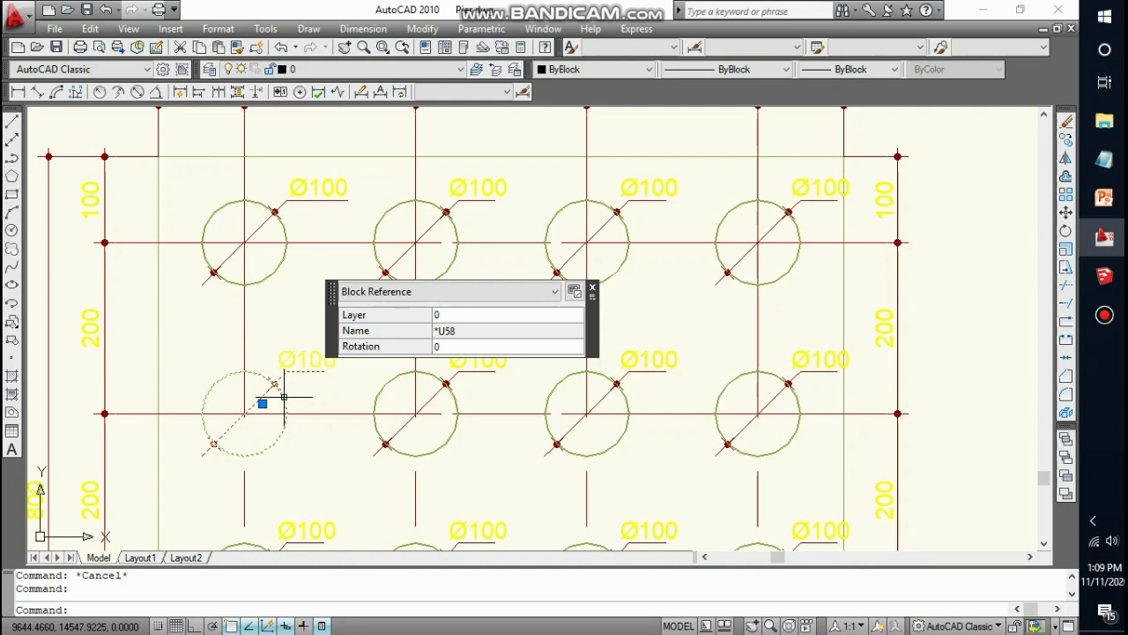
{"action": "type", "text": "x"}
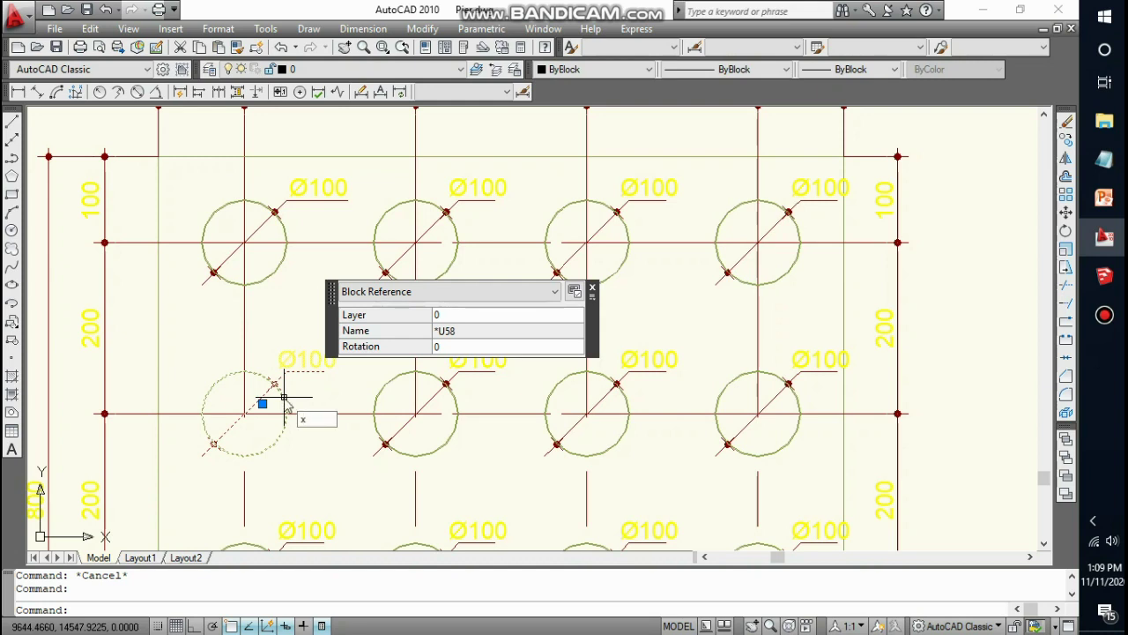
{"action": "key", "text": "Return"}
{"action": "key", "text": "Escape"}
{"action": "left_click", "coordinate": [284, 396]}
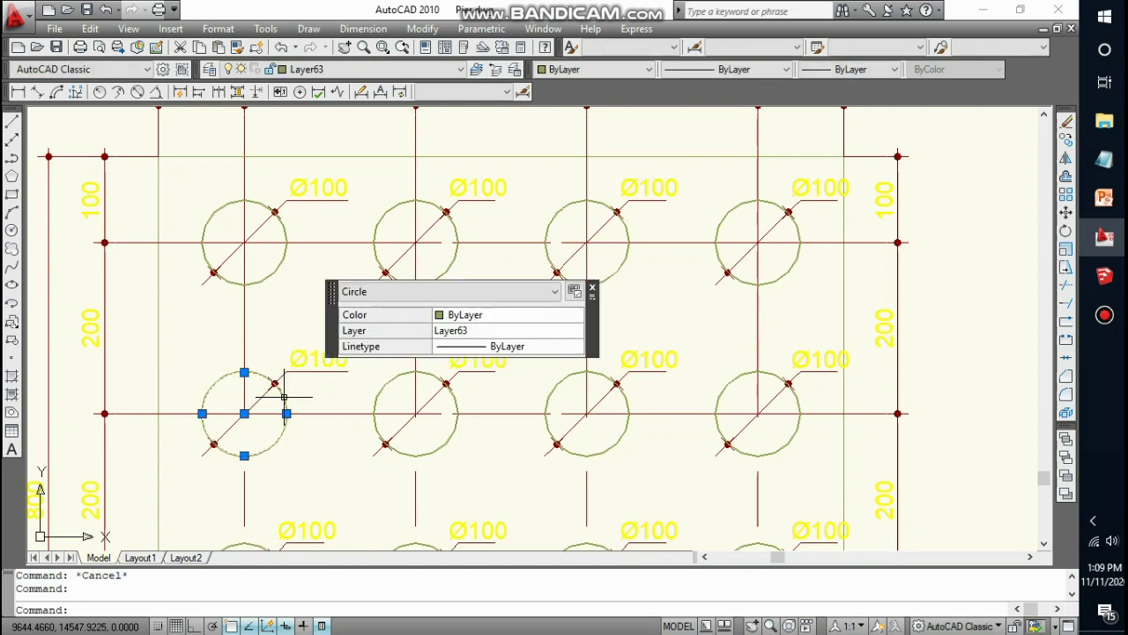
{"action": "key", "text": "Escape"}
Explode the diameter dimension of the first second-row pile in Pier 2's pile plan
{"action": "left_click", "coordinate": [283, 379]}
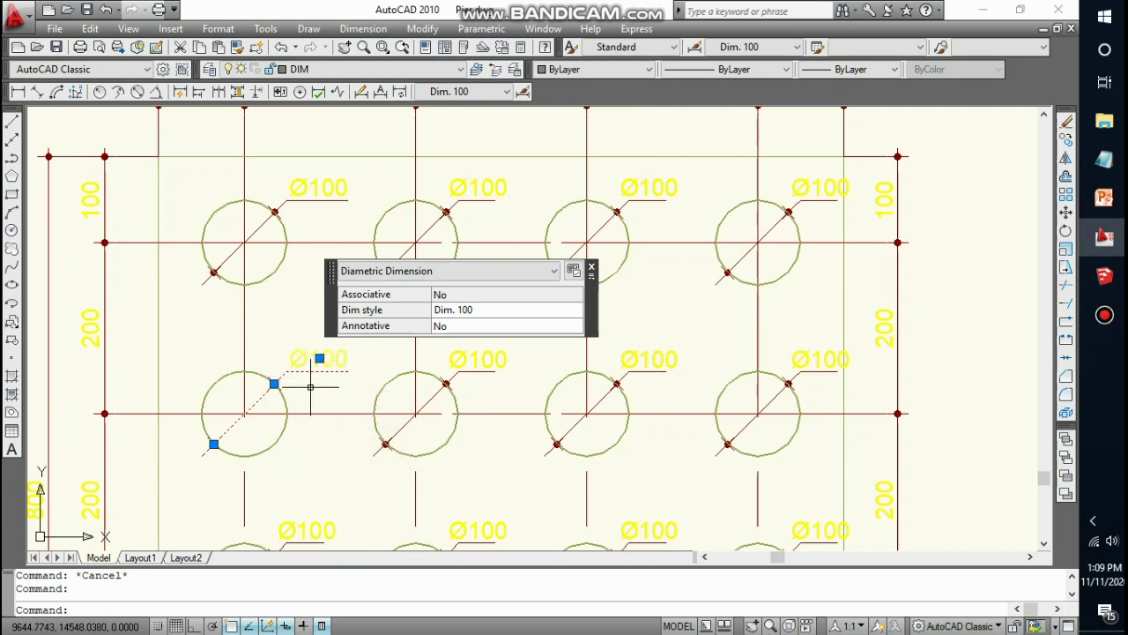
{"action": "type", "text": "x"}
{"action": "key", "text": "Return"}
{"action": "key", "text": "Escape"}
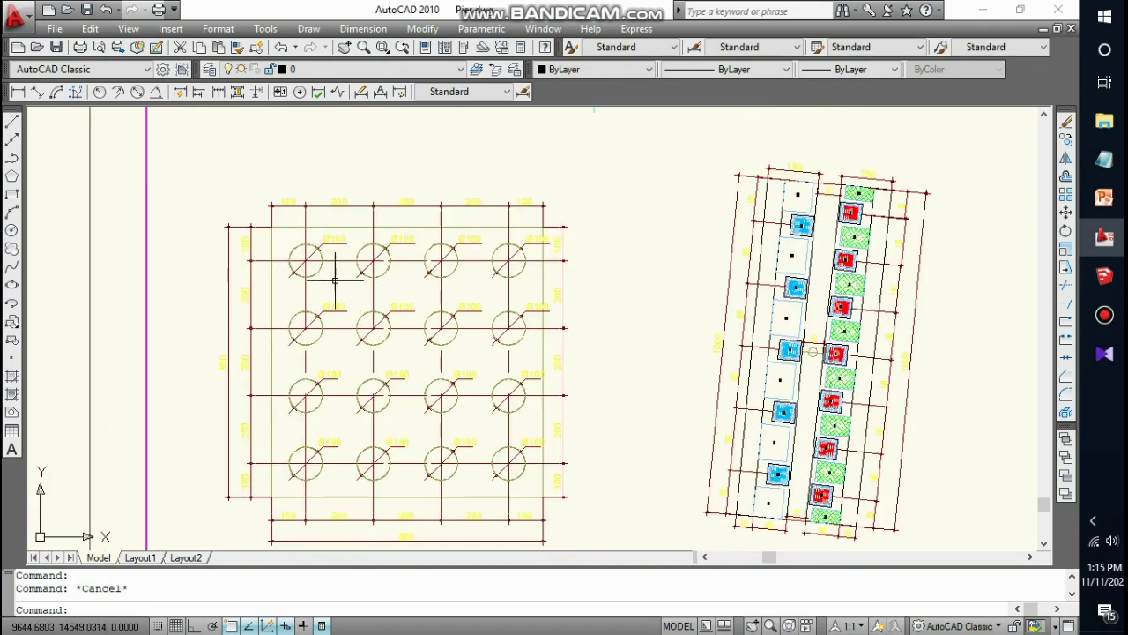
View the expanded circle properties of the first second-row pile in Pier 2's pile plan
{"action": "left_click", "coordinate": [295, 315]}
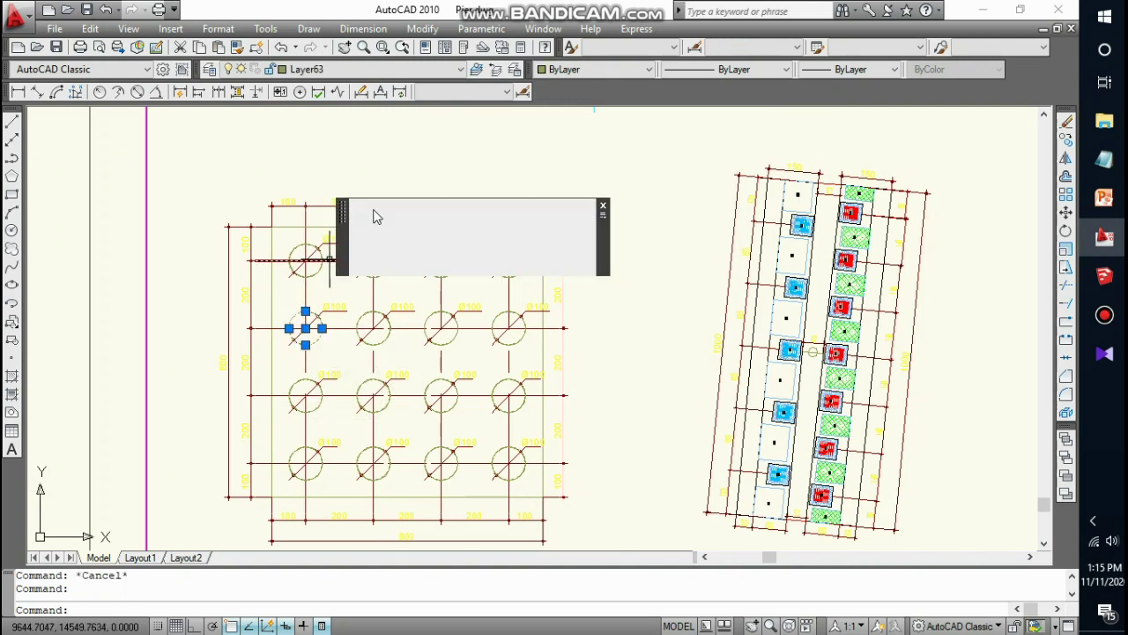
{"action": "mouse_move", "coordinate": [361, 221]}
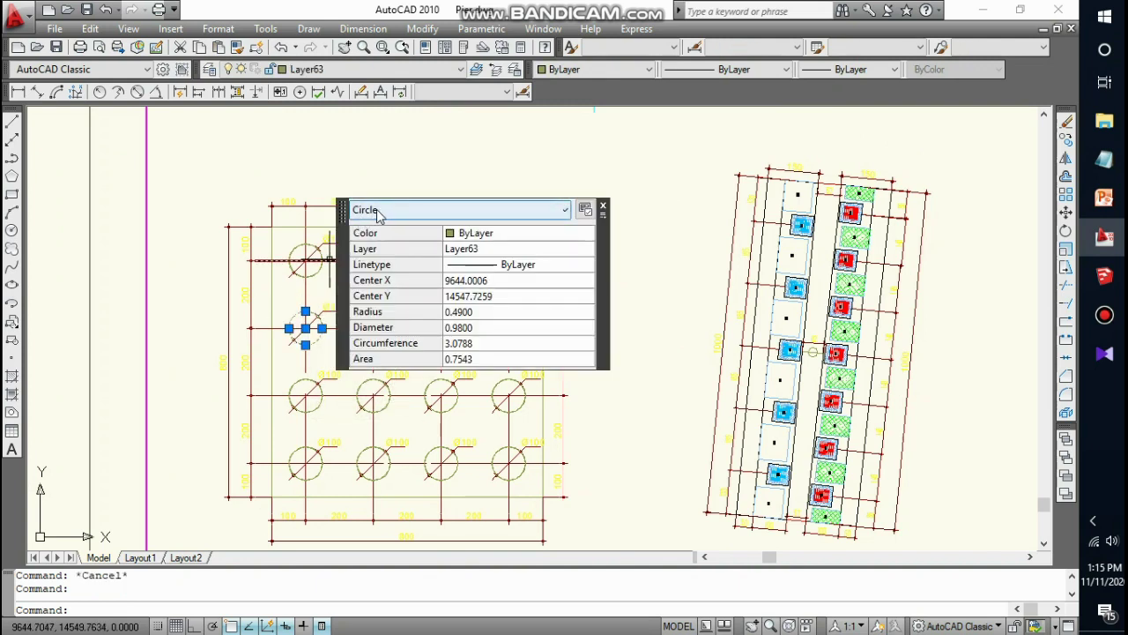
{"action": "key", "text": "Escape"}
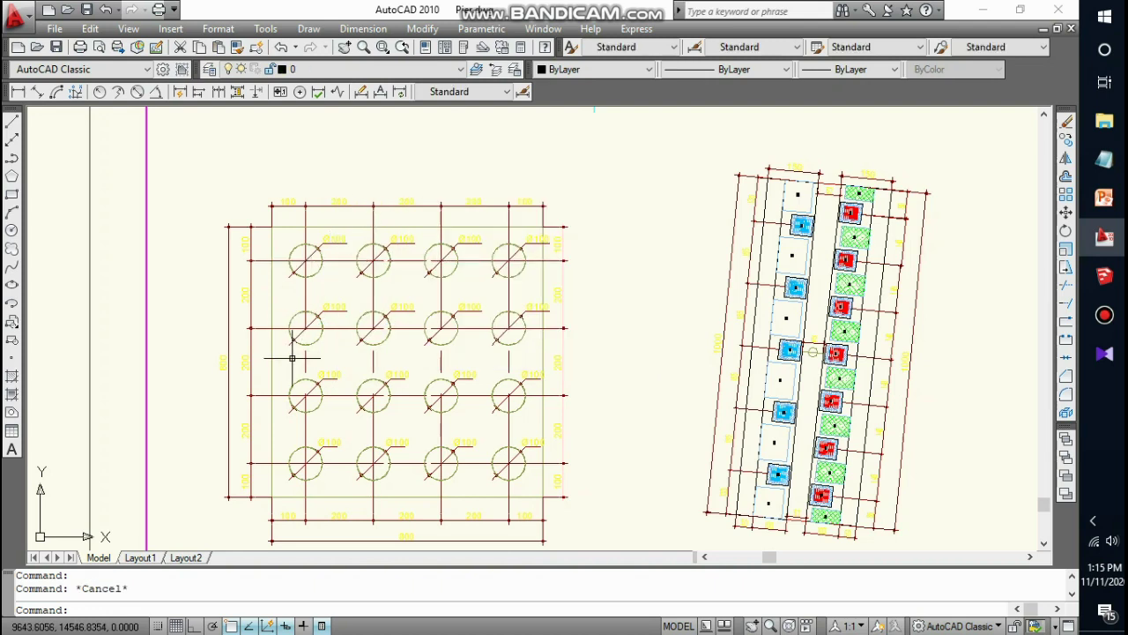
Check the other pile circles in the upper three rows of Pier 2's pile plan by selecting them individually, then clear the selection
{"action": "left_click", "coordinate": [322, 394]}
{"action": "key", "text": "Escape"}
{"action": "left_click", "coordinate": [366, 385]}
{"action": "key", "text": "Escape"}
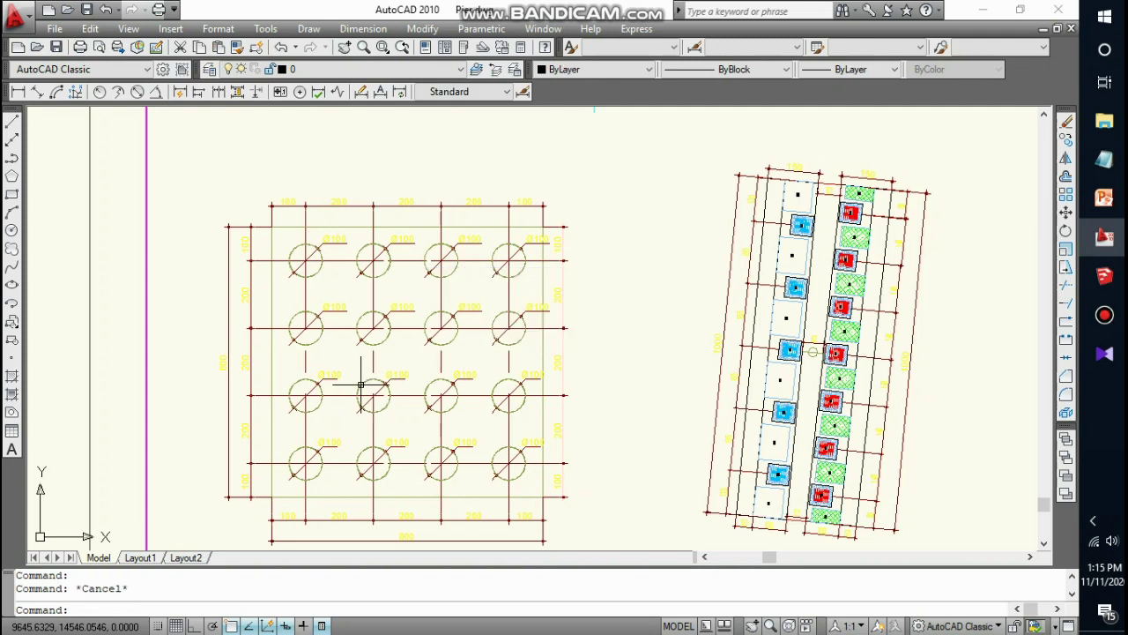
{"action": "left_click", "coordinate": [373, 344]}
{"action": "key", "text": "Escape"}
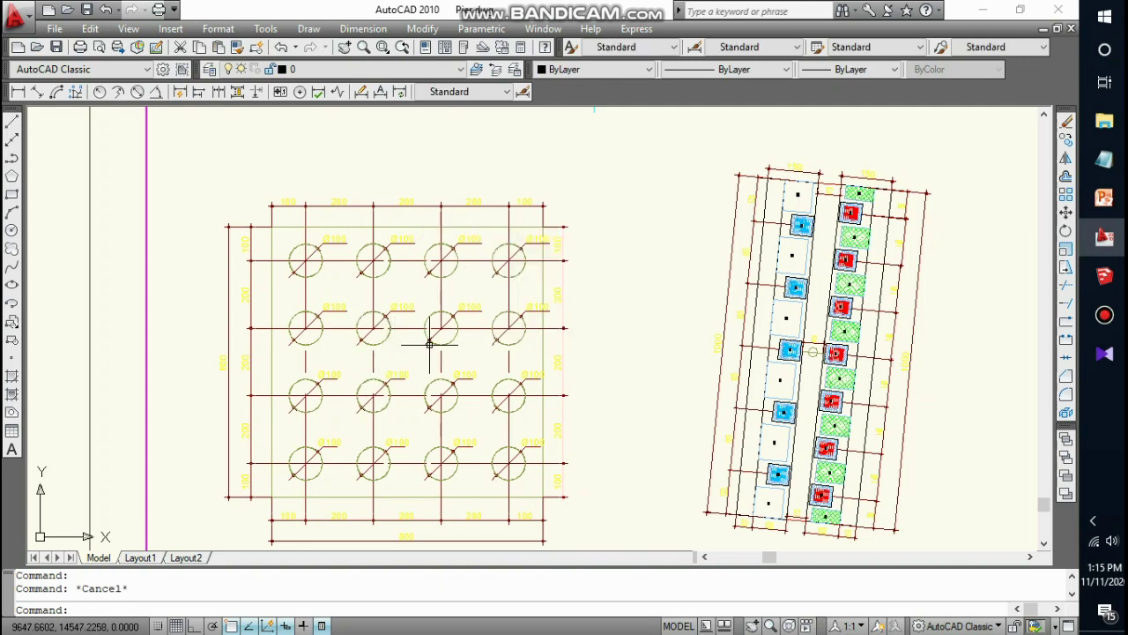
{"action": "left_click", "coordinate": [437, 343]}
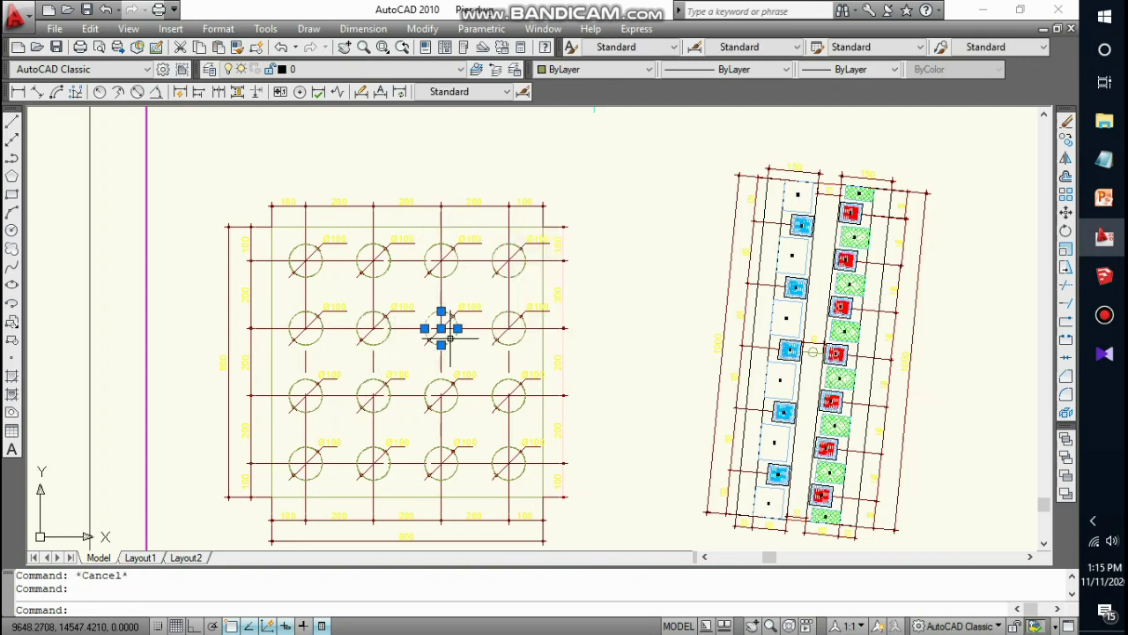
{"action": "key", "text": "Escape"}
{"action": "left_click", "coordinate": [506, 344]}
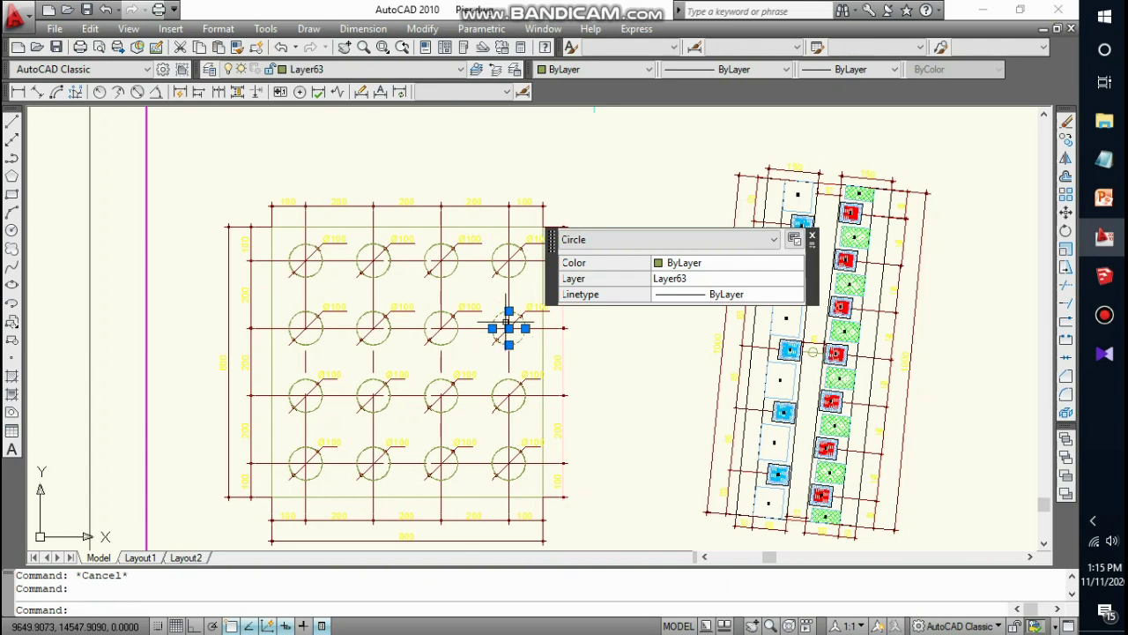
{"action": "left_click", "coordinate": [507, 276]}
{"action": "left_click", "coordinate": [453, 273]}
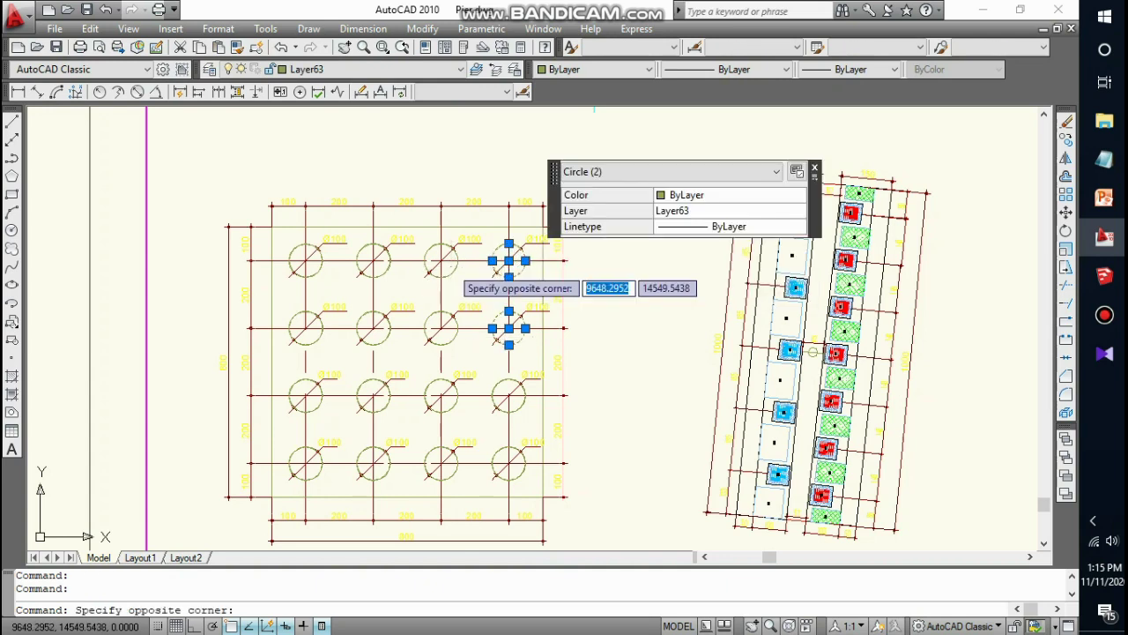
{"action": "left_click", "coordinate": [451, 275]}
{"action": "key", "text": "Escape"}
Window-select the upper two rows of piles in Pier 2's pile plan to examine their separate objects, then deselect them
{"action": "left_click", "coordinate": [451, 282]}
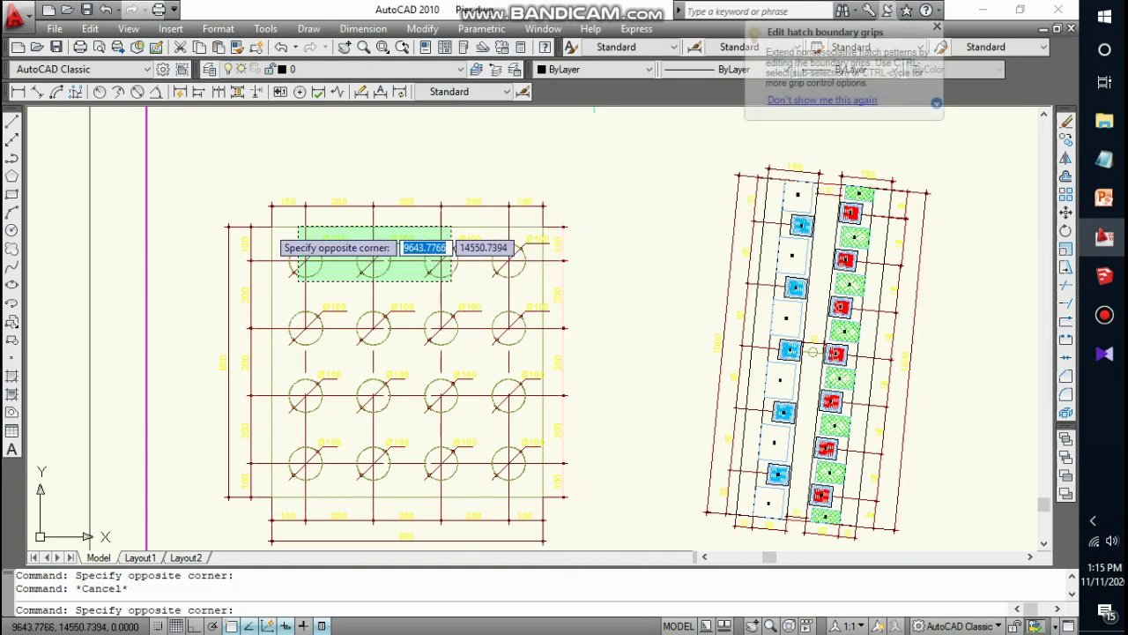
{"action": "key", "text": "Escape"}
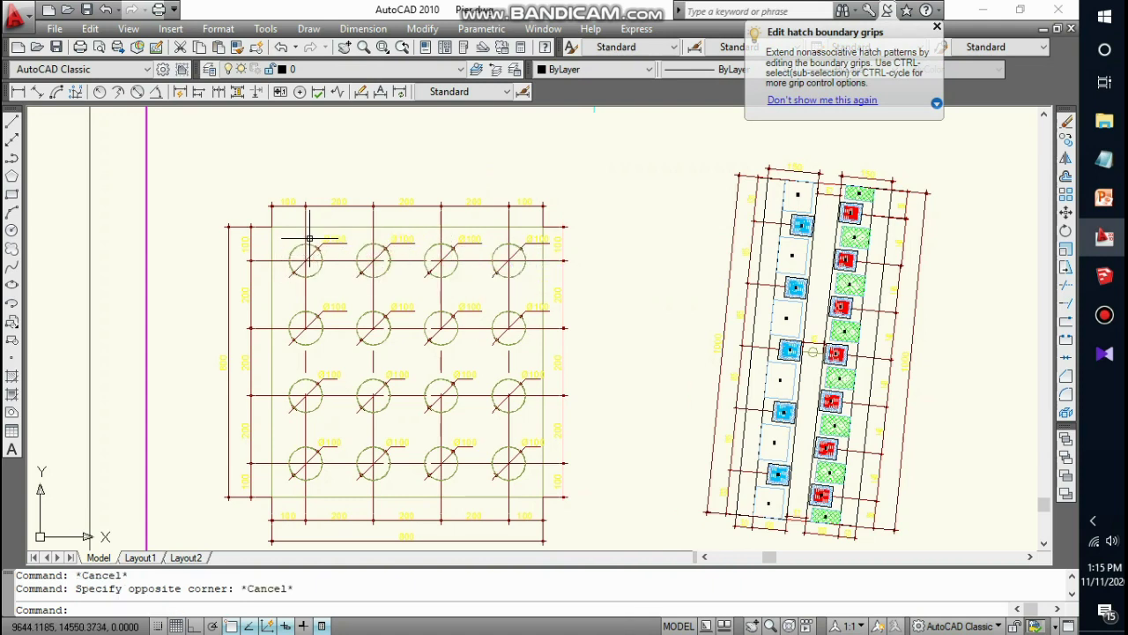
{"action": "left_click", "coordinate": [294, 236]}
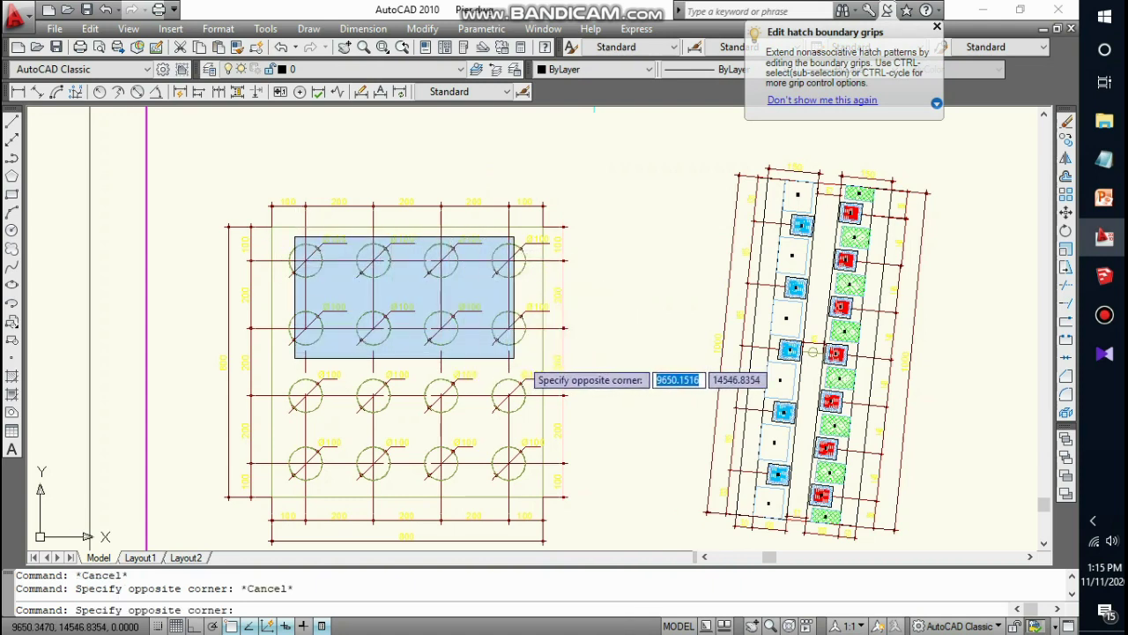
{"action": "left_click", "coordinate": [535, 360]}
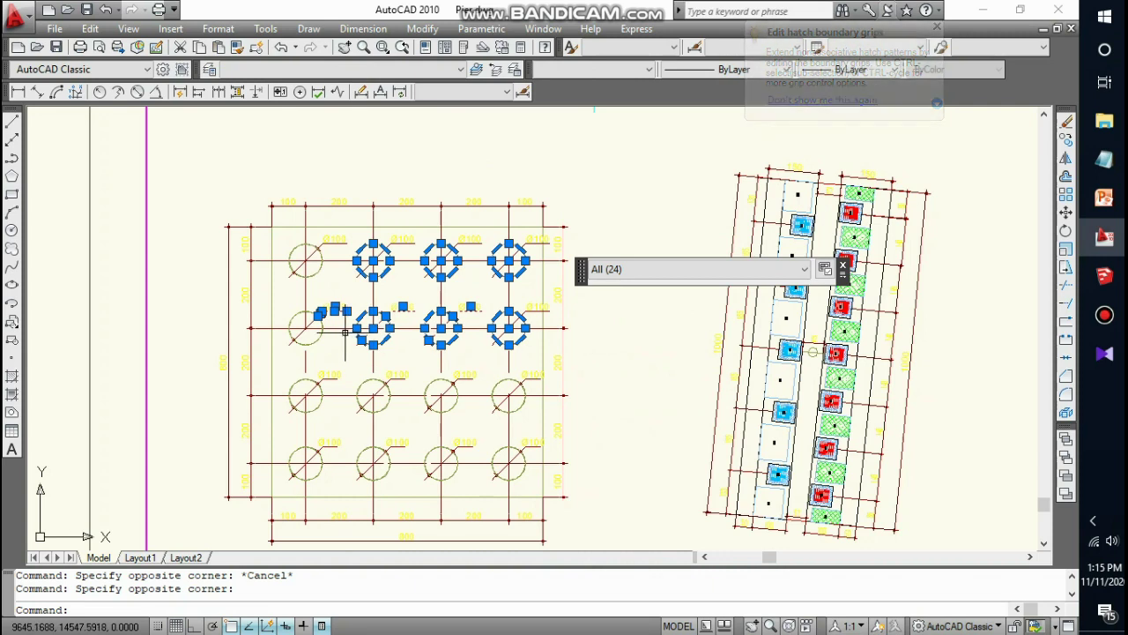
{"action": "key", "text": "Escape"}
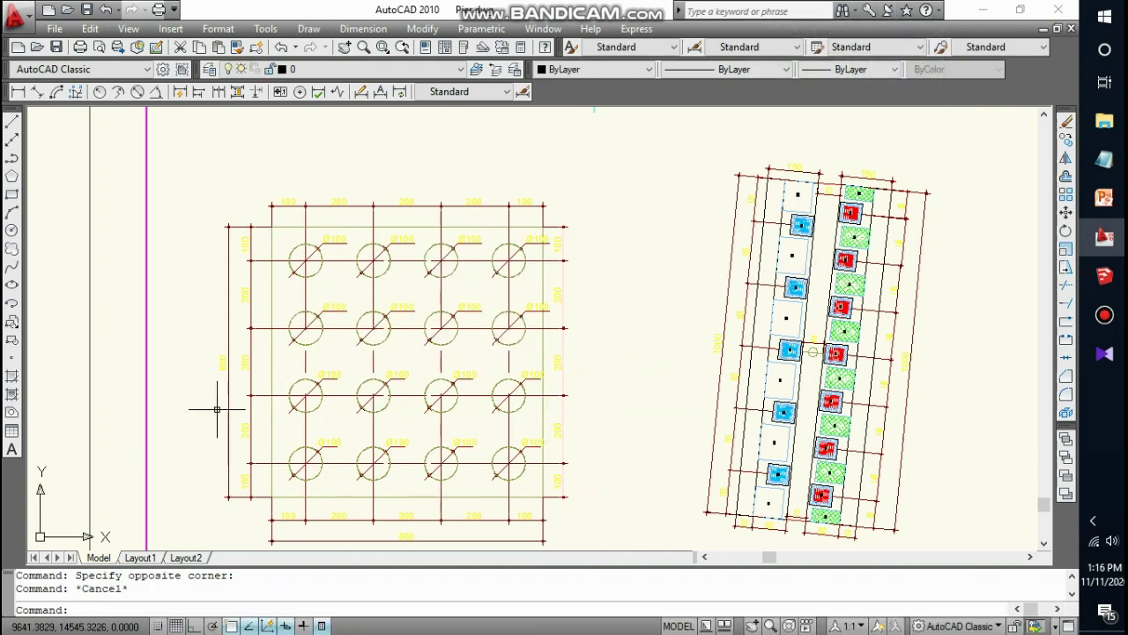
Check the second bottom-row pile in Pier 2's pile plan by selecting it, then save the Pier drawing
{"action": "left_click", "coordinate": [381, 477]}
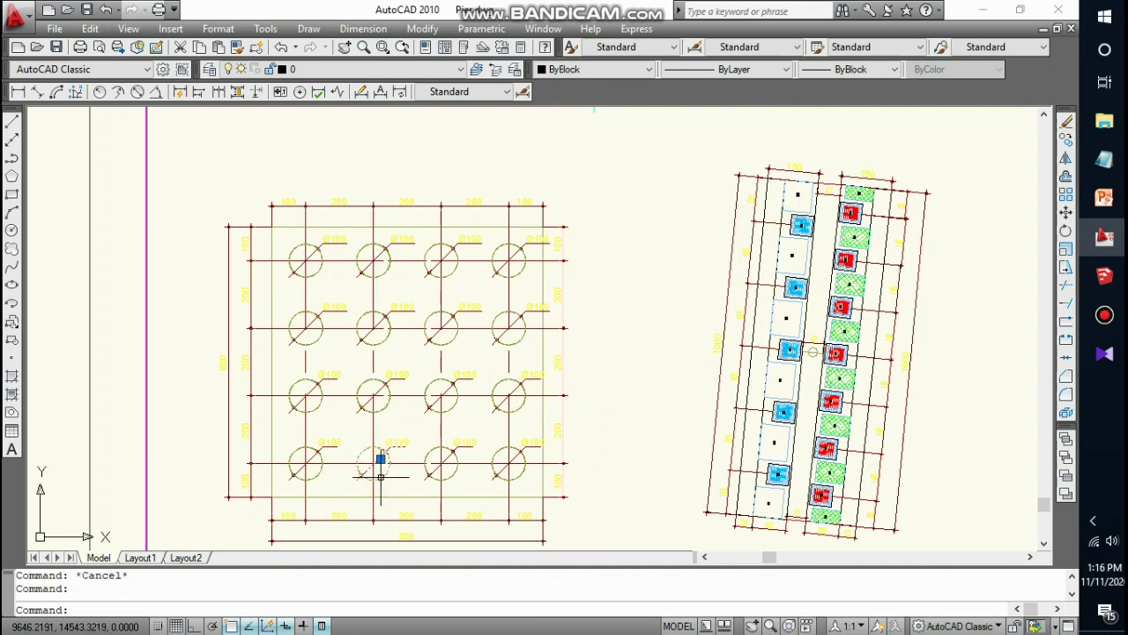
{"action": "key", "text": "Escape"}
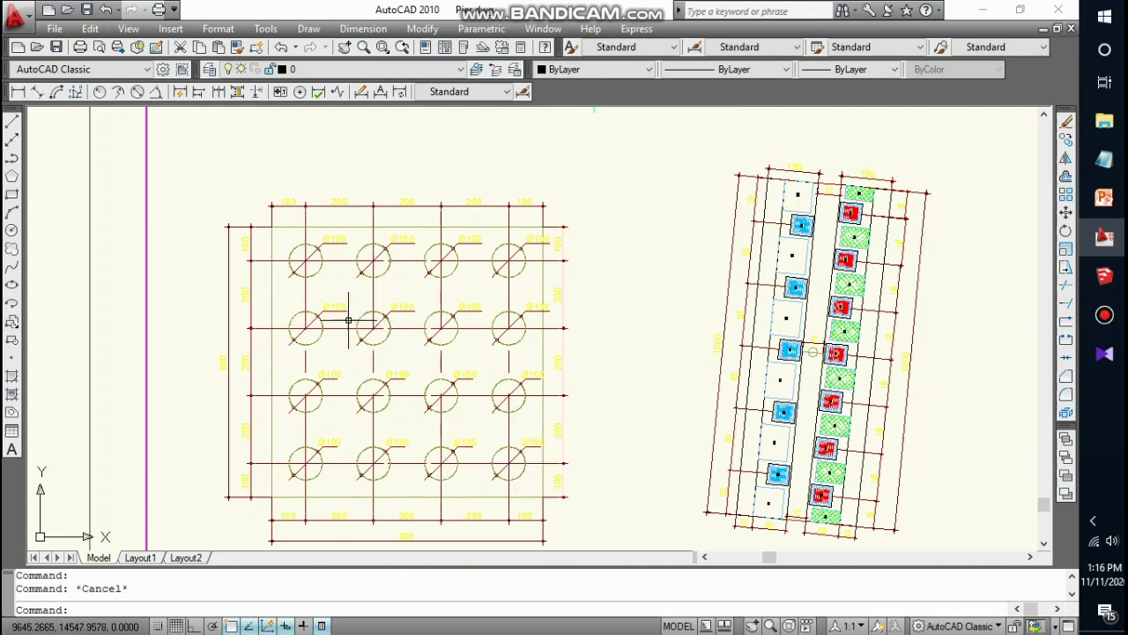
{"action": "left_click", "coordinate": [55, 47]}
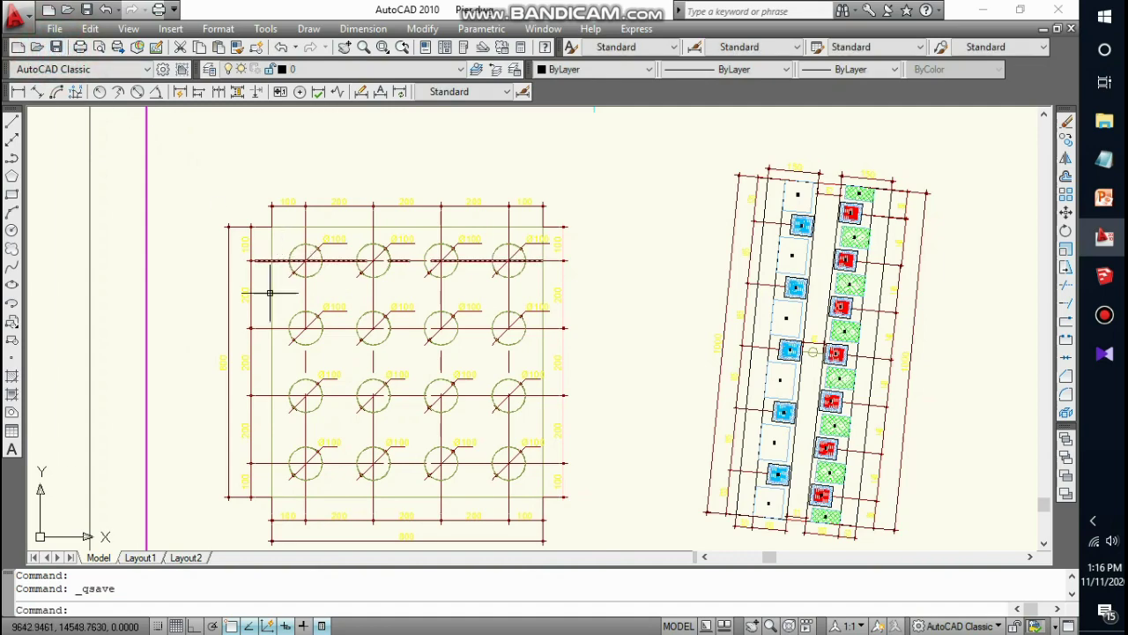
{"action": "scroll", "coordinate": [284, 313], "scroll_direction": "down", "scroll_amount": 5}
{"action": "scroll", "coordinate": [309, 322], "scroll_direction": "down", "scroll_amount": 2}
{"action": "scroll", "coordinate": [304, 321], "scroll_direction": "up", "scroll_amount": 7}
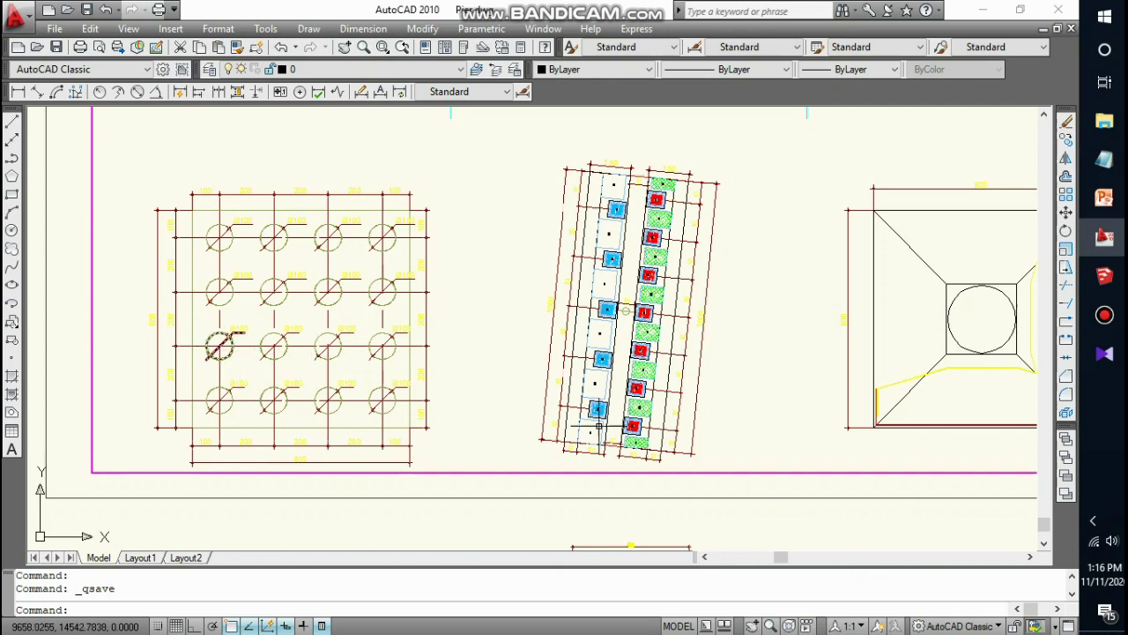
{"action": "scroll", "coordinate": [295, 394], "scroll_direction": "down", "scroll_amount": 2}
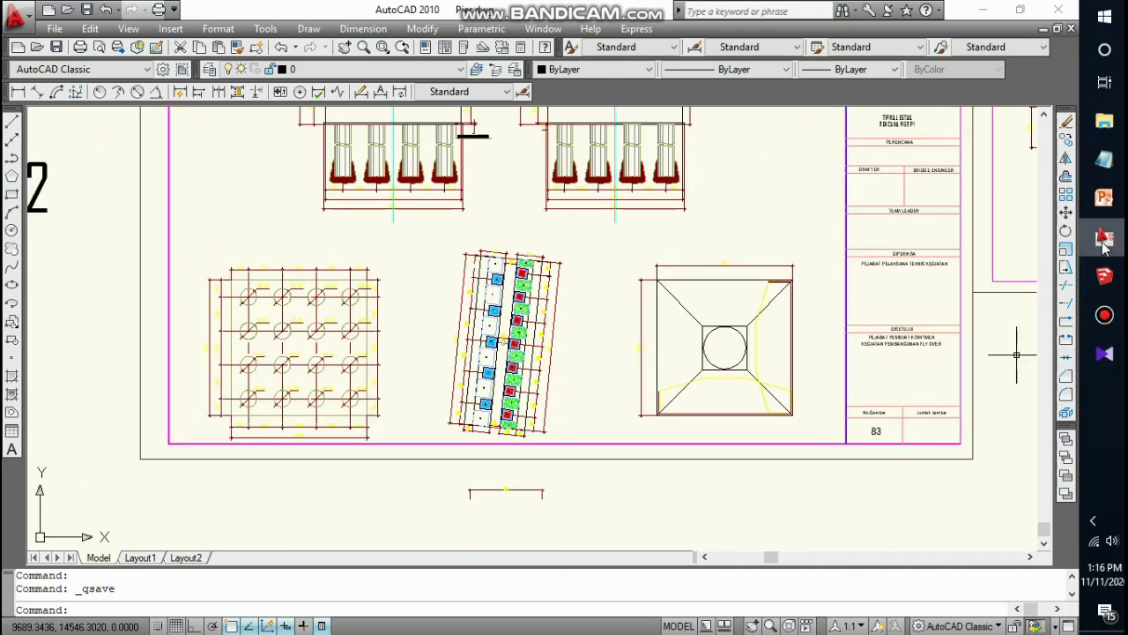
Switch to SketchUp and import the Pier AutoCAD file with the import units in Meters
{"action": "left_click", "coordinate": [1103, 275]}
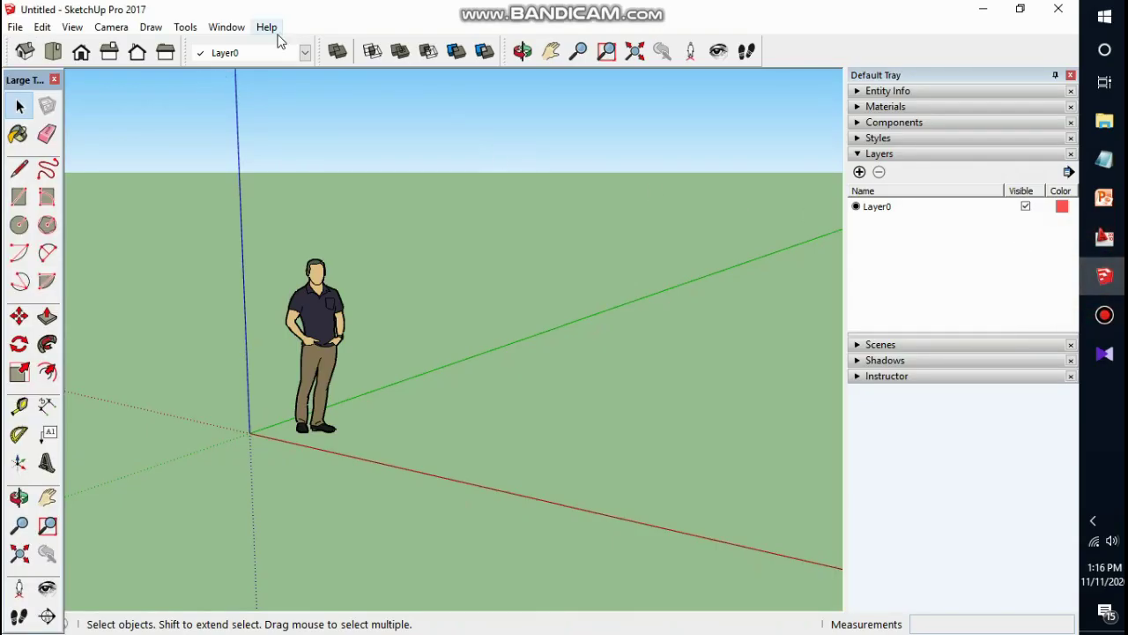
{"action": "left_click", "coordinate": [15, 29]}
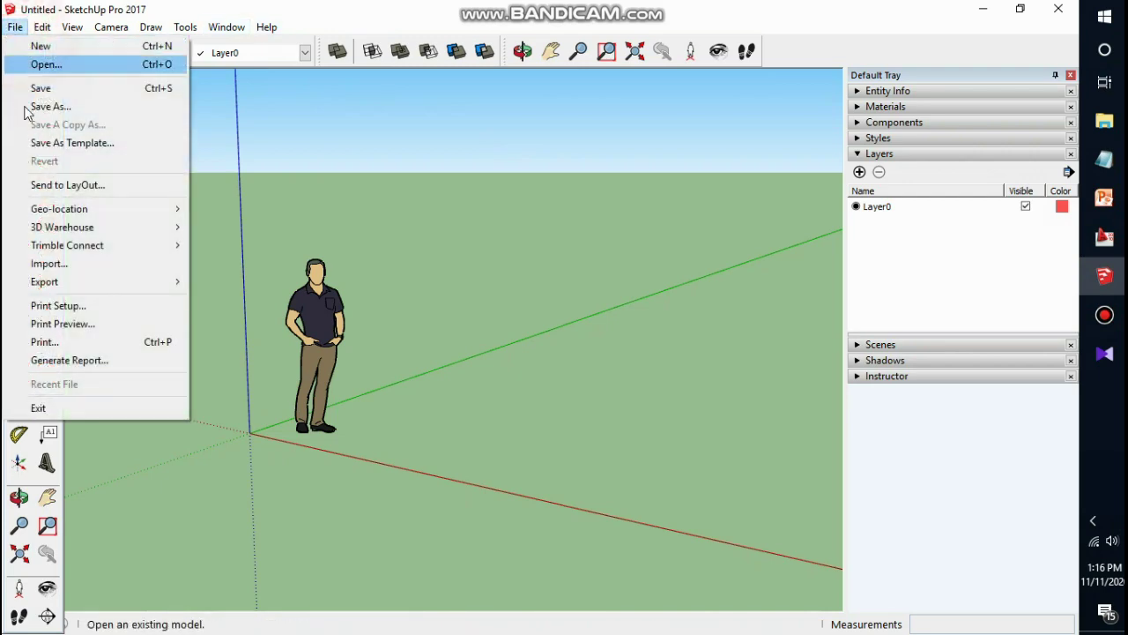
{"action": "left_click", "coordinate": [67, 266]}
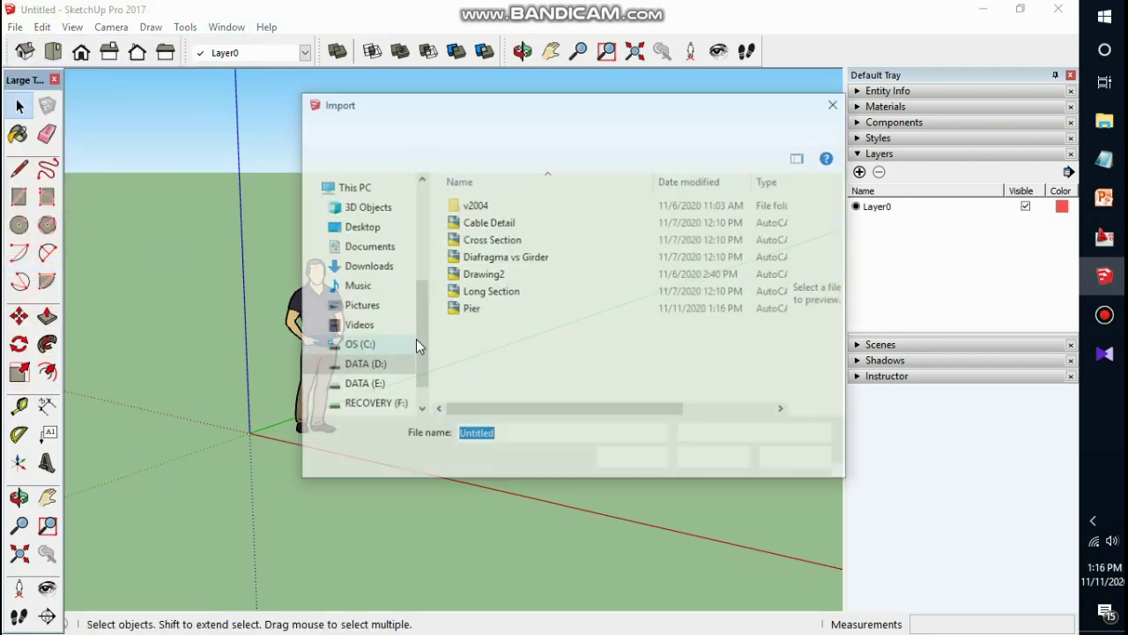
{"action": "left_click", "coordinate": [482, 311]}
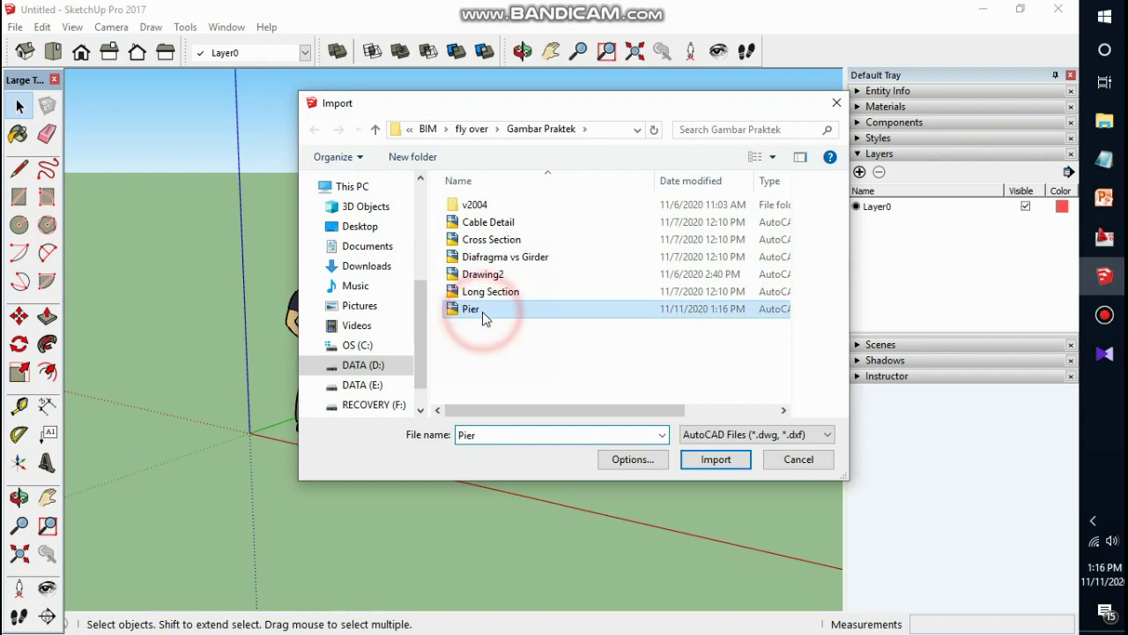
{"action": "left_click", "coordinate": [619, 457]}
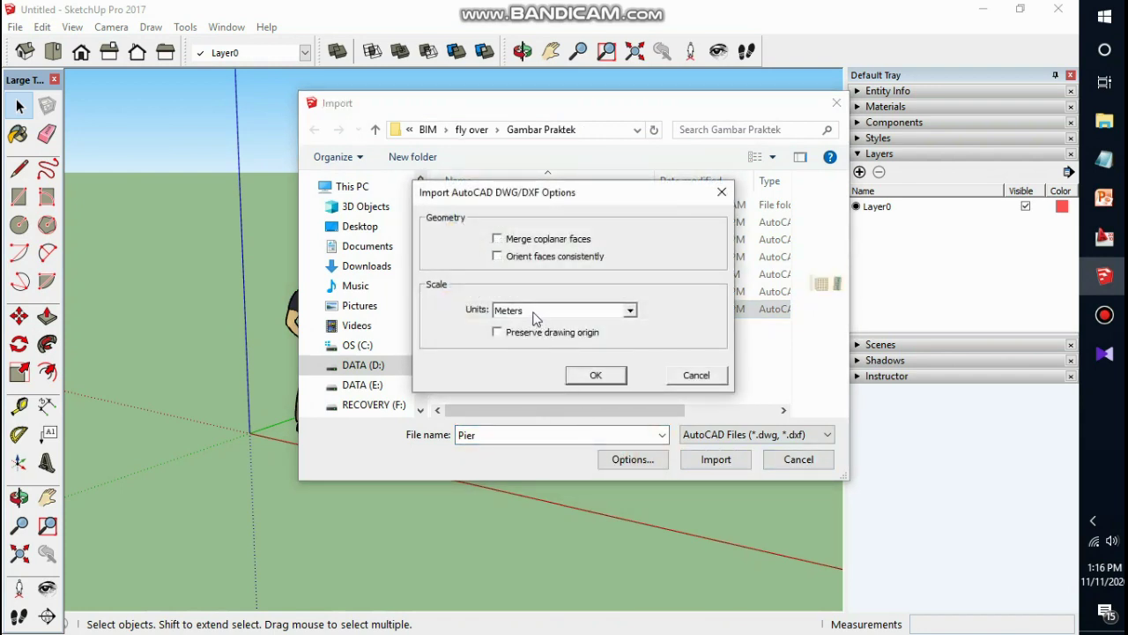
{"action": "left_click", "coordinate": [597, 377]}
{"action": "left_click", "coordinate": [715, 460]}
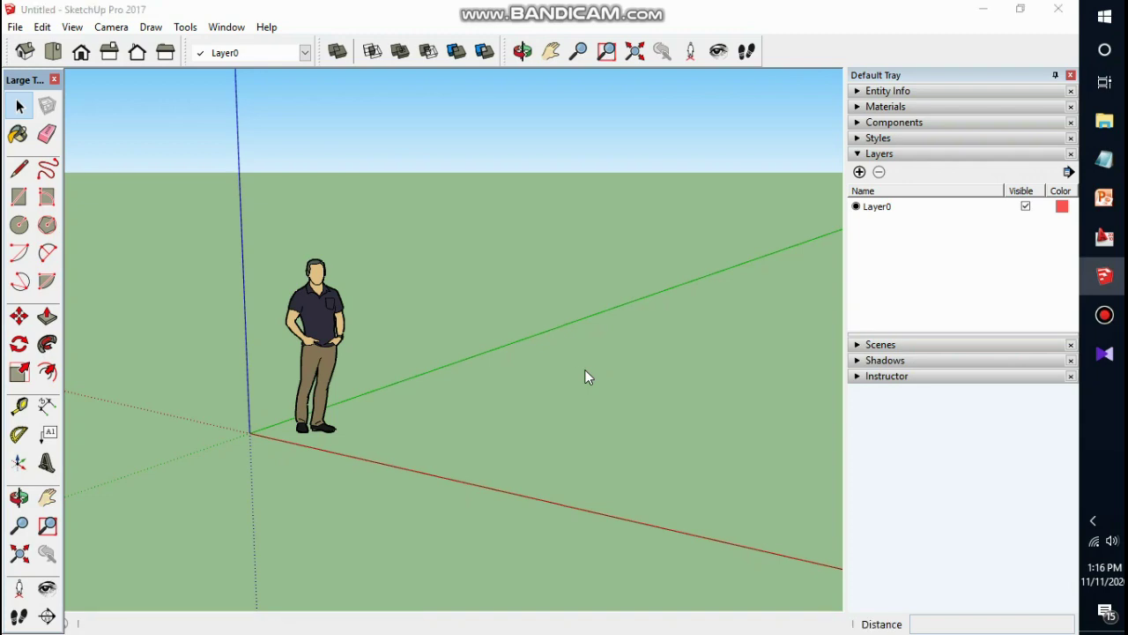
{"action": "left_click", "coordinate": [646, 446]}
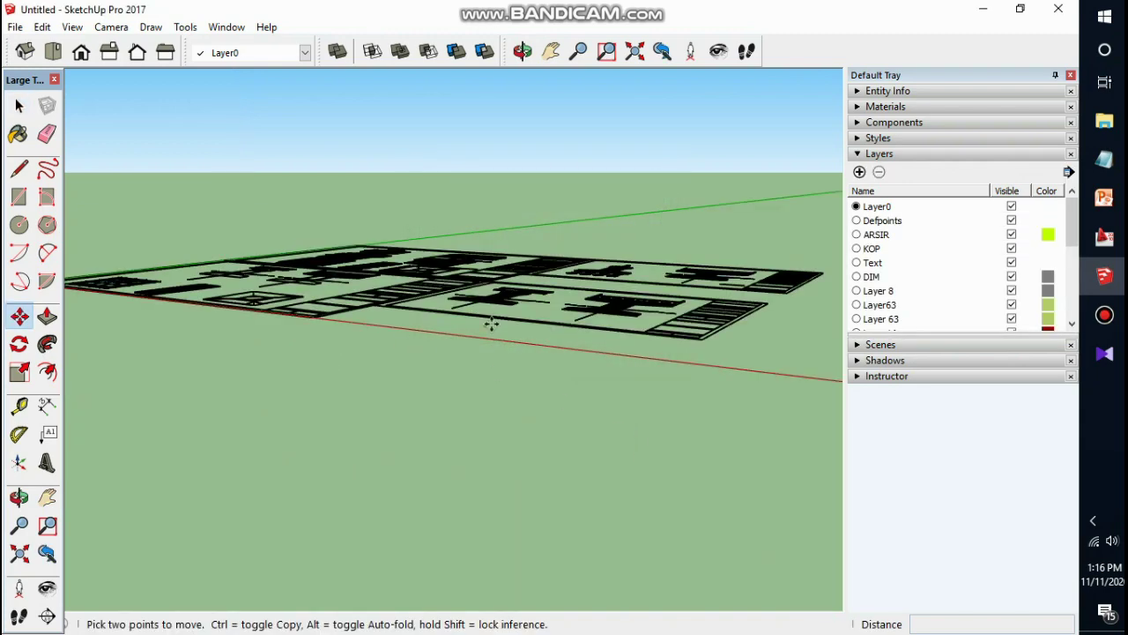
View the imported drawing from the top and examine the circles in its pile plans
{"action": "left_click", "coordinate": [55, 53]}
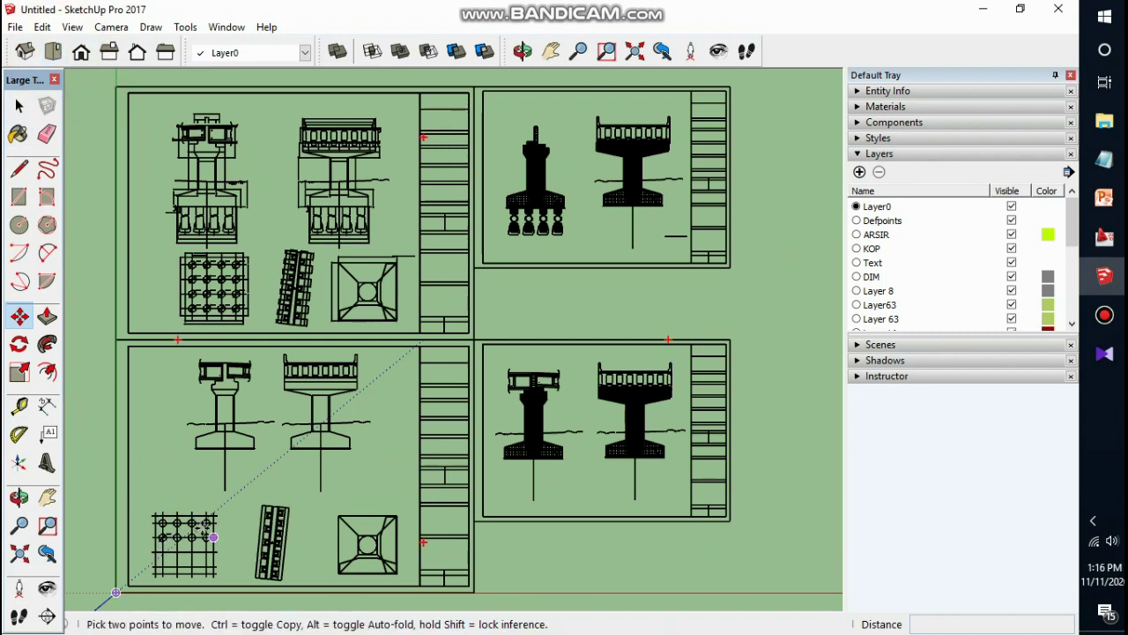
{"action": "left_click", "coordinate": [19, 106]}
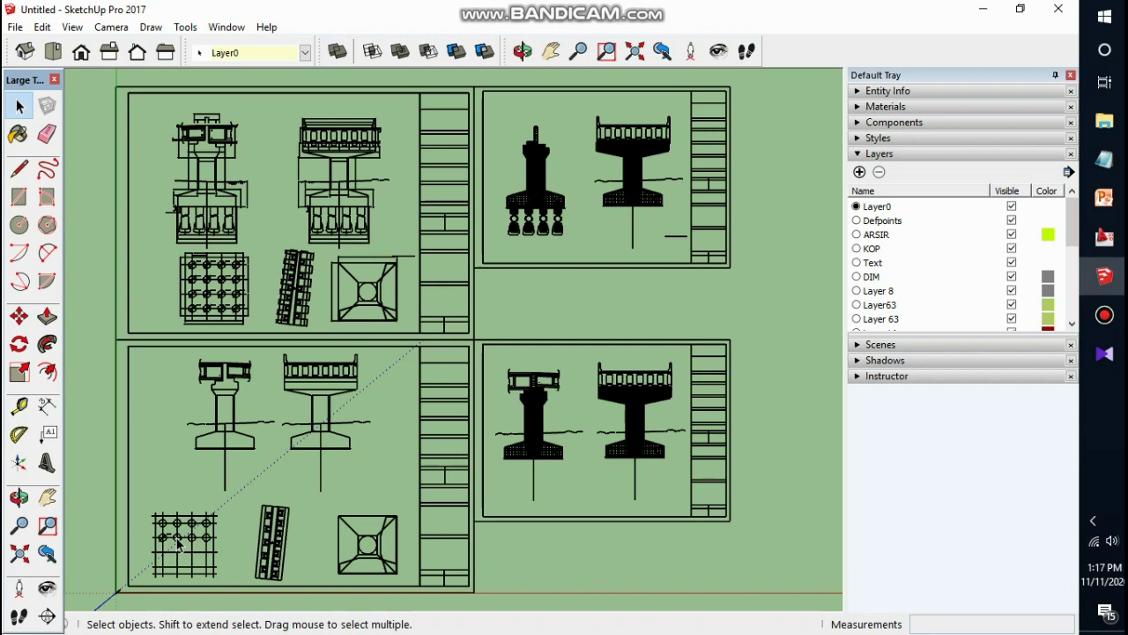
{"action": "scroll", "coordinate": [388, 288], "scroll_direction": "down", "scroll_amount": 3}
{"action": "scroll", "coordinate": [388, 288], "scroll_direction": "up", "scroll_amount": 3}
{"action": "scroll", "coordinate": [388, 288], "scroll_direction": "down", "scroll_amount": 2}
{"action": "scroll", "coordinate": [388, 288], "scroll_direction": "up", "scroll_amount": 2}
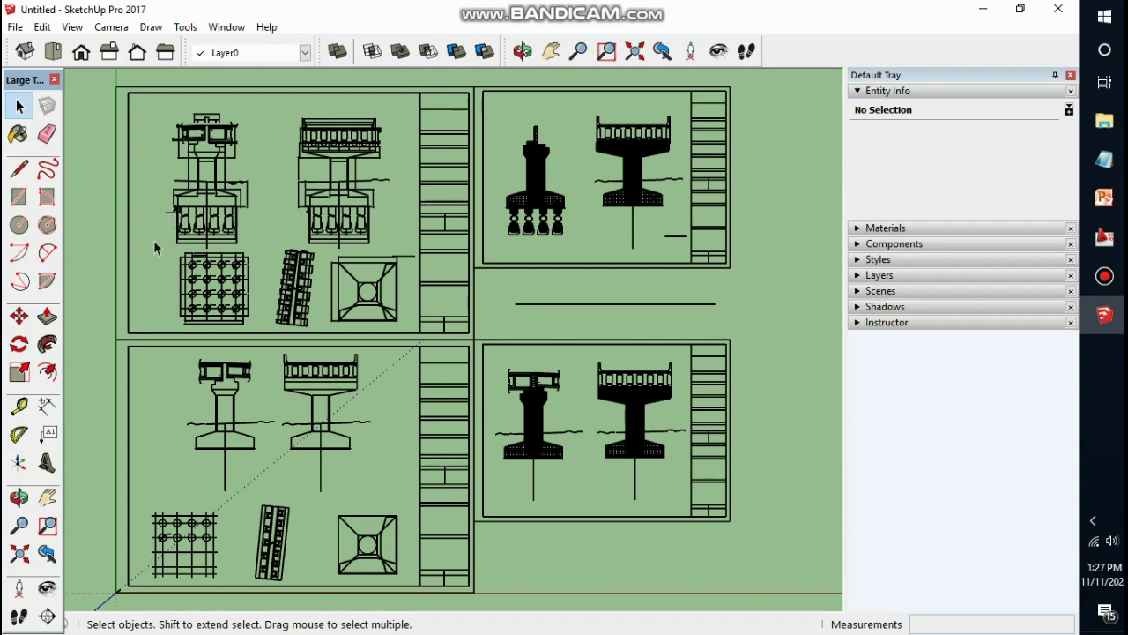
Inspect the entity info of the imported Pier component and the loose horizontal line between the two smaller sheets, then deselect them
{"action": "left_click", "coordinate": [159, 312]}
{"action": "left_click", "coordinate": [244, 302]}
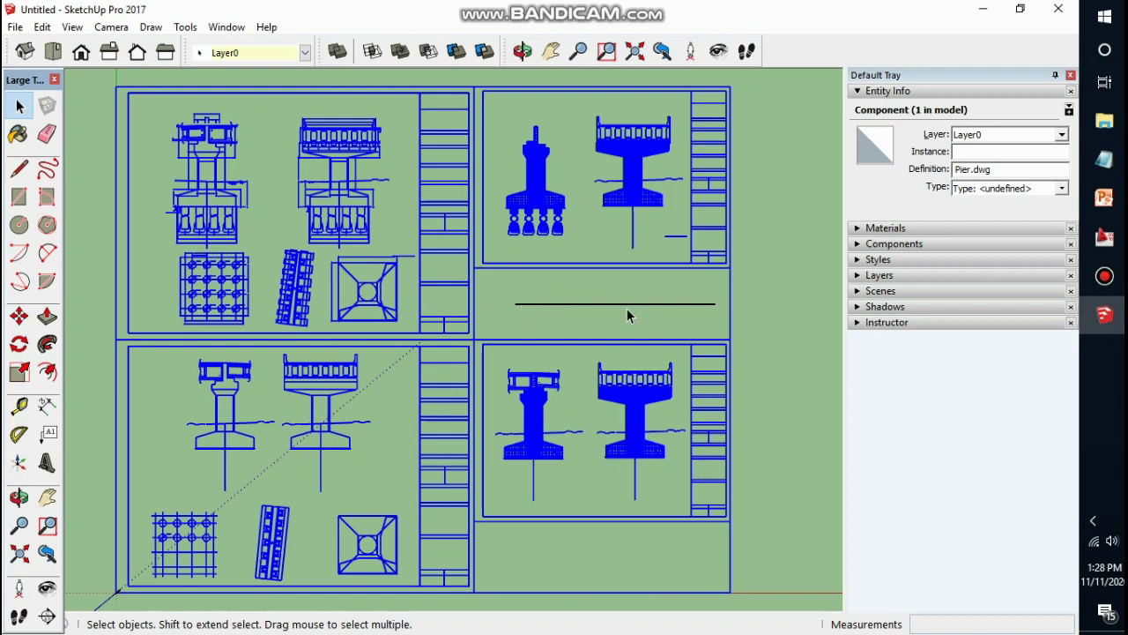
{"action": "left_click", "coordinate": [780, 308]}
{"action": "left_click", "coordinate": [697, 305]}
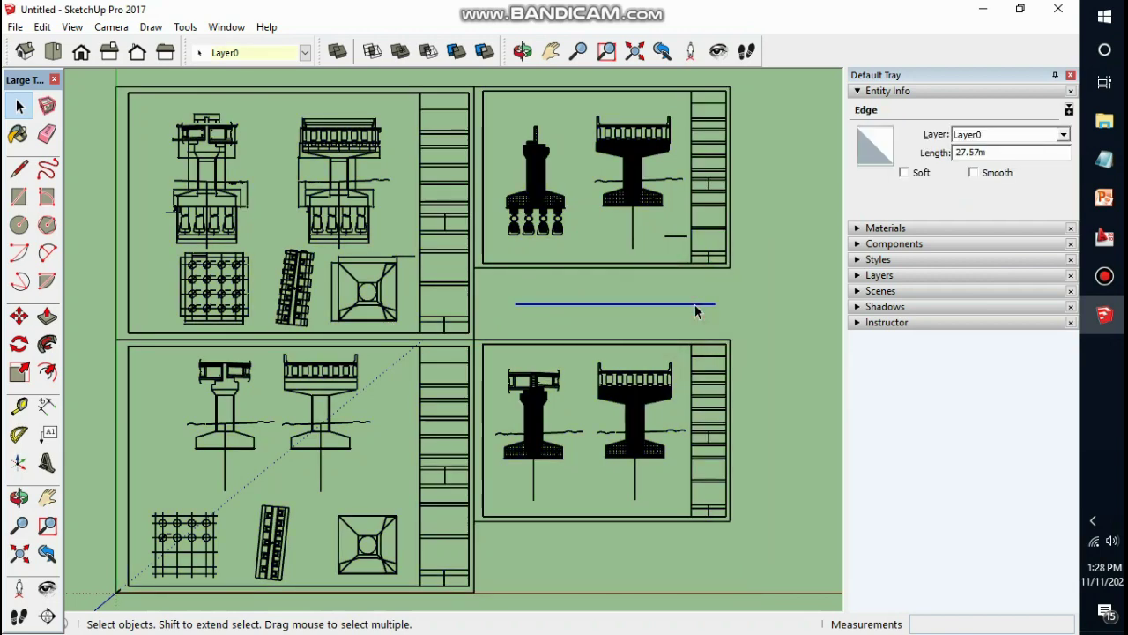
{"action": "left_click", "coordinate": [385, 308]}
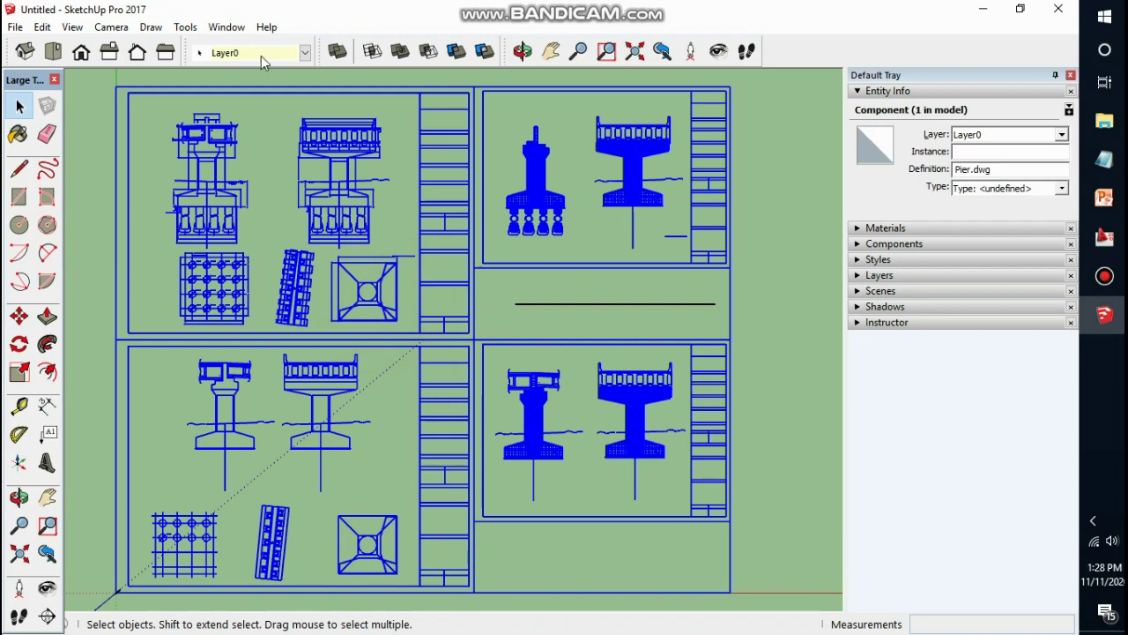
{"action": "left_click", "coordinate": [529, 304]}
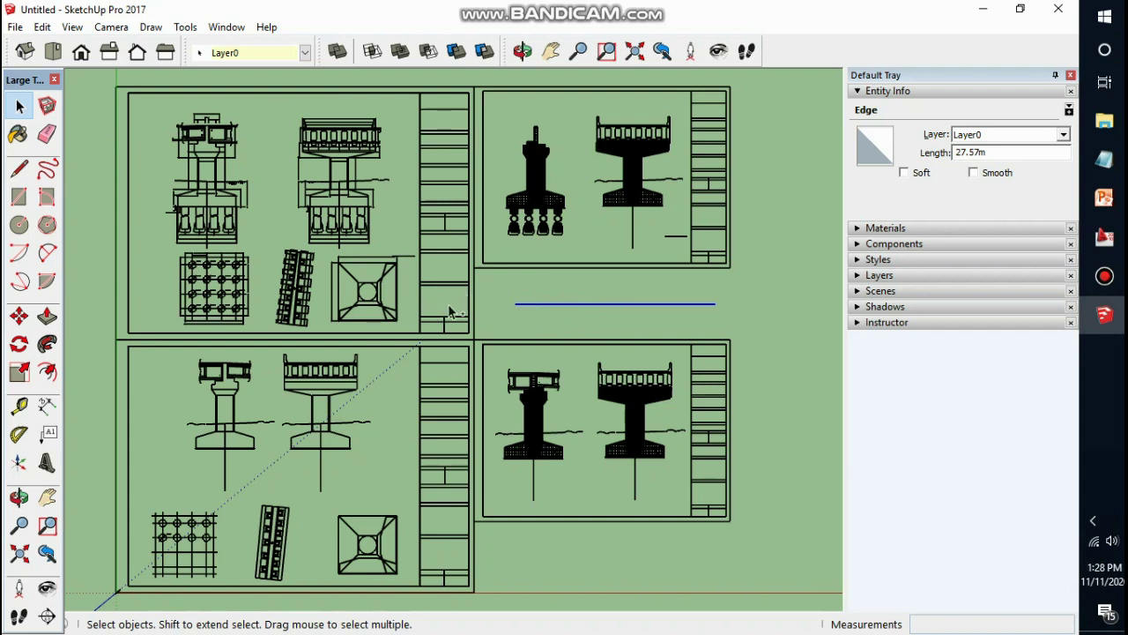
{"action": "left_click", "coordinate": [385, 294]}
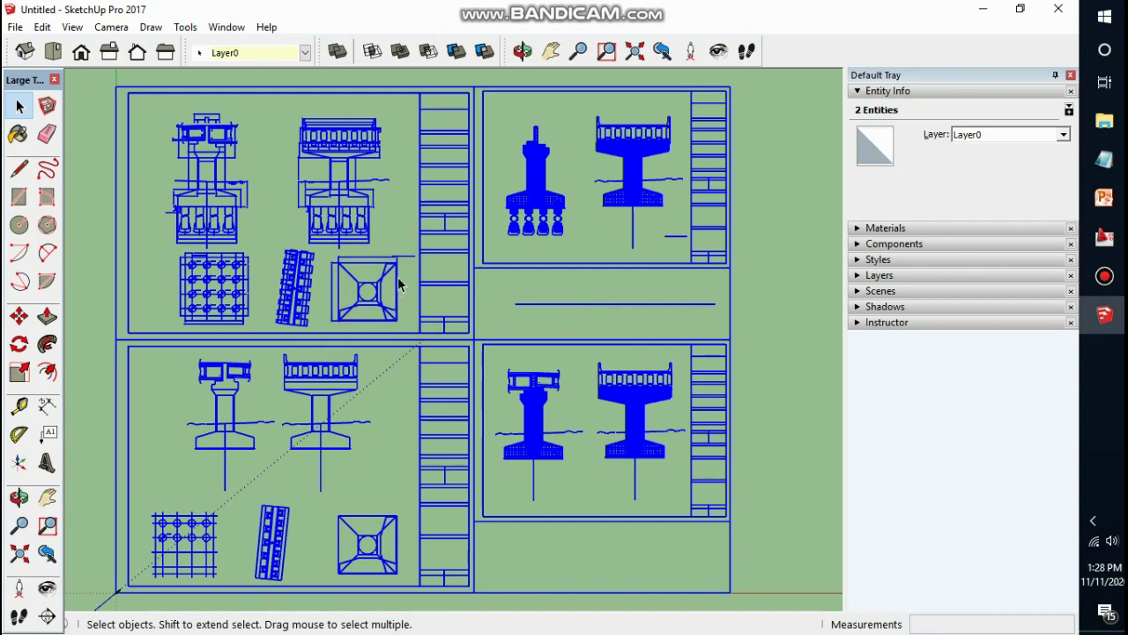
{"action": "left_click", "coordinate": [407, 220]}
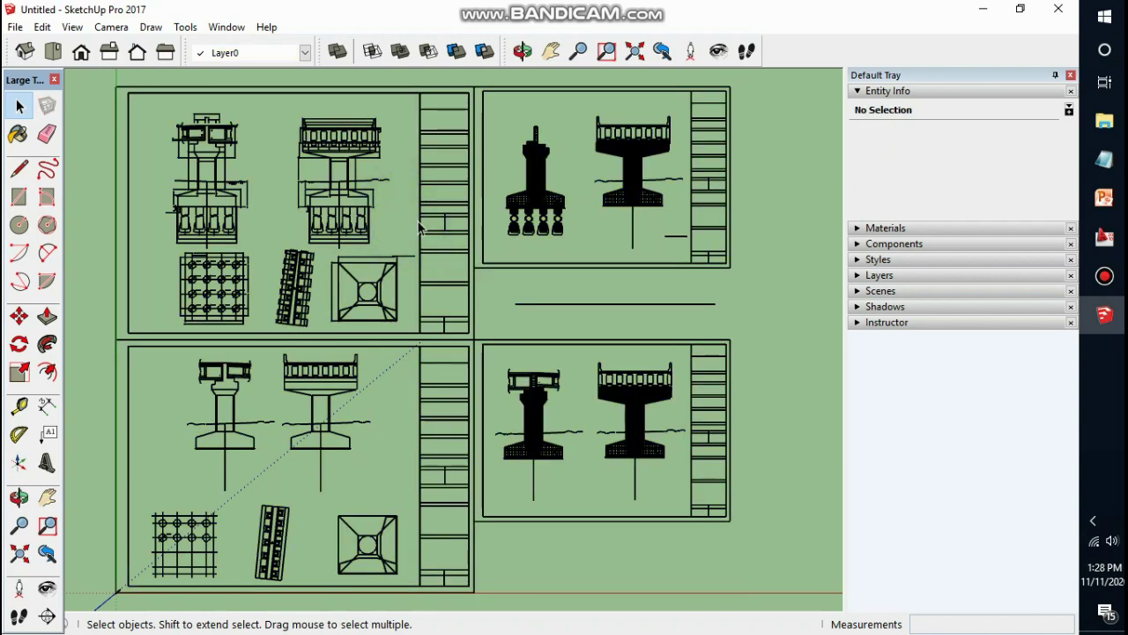
Group the loose horizontal line with the imported Pier component, then check the group by selecting it
{"action": "left_click", "coordinate": [579, 305]}
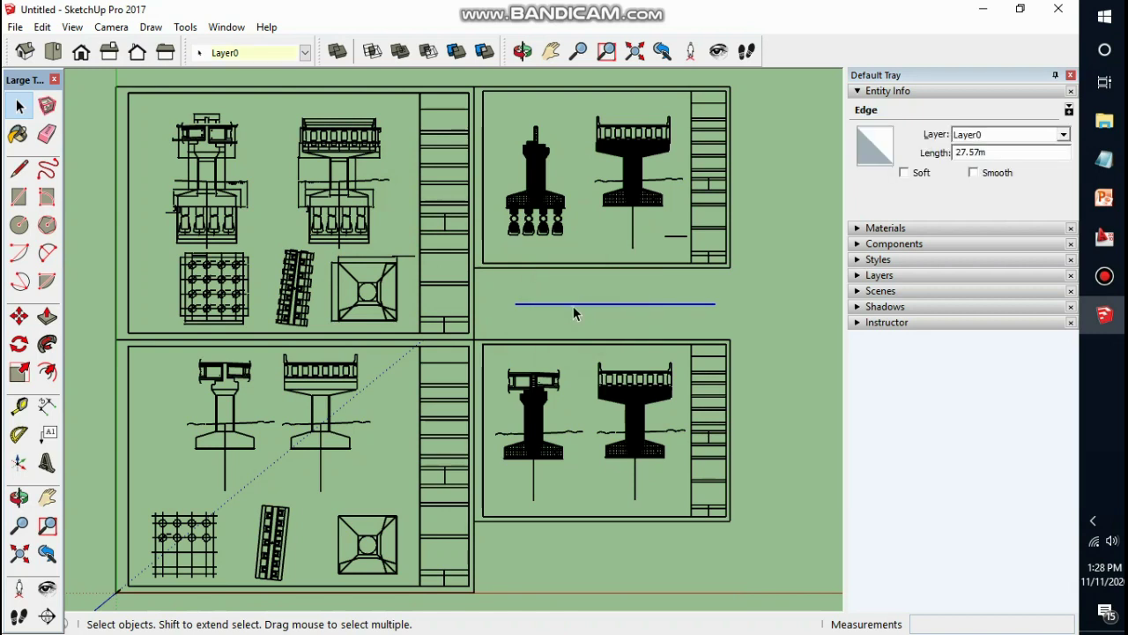
{"action": "left_click", "coordinate": [454, 327], "text": "ctrl"}
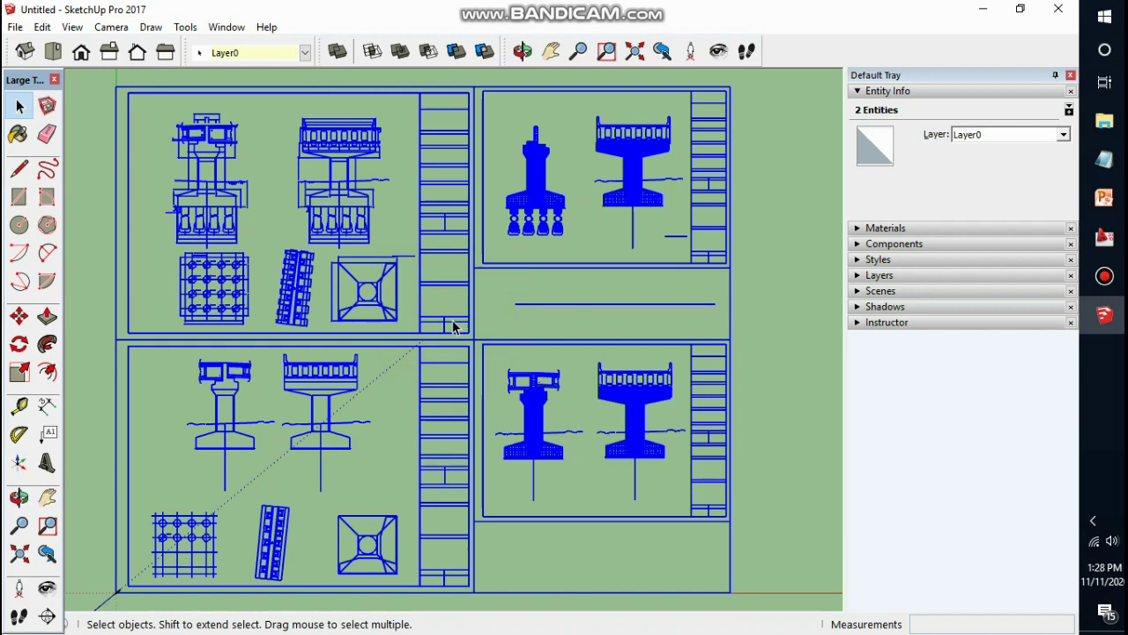
{"action": "right_click", "coordinate": [454, 327]}
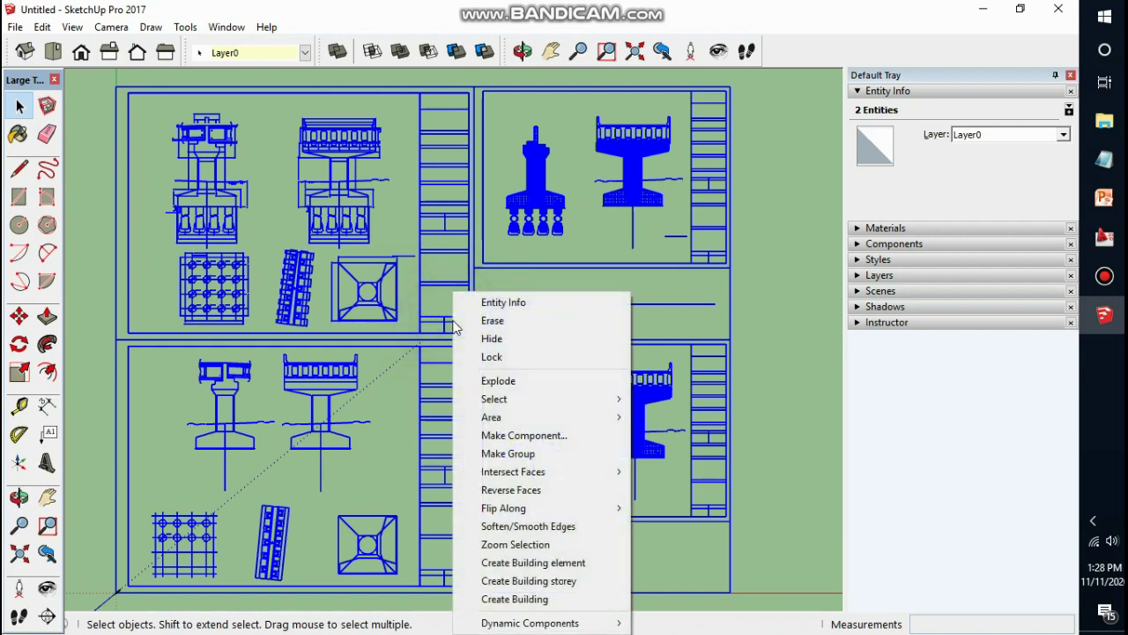
{"action": "left_click", "coordinate": [526, 453]}
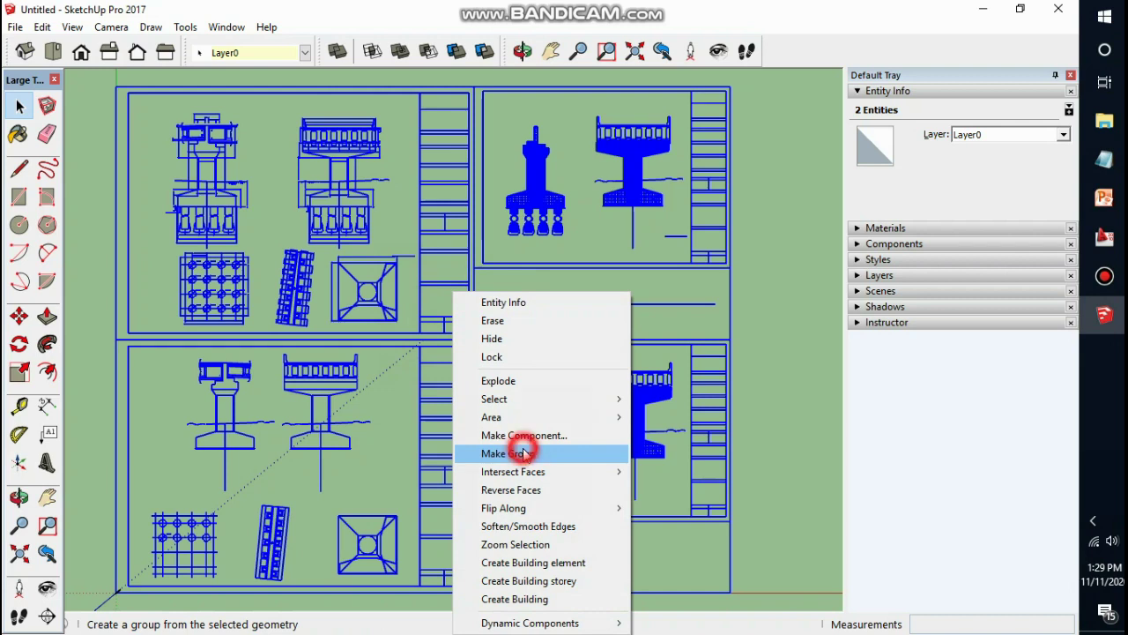
{"action": "left_click", "coordinate": [772, 284]}
{"action": "left_click", "coordinate": [654, 305]}
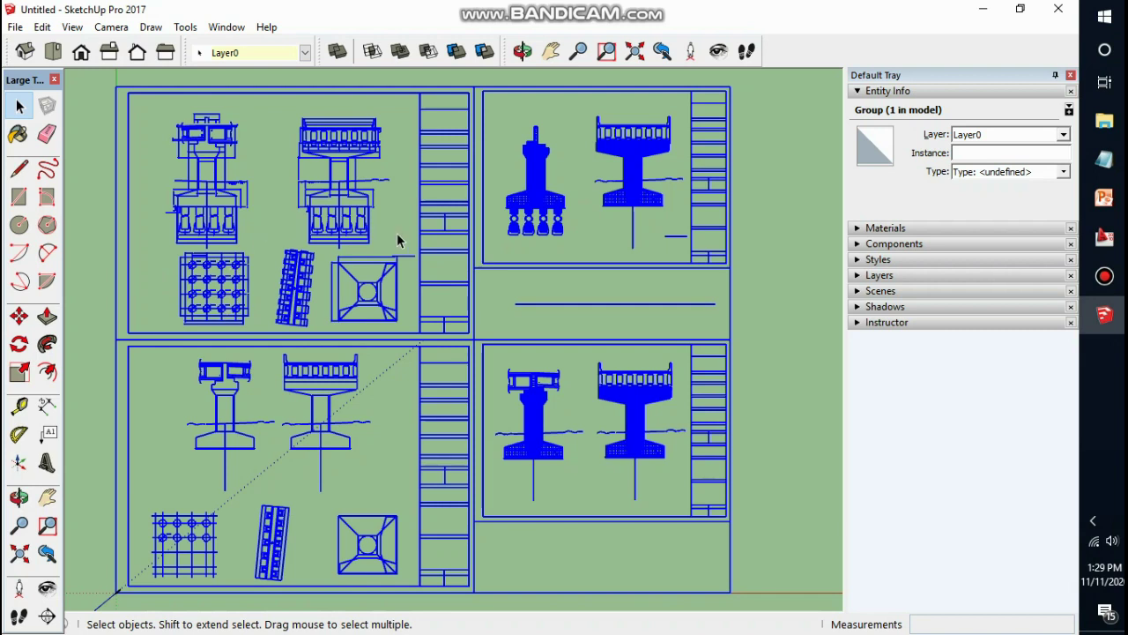
{"action": "left_click", "coordinate": [764, 295]}
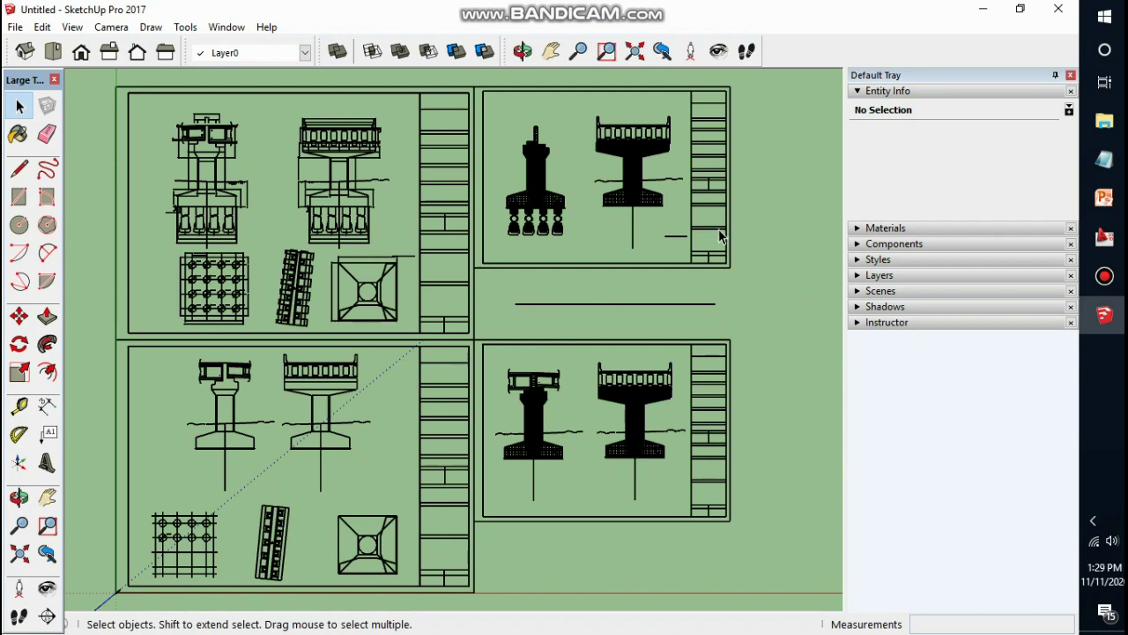
Show the model's layer list and assign the whole grouped drawing to Layer0
{"action": "left_click", "coordinate": [856, 276]}
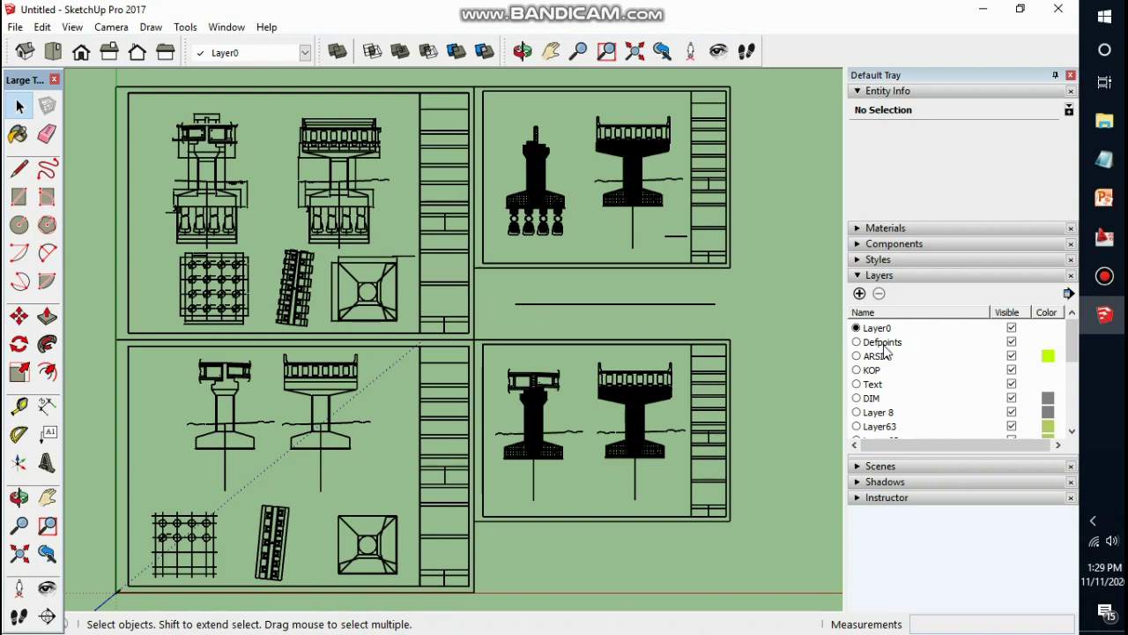
{"action": "left_click", "coordinate": [884, 346]}
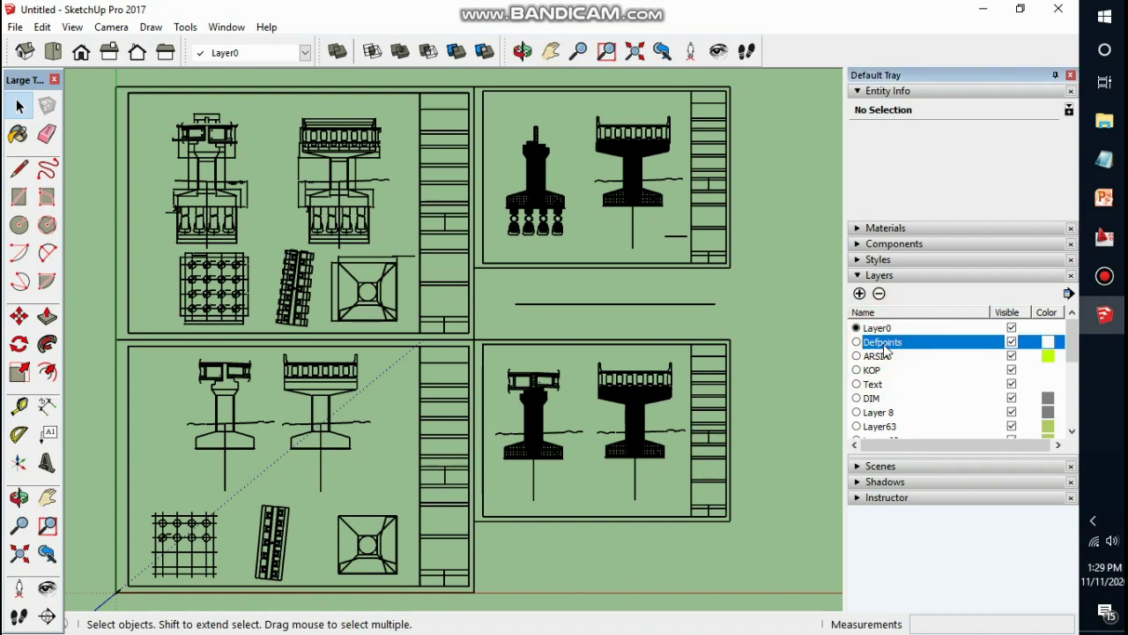
{"action": "left_click", "coordinate": [603, 275]}
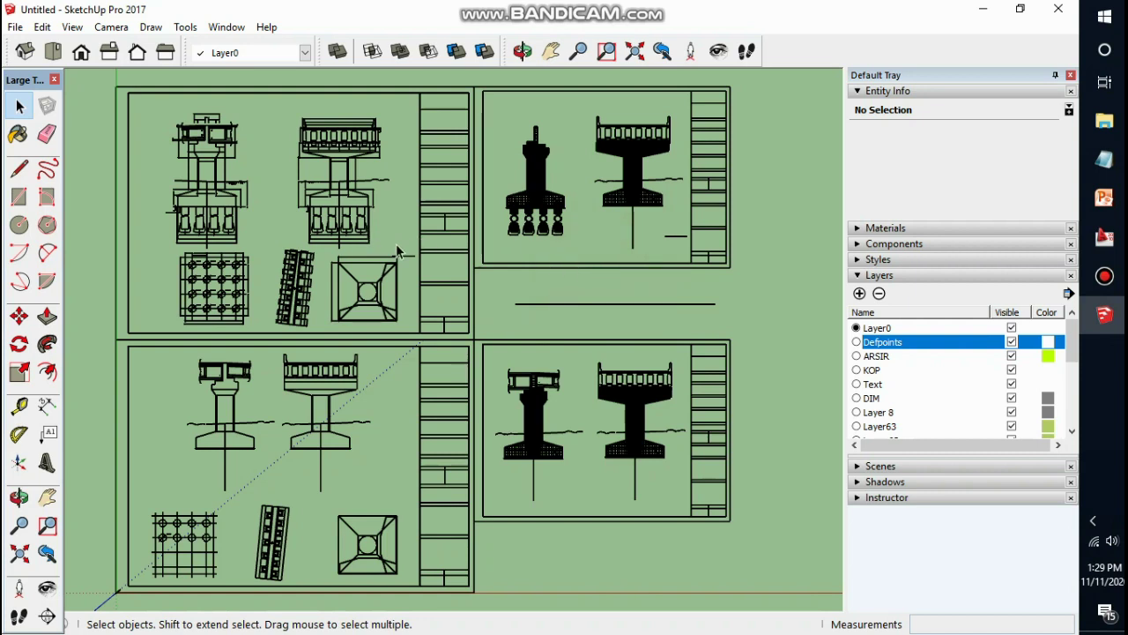
{"action": "left_click", "coordinate": [429, 307]}
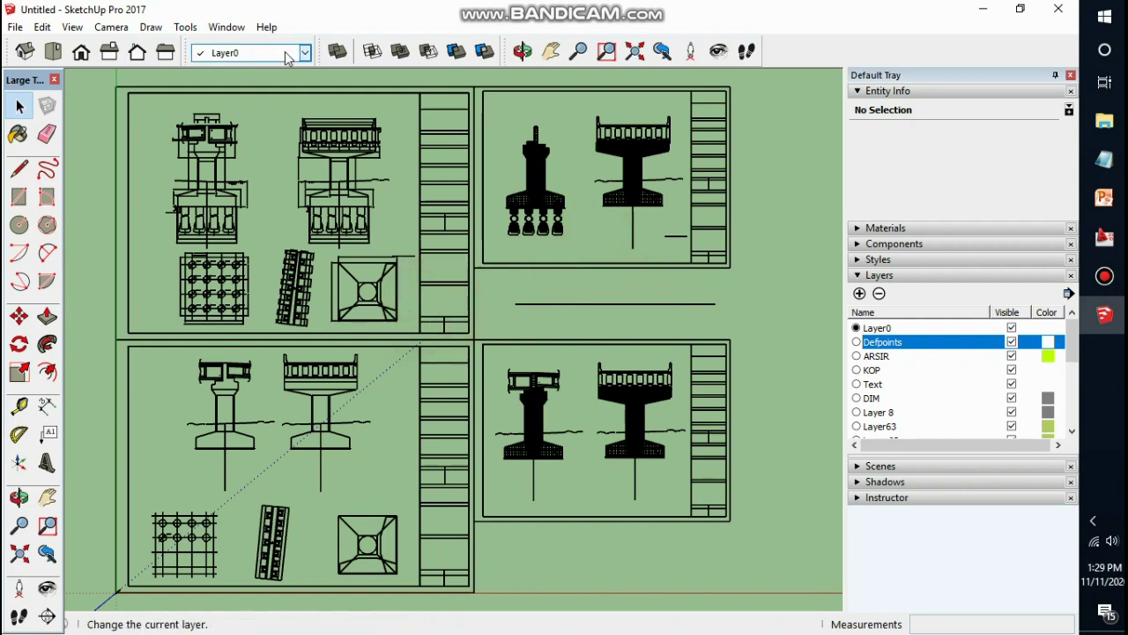
{"action": "left_click", "coordinate": [657, 195]}
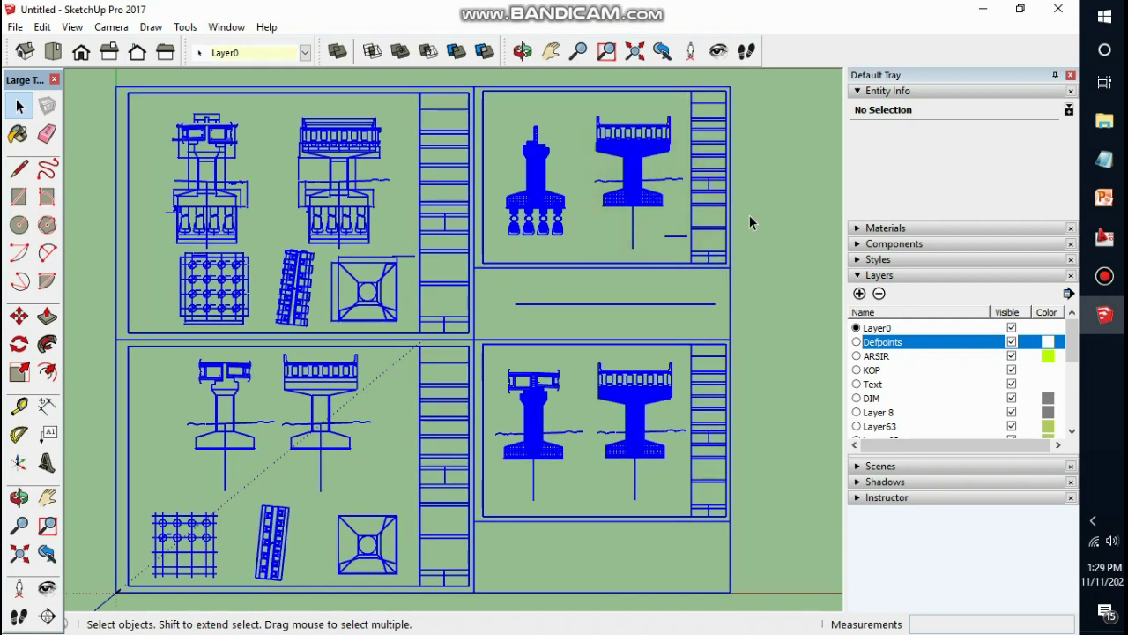
{"action": "left_click", "coordinate": [305, 52]}
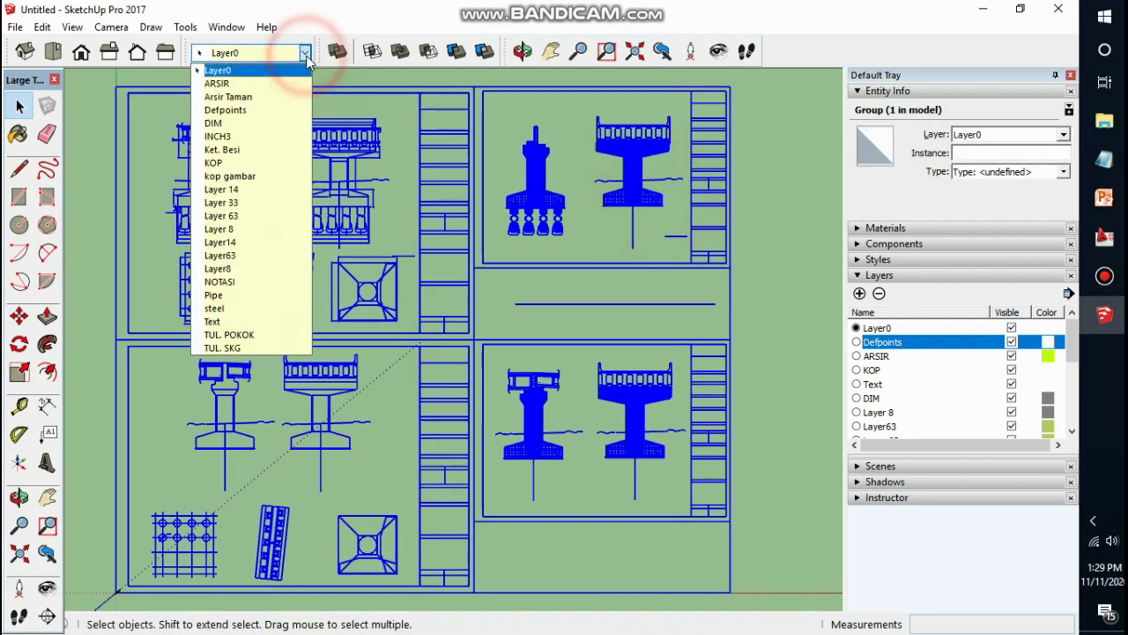
{"action": "left_click", "coordinate": [287, 72]}
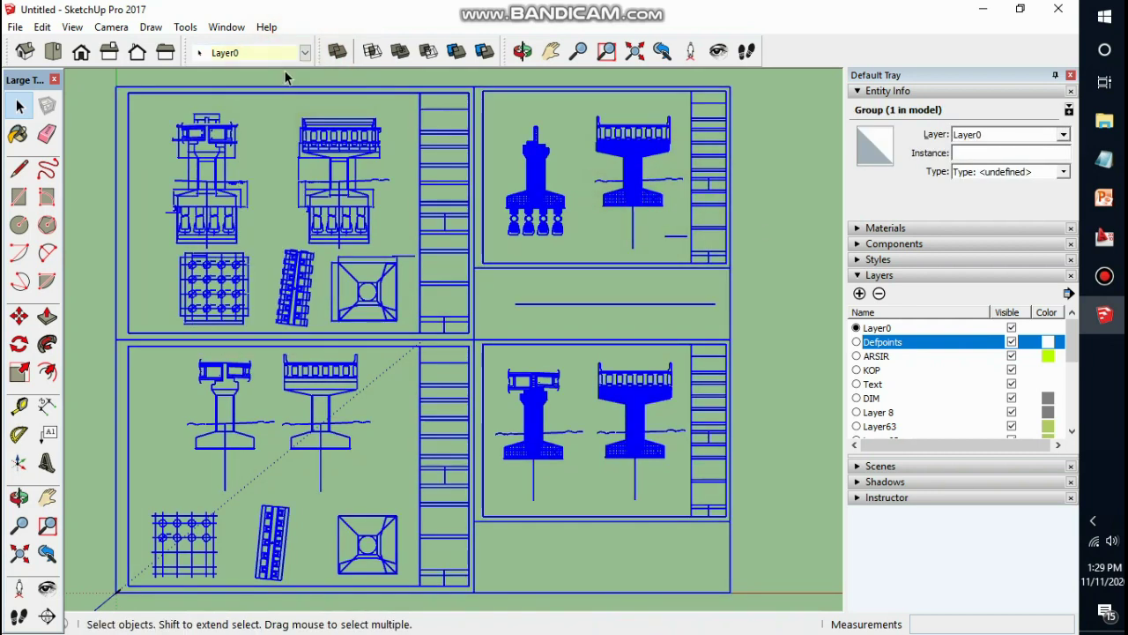
{"action": "left_click", "coordinate": [802, 216]}
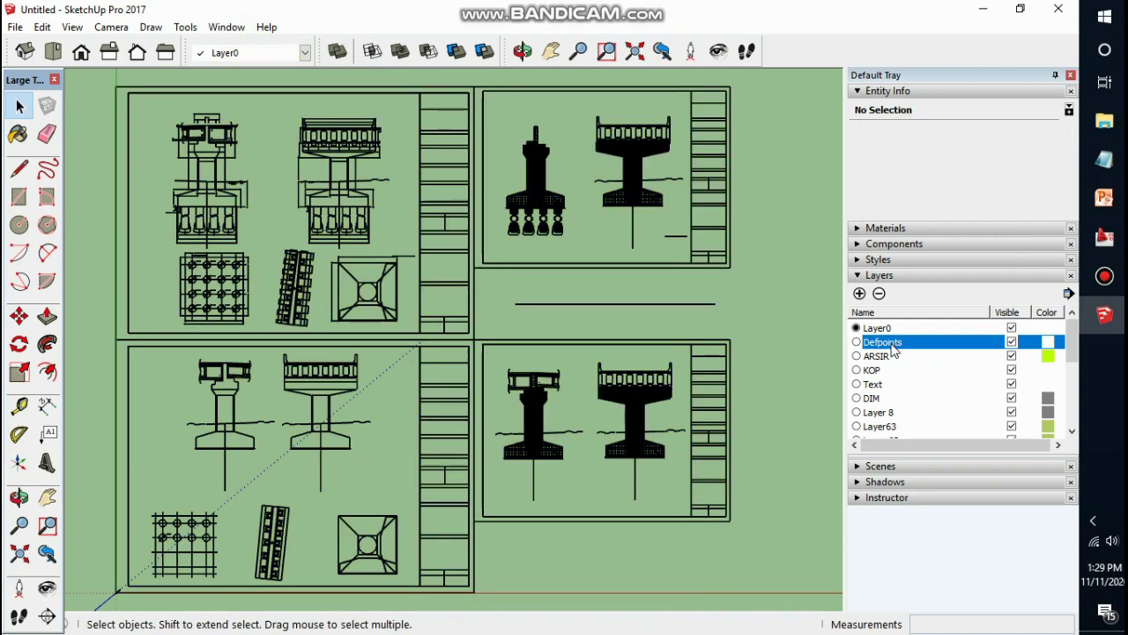
Delete all layers from Defpoints through Ket. Besi, moving their contents to the default layer
{"action": "left_click", "coordinate": [1072, 353]}
{"action": "left_click_drag", "start_coordinate": [1071, 353], "coordinate": [1073, 450]}
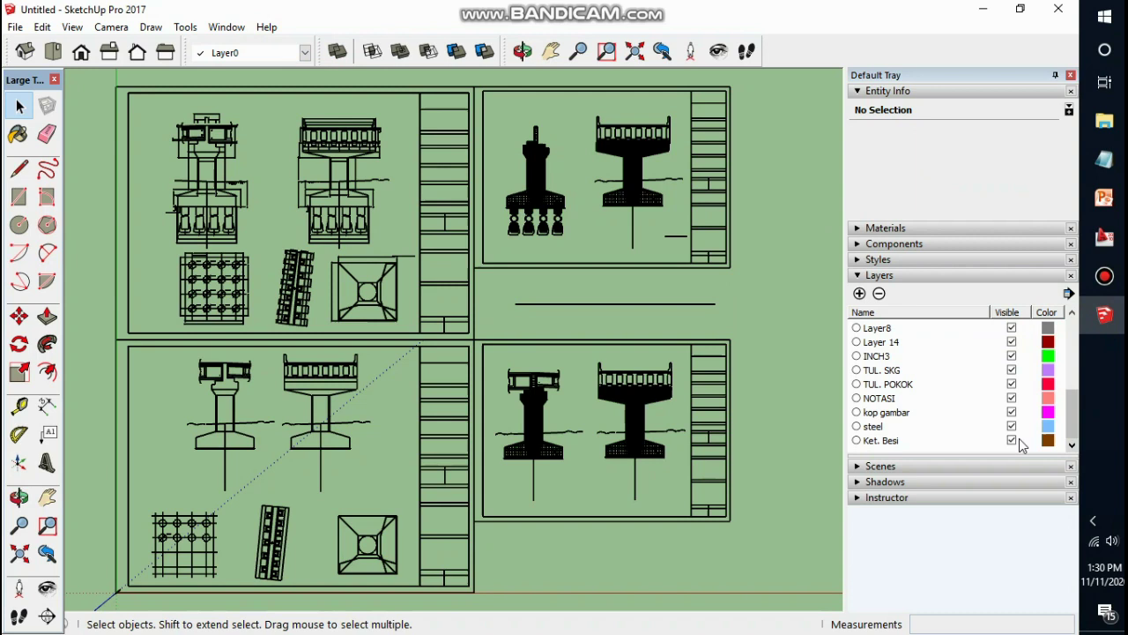
{"action": "left_click", "coordinate": [899, 441], "text": "shift"}
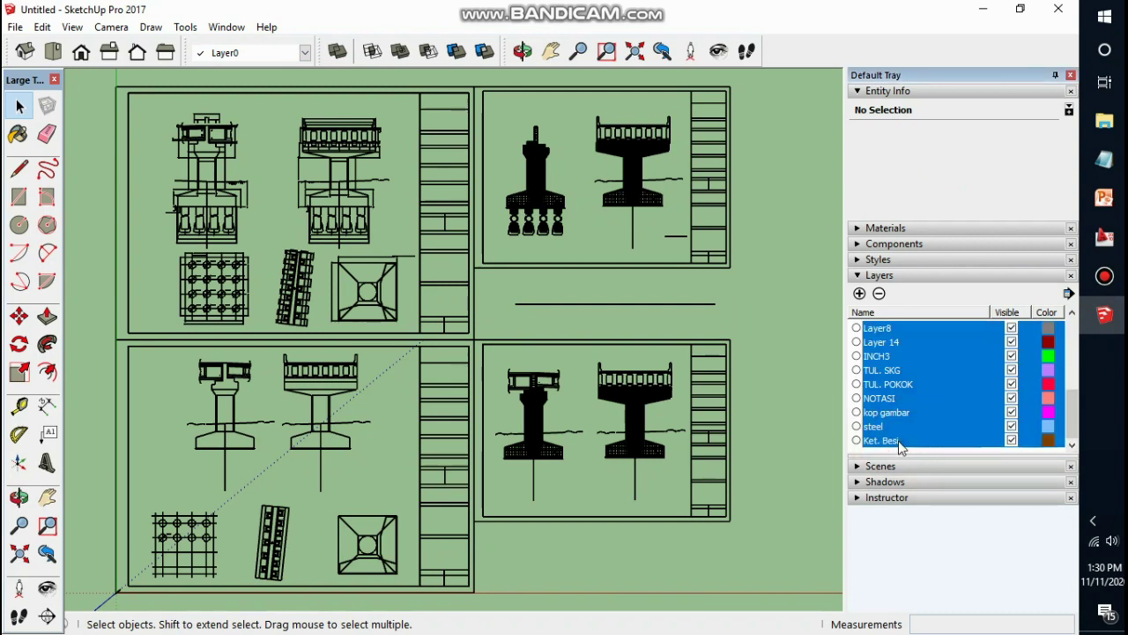
{"action": "left_click", "coordinate": [880, 294]}
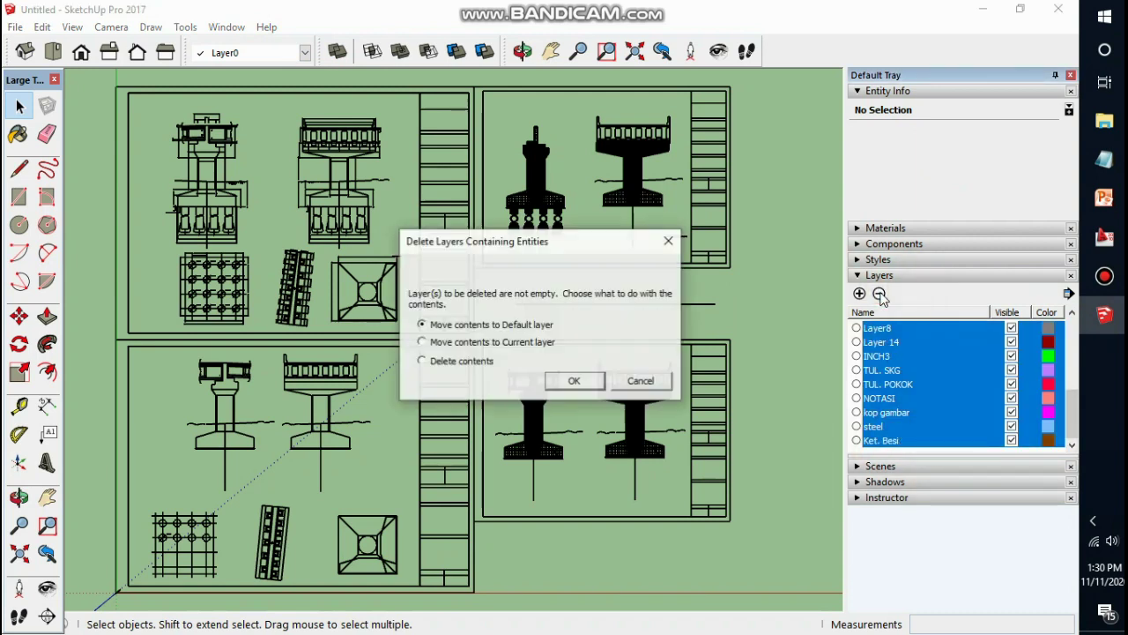
{"action": "left_click", "coordinate": [567, 381]}
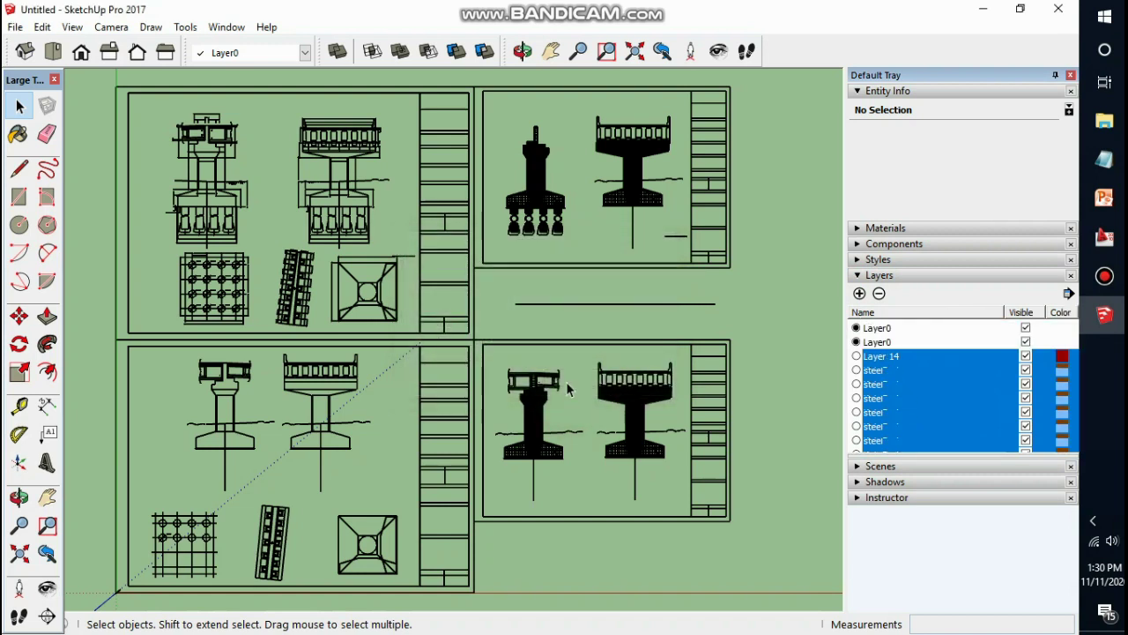